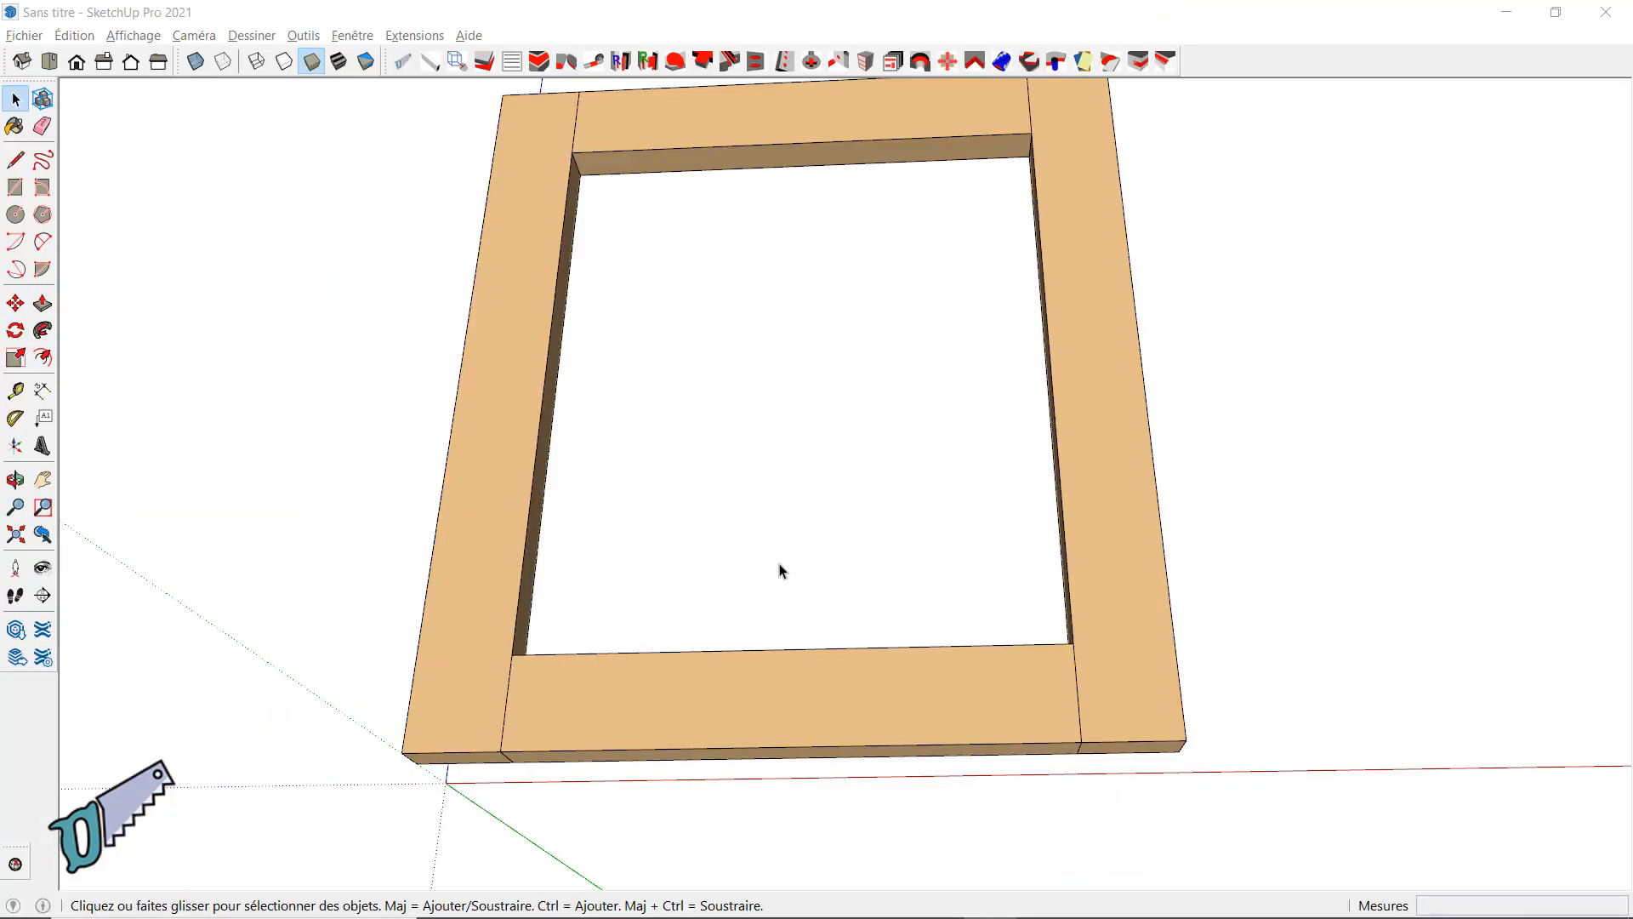
Step: Machine the outer edges of the frame's front face with the CCR_10 contour profile, set to Par_le_bas
shift+middle_drag(780, 569, 816, 589)
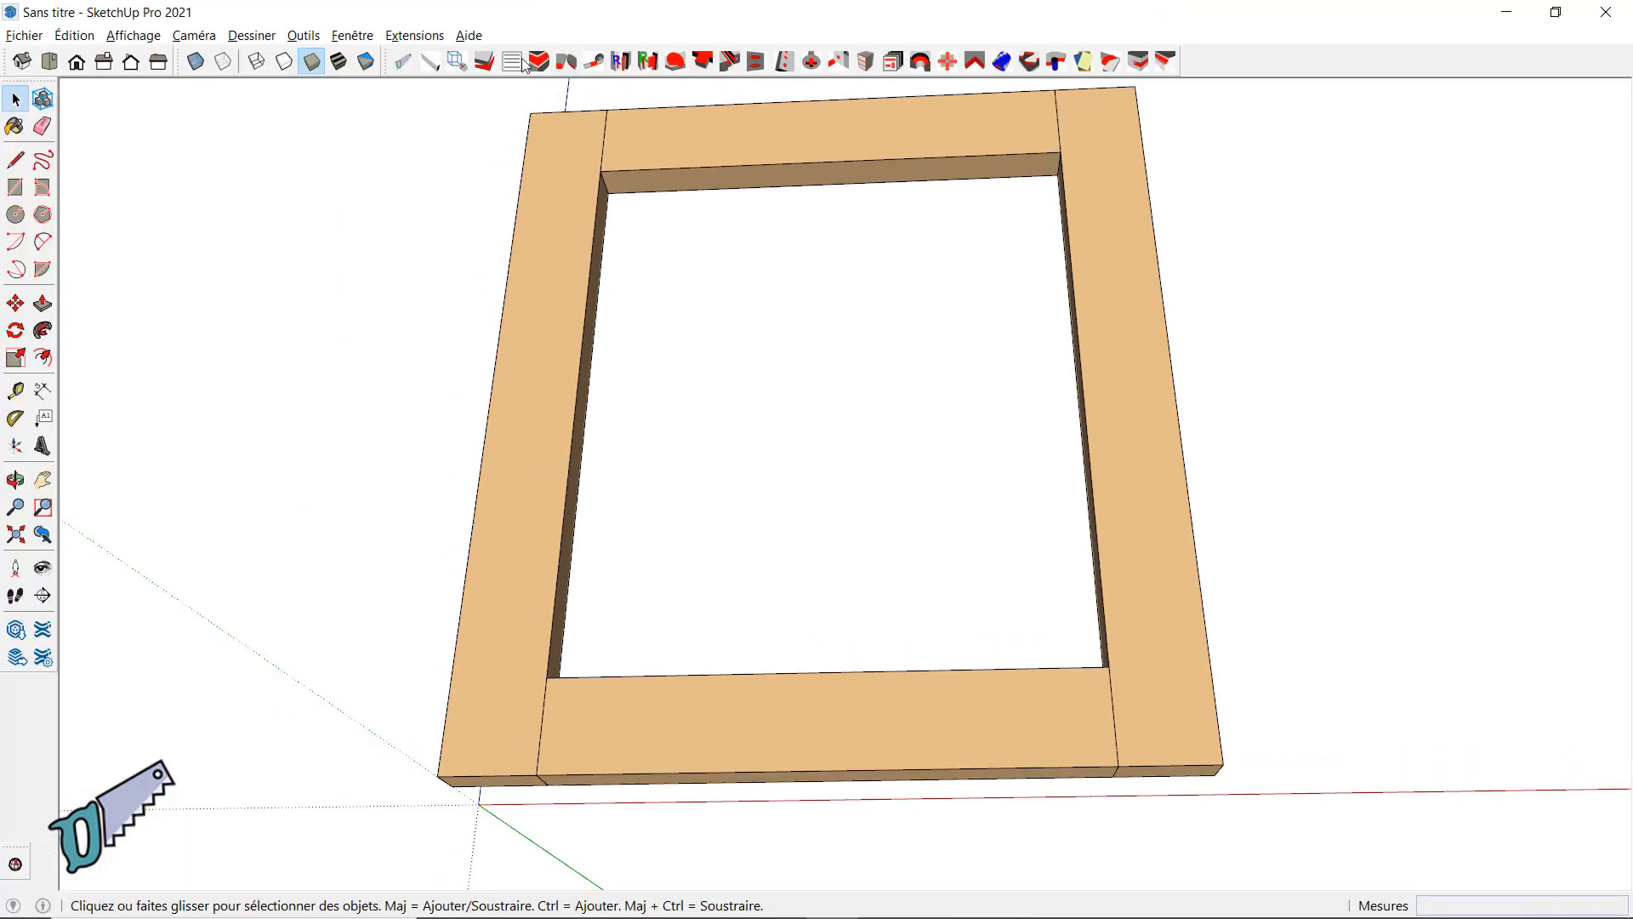
click(538, 61)
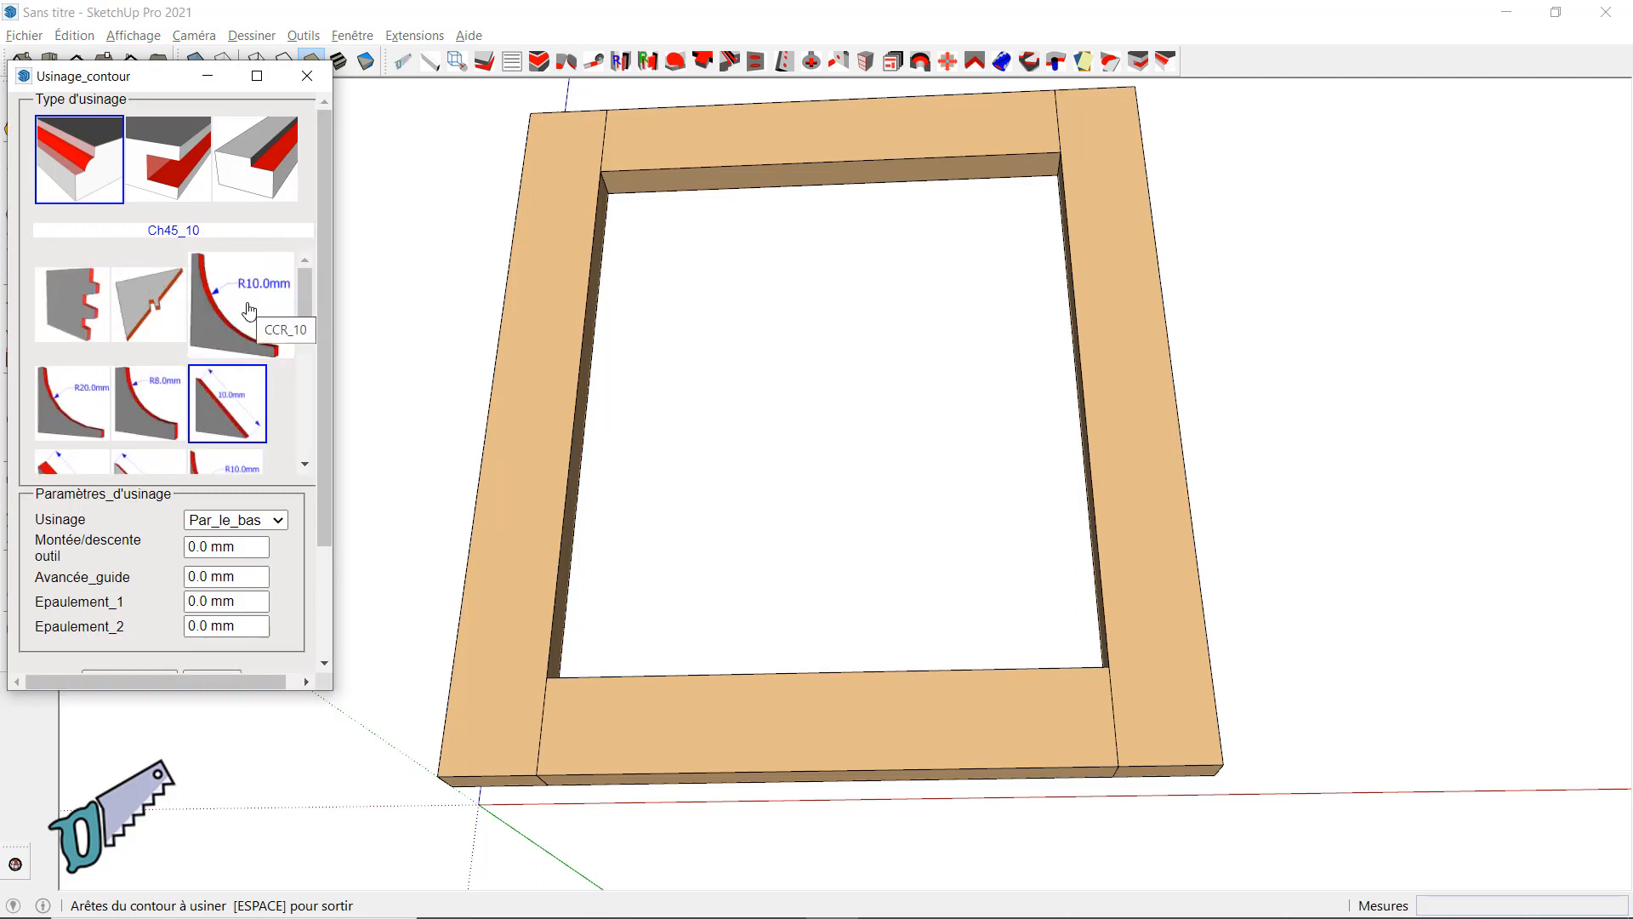
click(249, 312)
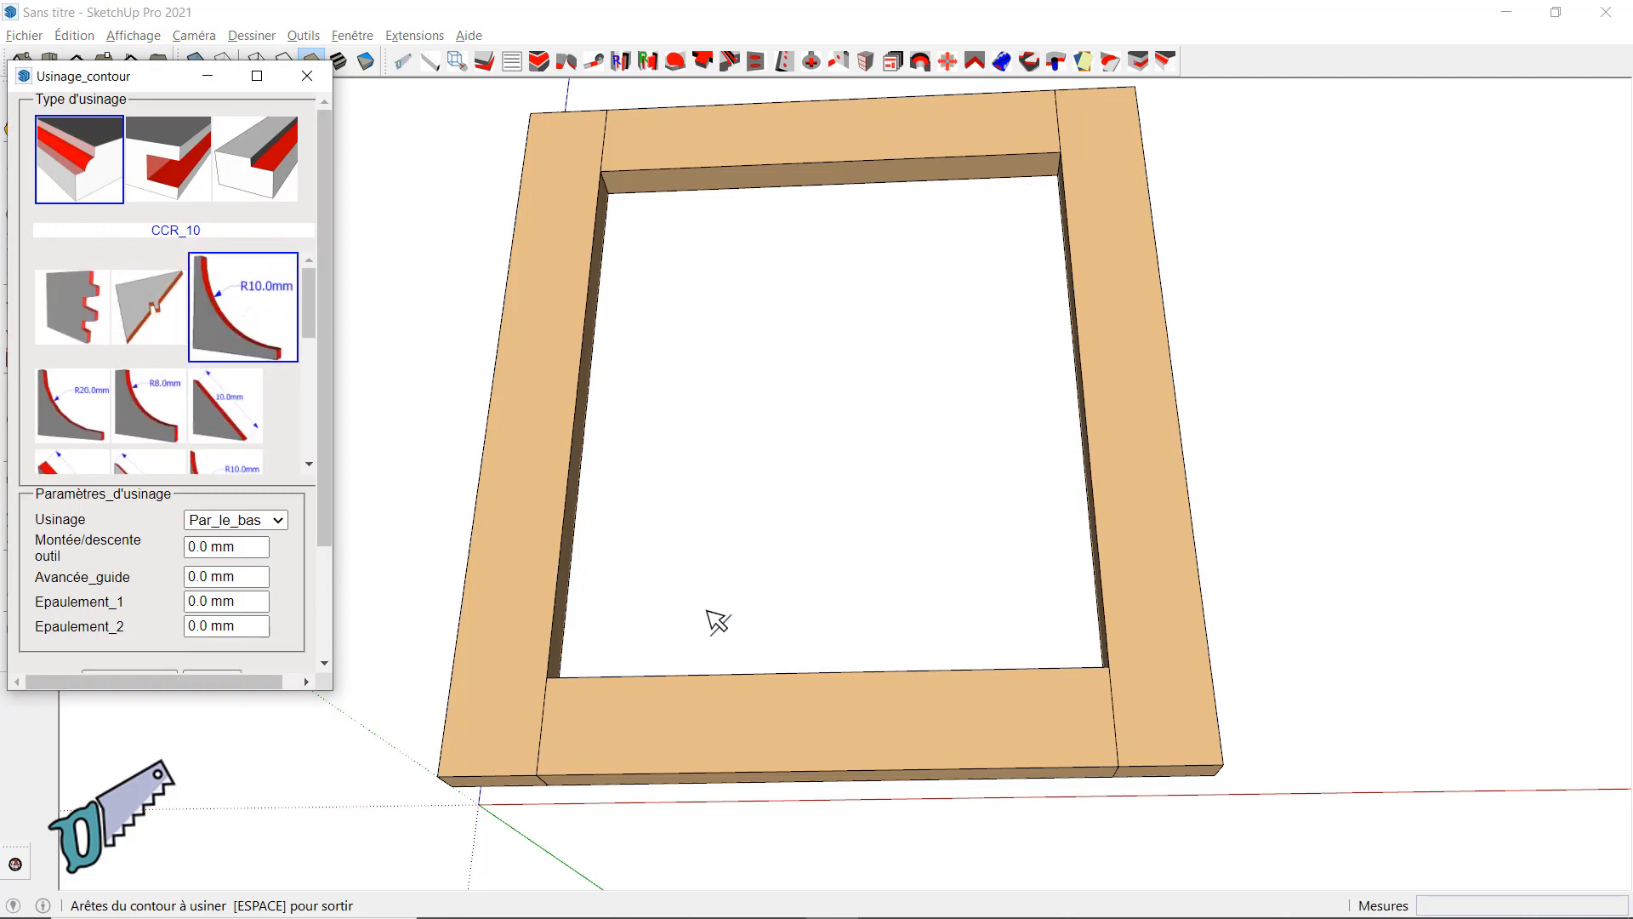
click(778, 766)
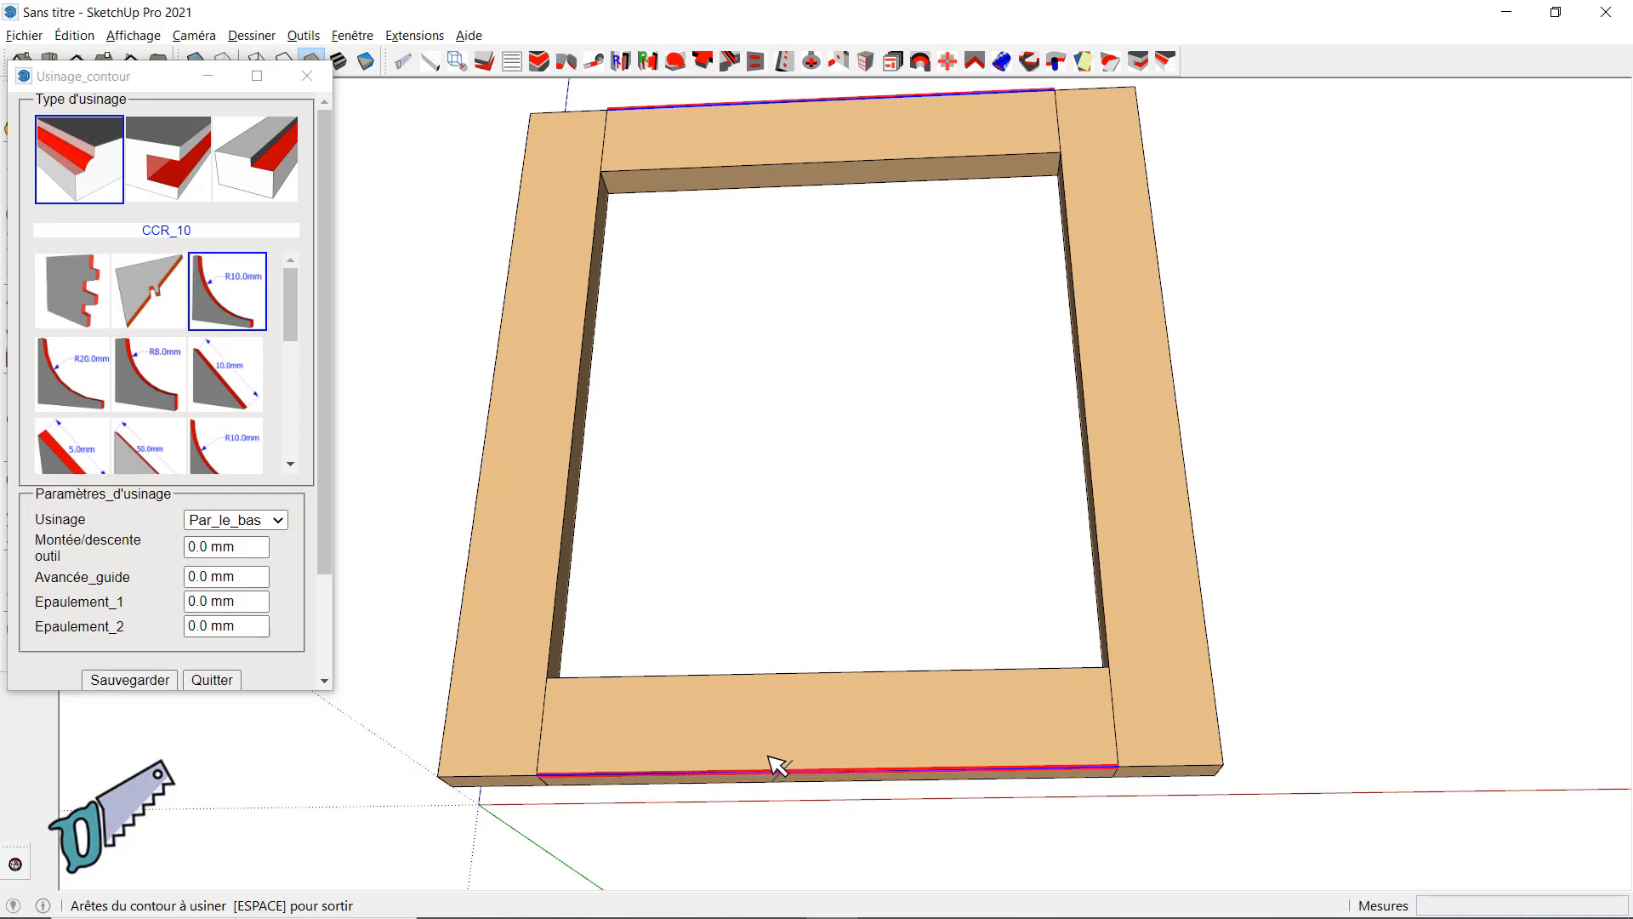
click(1172, 768)
click(1206, 659)
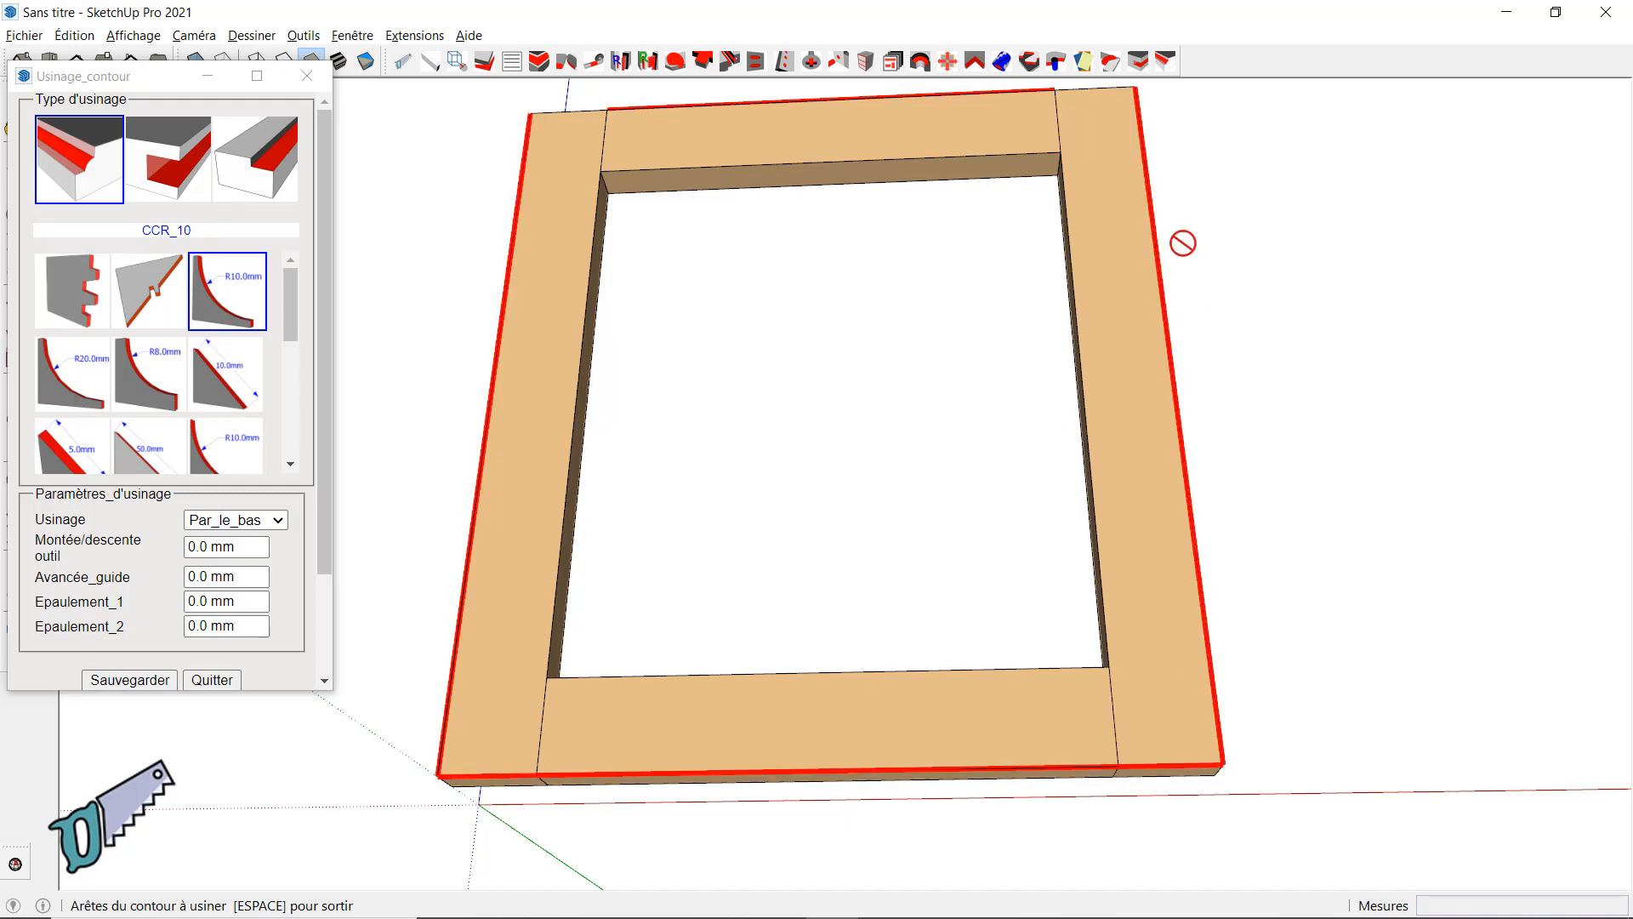
click(1101, 108)
right_click(1094, 98)
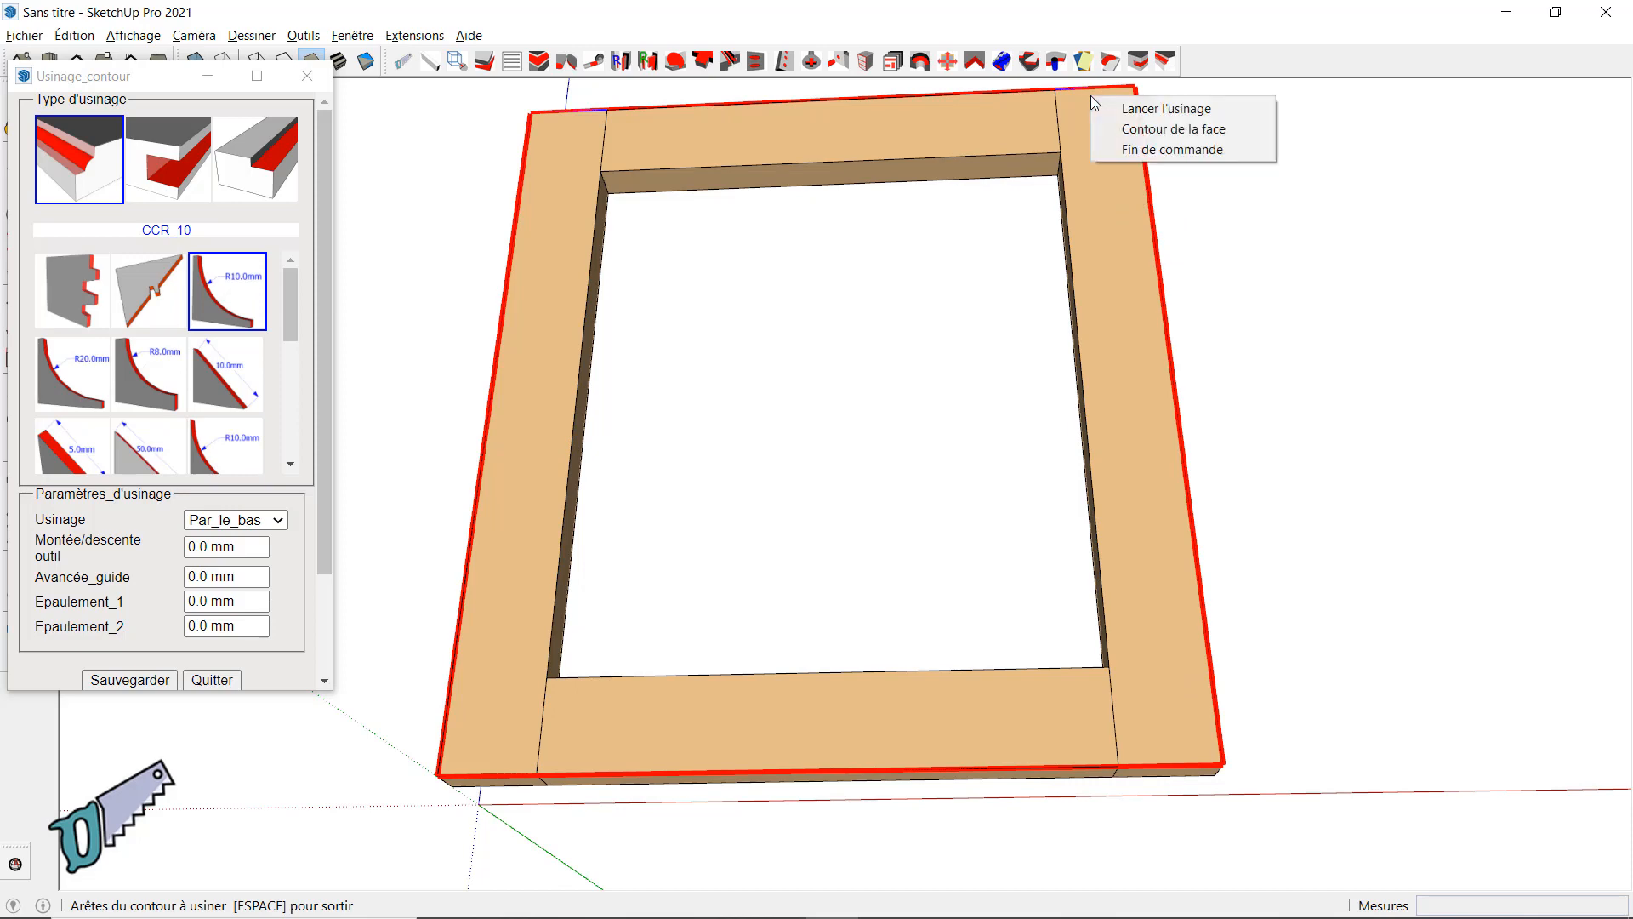
click(1128, 108)
middle_drag(787, 427, 959, 474)
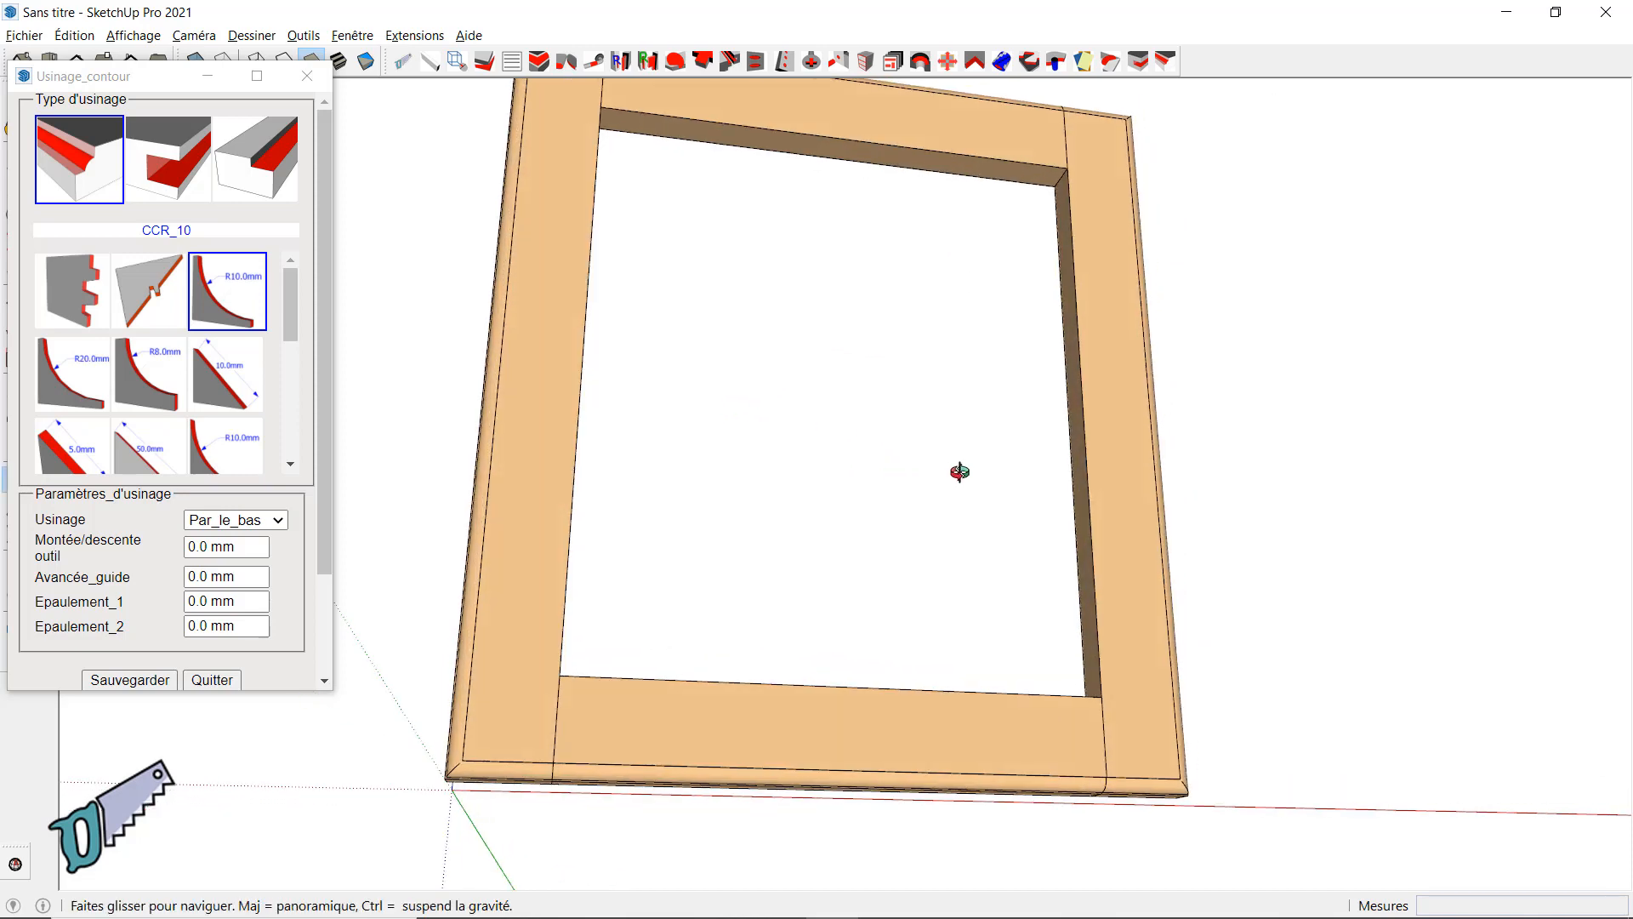
Step: Switch the contour machining to Rainure with Distance_parement, Profondeur_rainure and Largeur_rainure each set to 10 mm
click(184, 186)
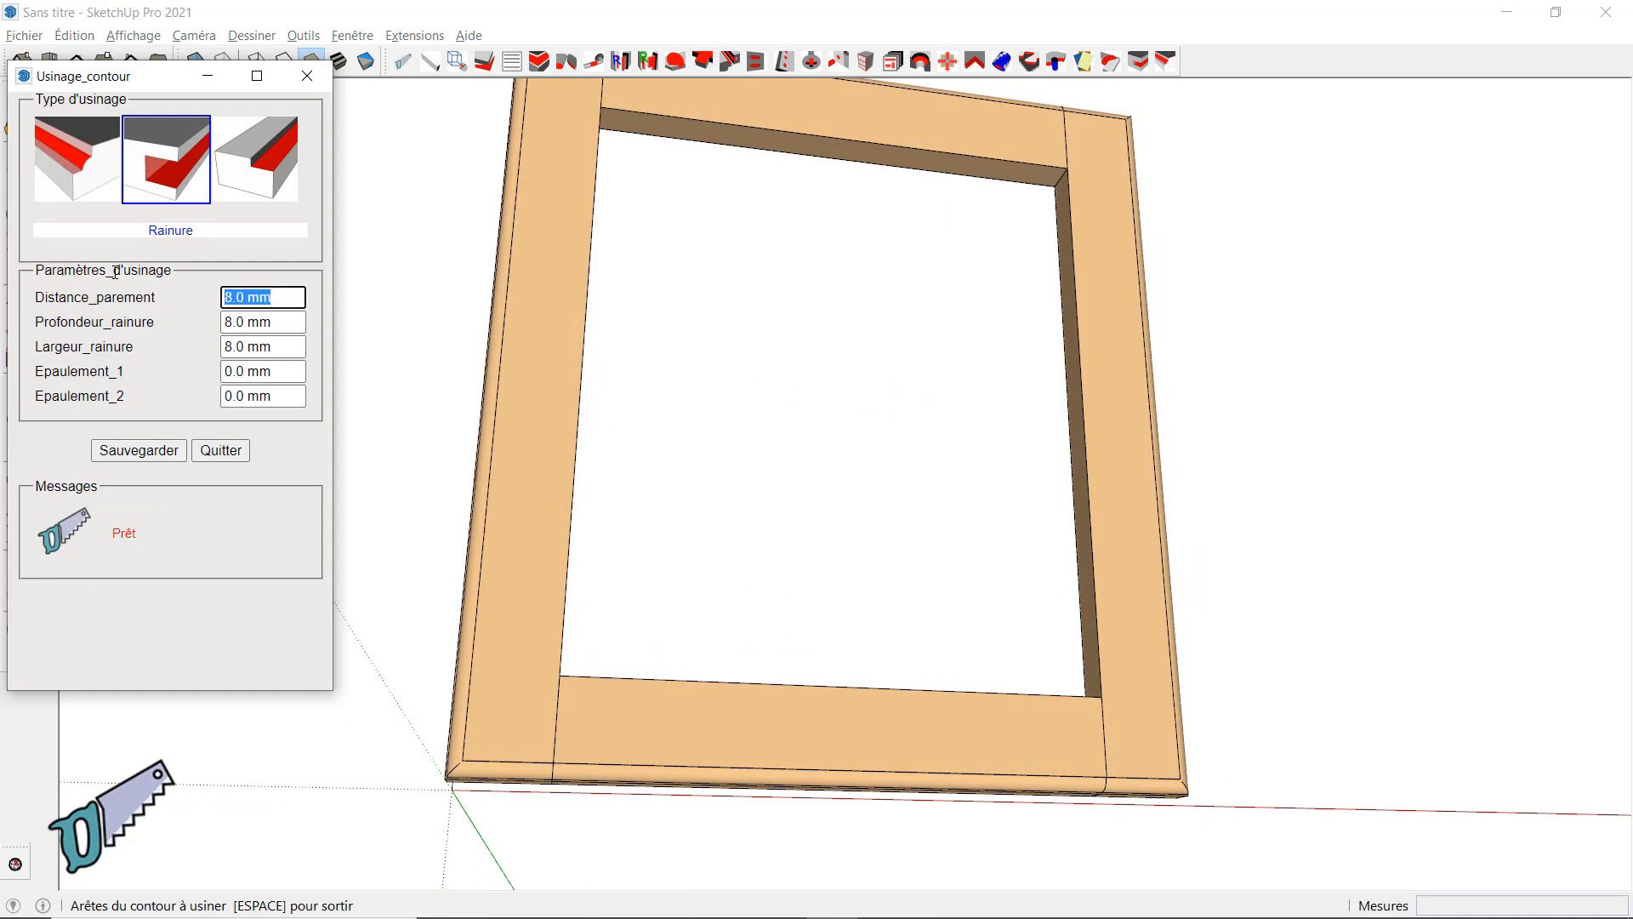
text(10)
key(Tab)
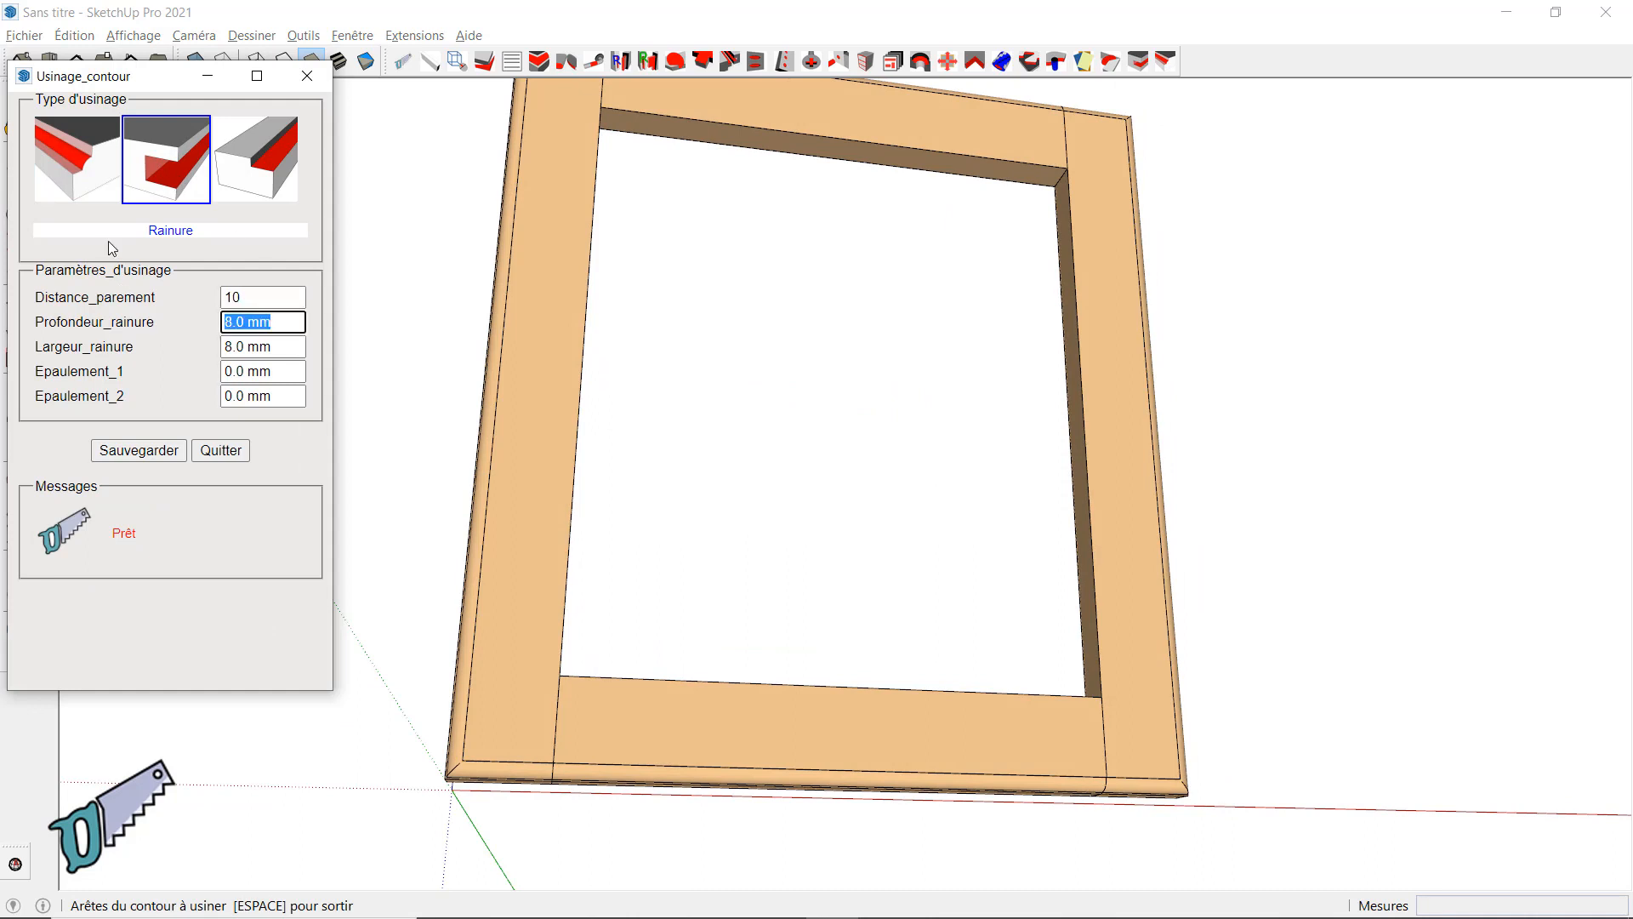
text(10)
key(Tab)
text(0)
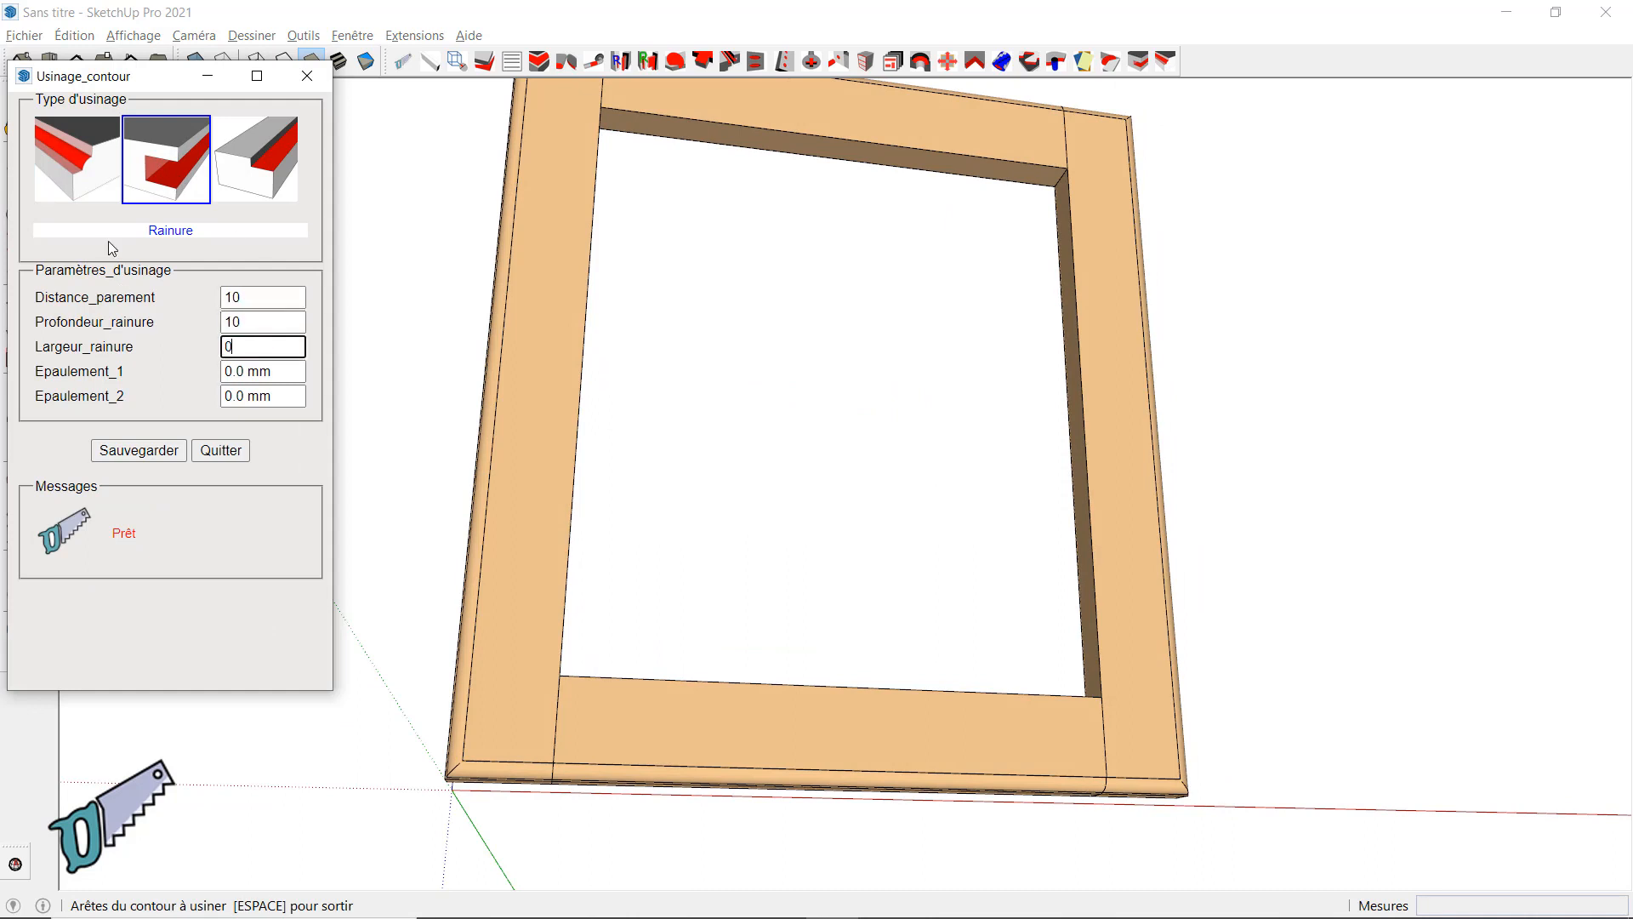
key(BackSpace)
text(10)
key(Tab)
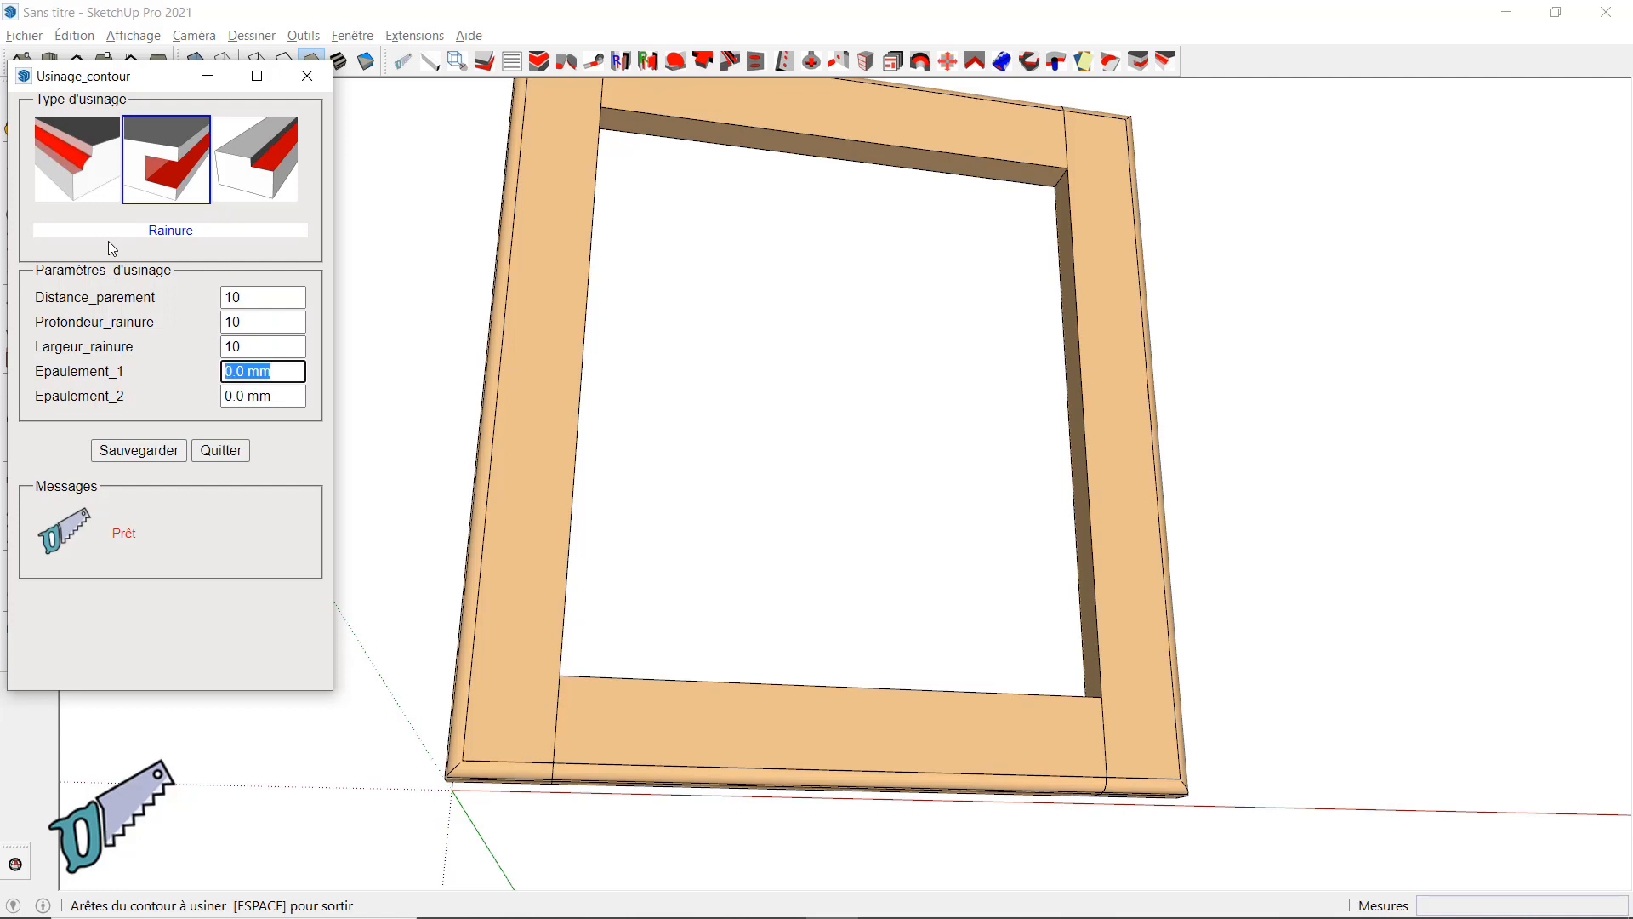
Step: Cut the groove along all four inner edges of the frame opening
click(762, 687)
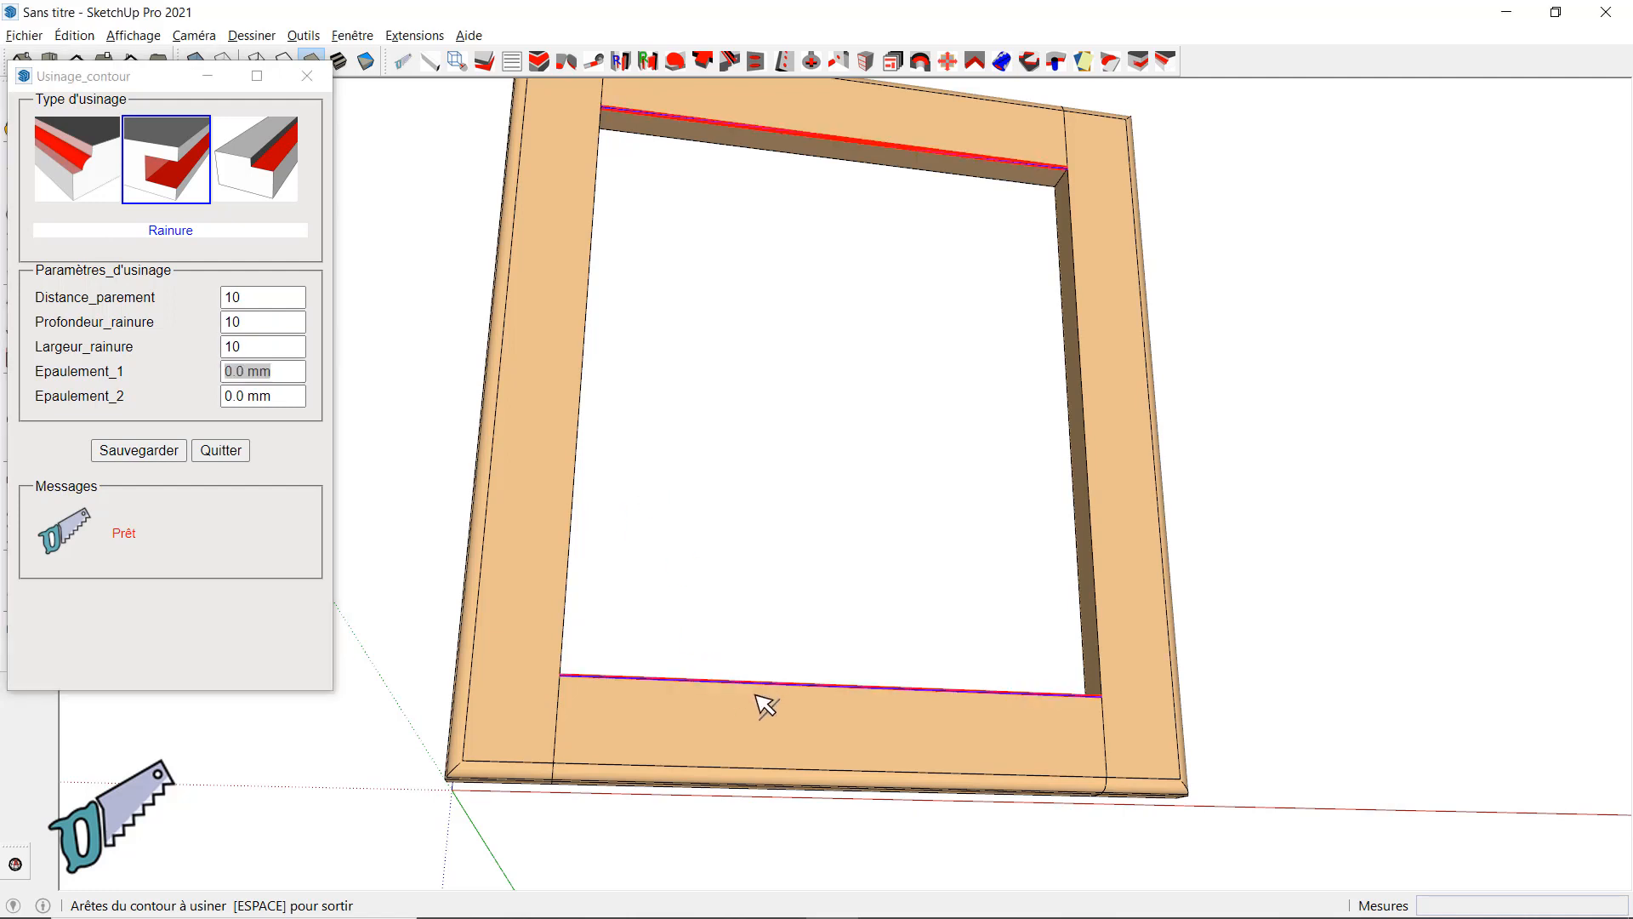
click(1119, 601)
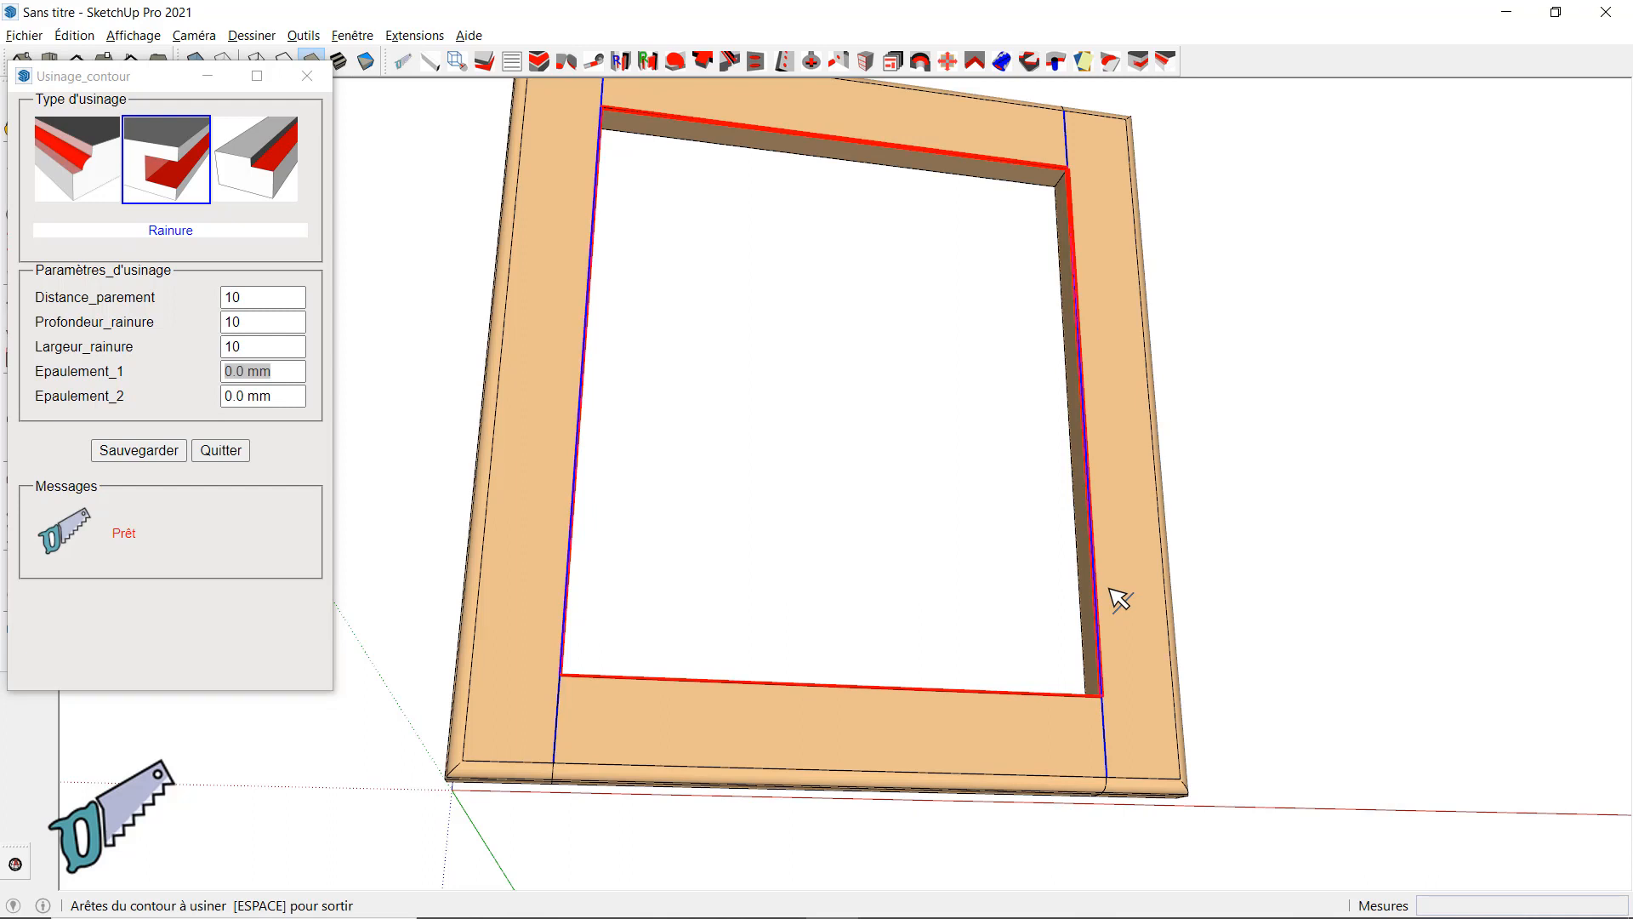
right_click(1119, 601)
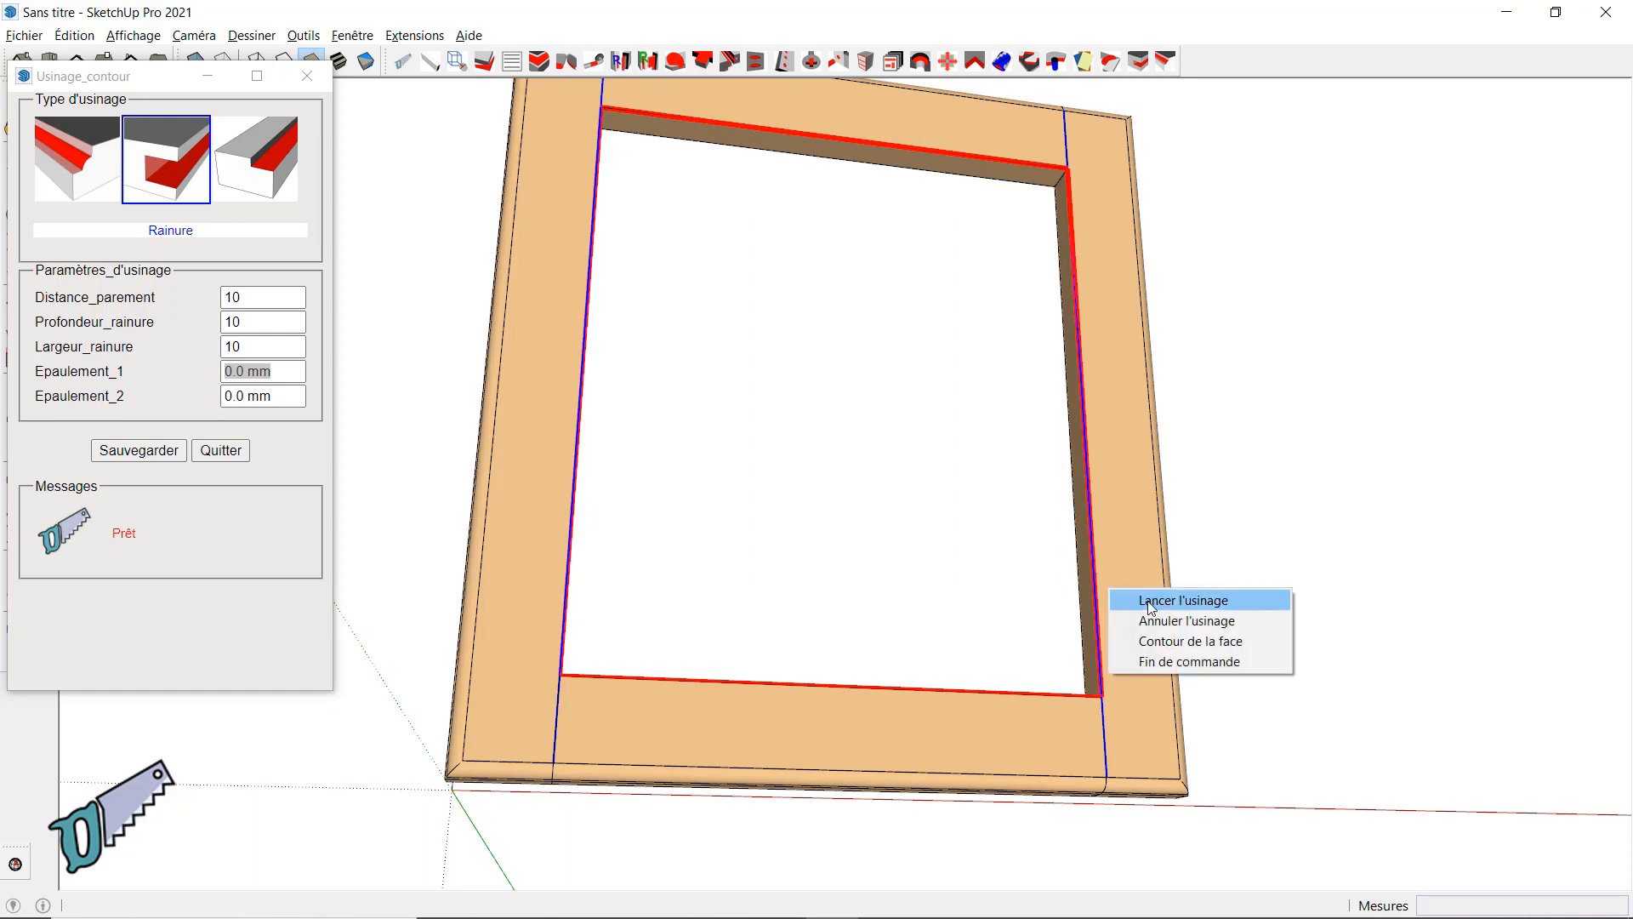
click(1144, 598)
mouse_move(1134, 605)
middle_down()
mouse_move(1154, 668)
mouse_move(1135, 698)
middle_up()
Step: Move the frame's right stile sideways away from the rails to open up the joints
click(1135, 697)
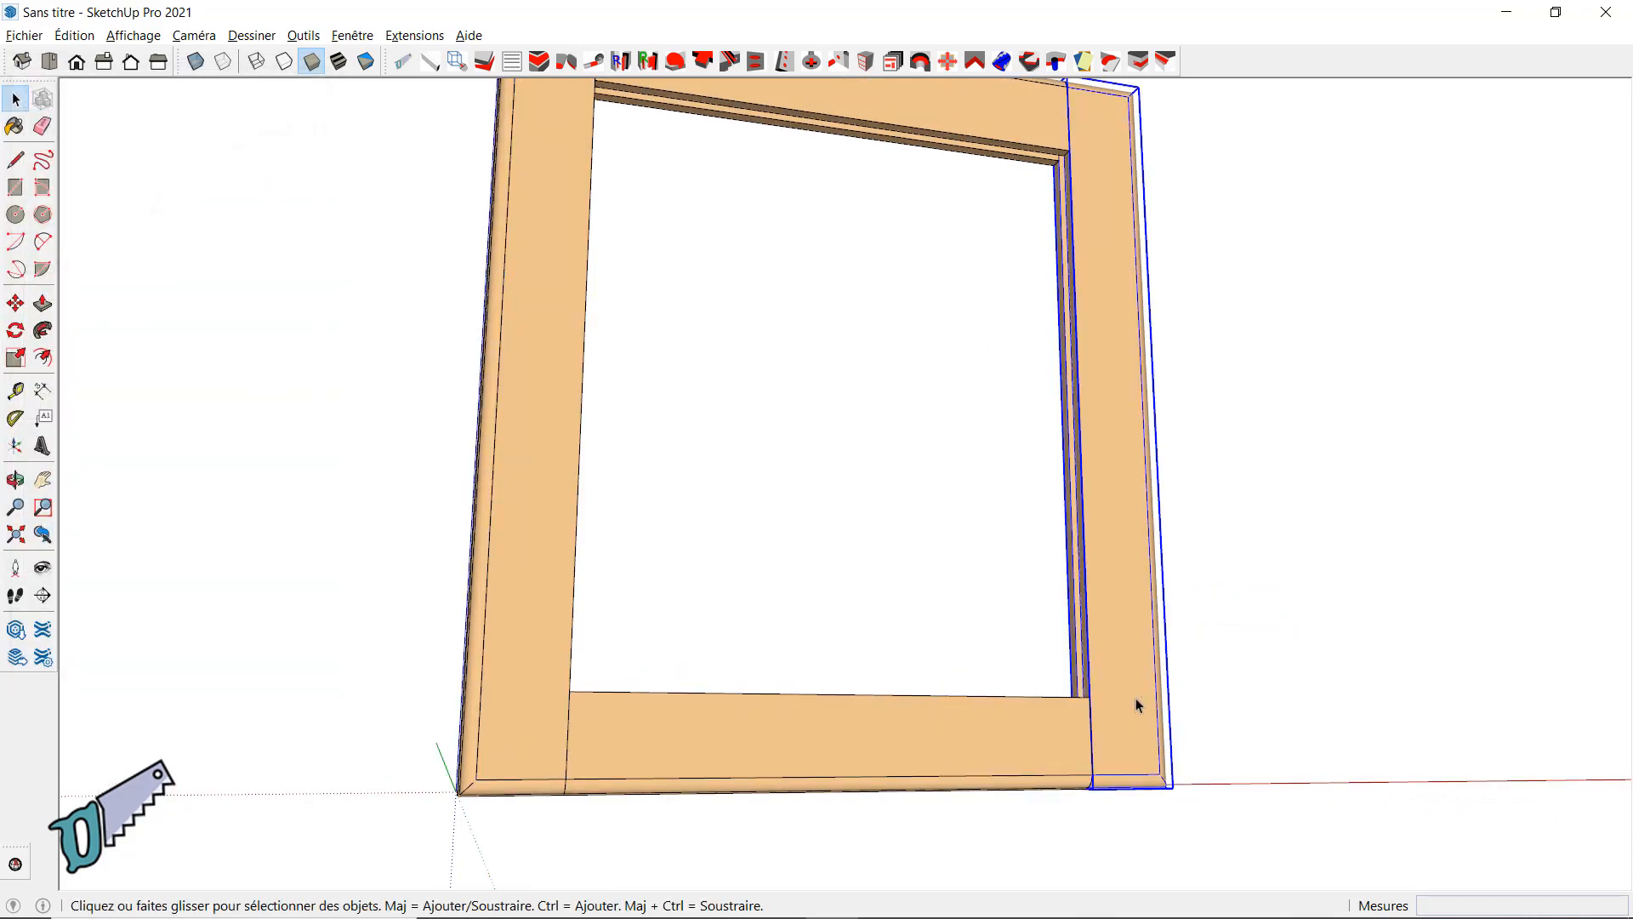
key(m)
middle_drag(1126, 617, 1137, 627)
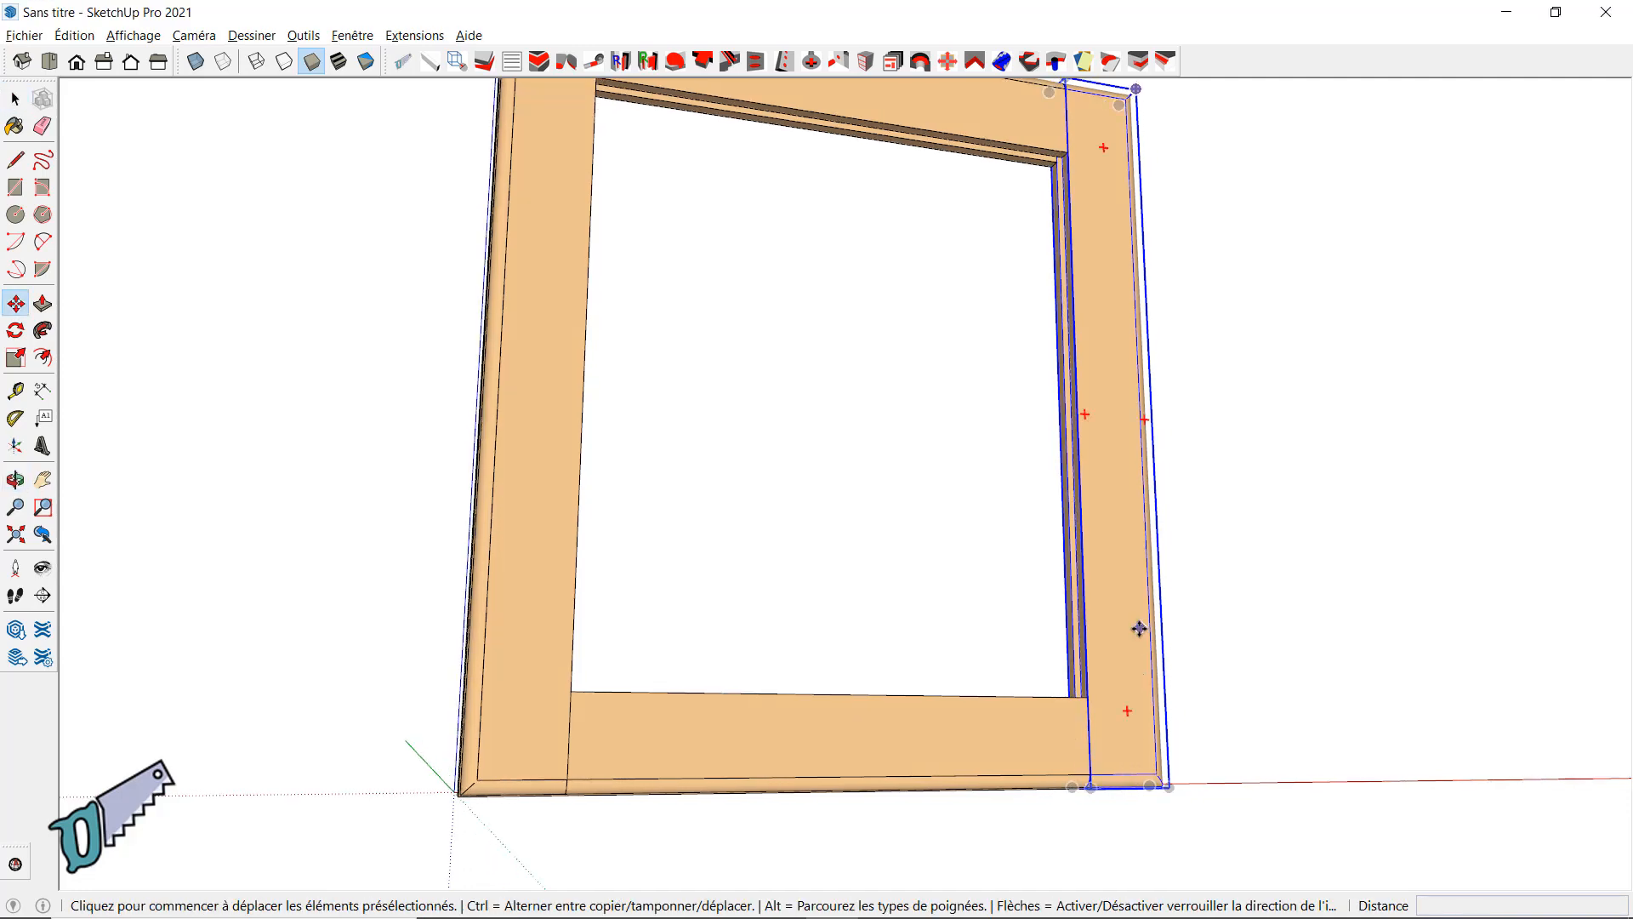
click(1138, 627)
click(1261, 624)
mouse_move(1228, 653)
middle_down()
mouse_move(1185, 627)
mouse_move(1349, 584)
mouse_move(1298, 306)
mouse_move(1236, 528)
mouse_move(1258, 659)
middle_up()
scroll(1258, 658, up, 1)
key(m)
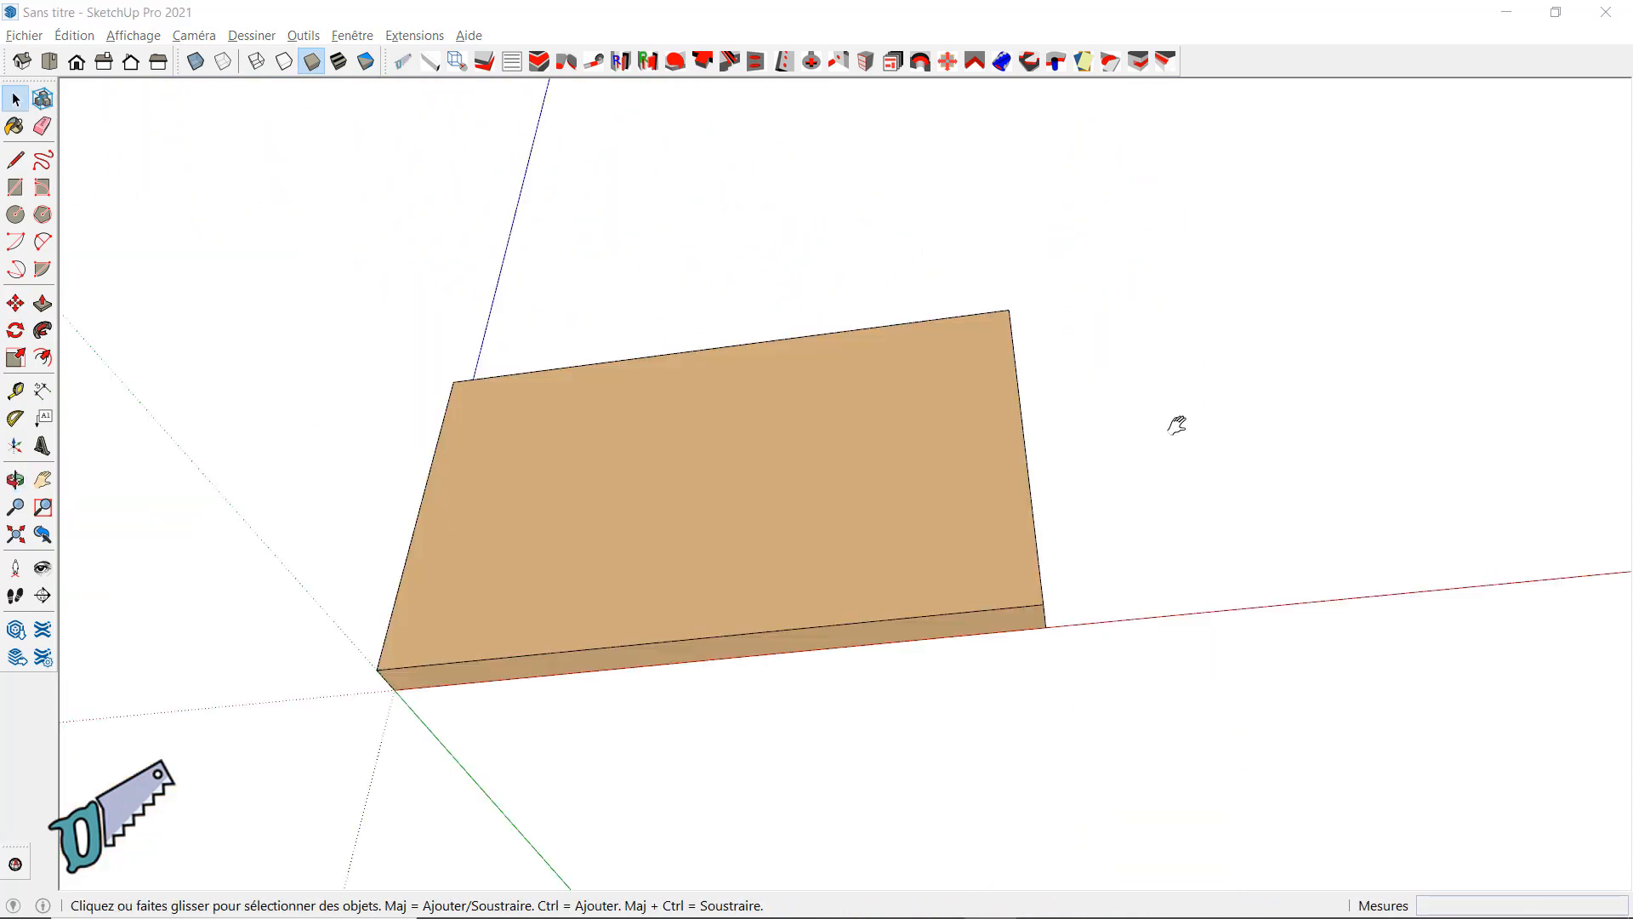
Step: Start the VMS_Up machining on the solid panel and take the full contour of its large face as tool path
middle_drag(1178, 423, 1150, 422)
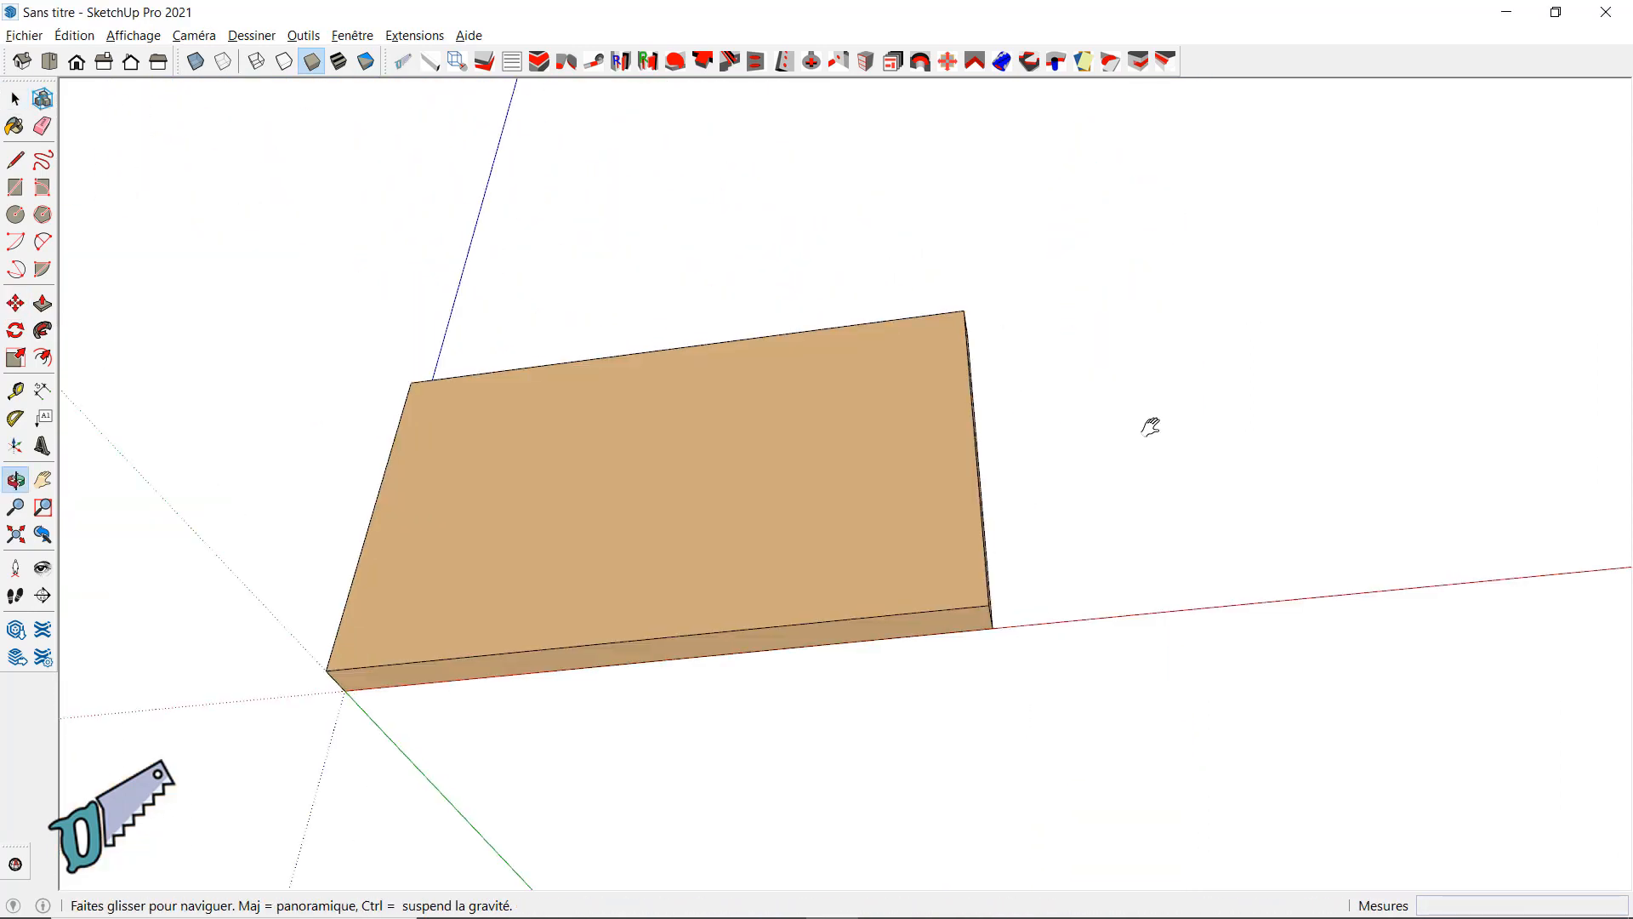
click(1170, 75)
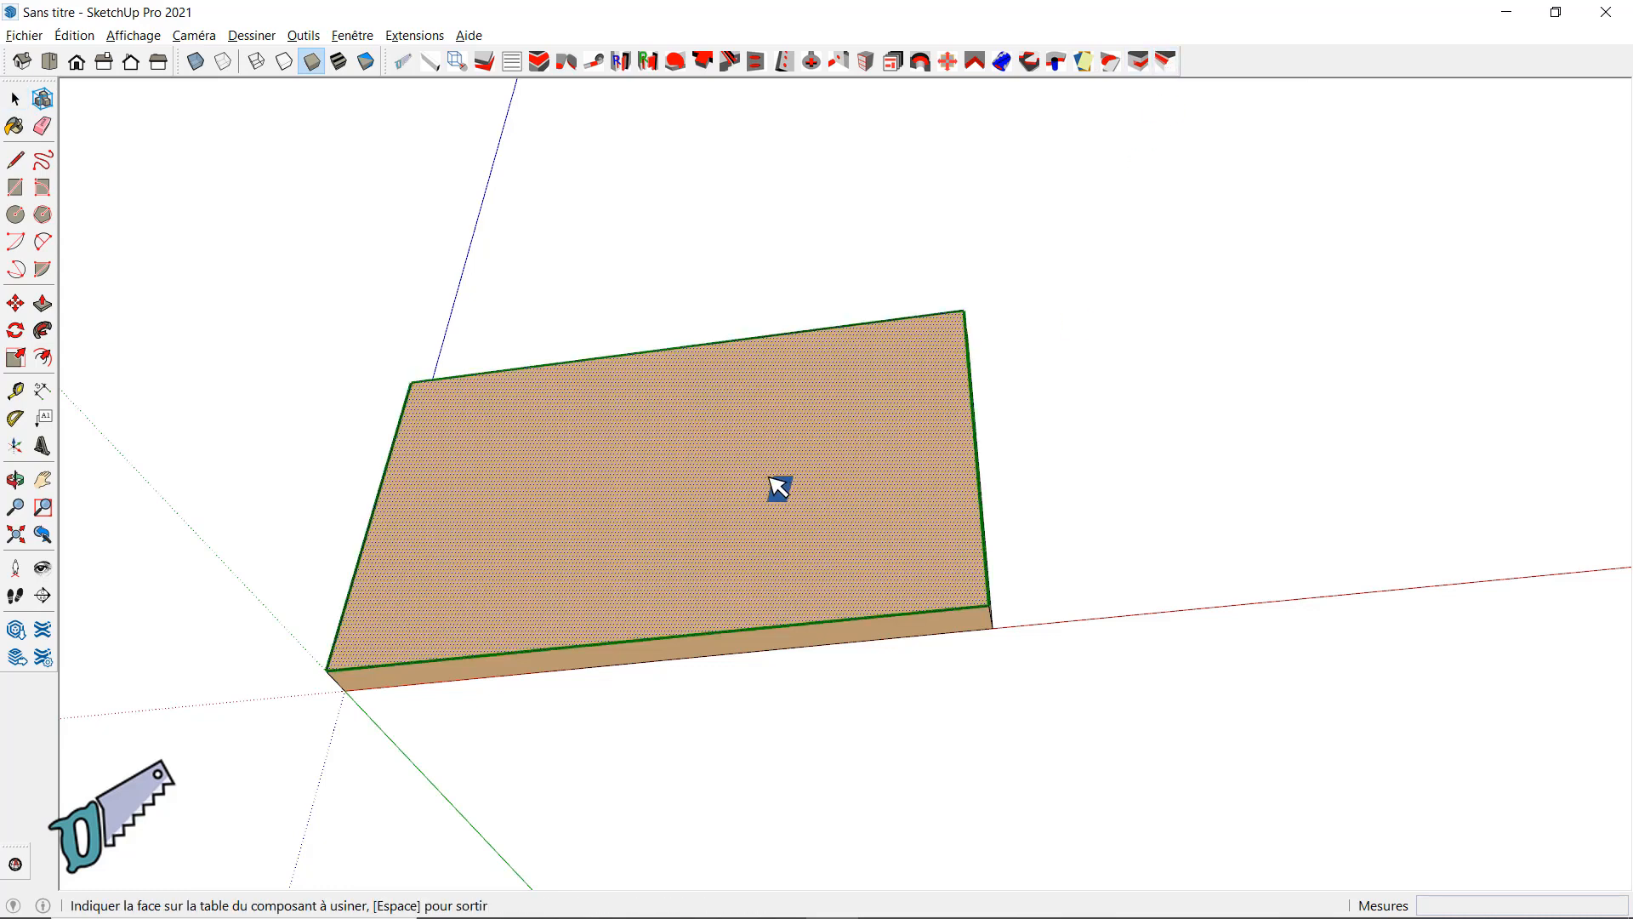
click(802, 628)
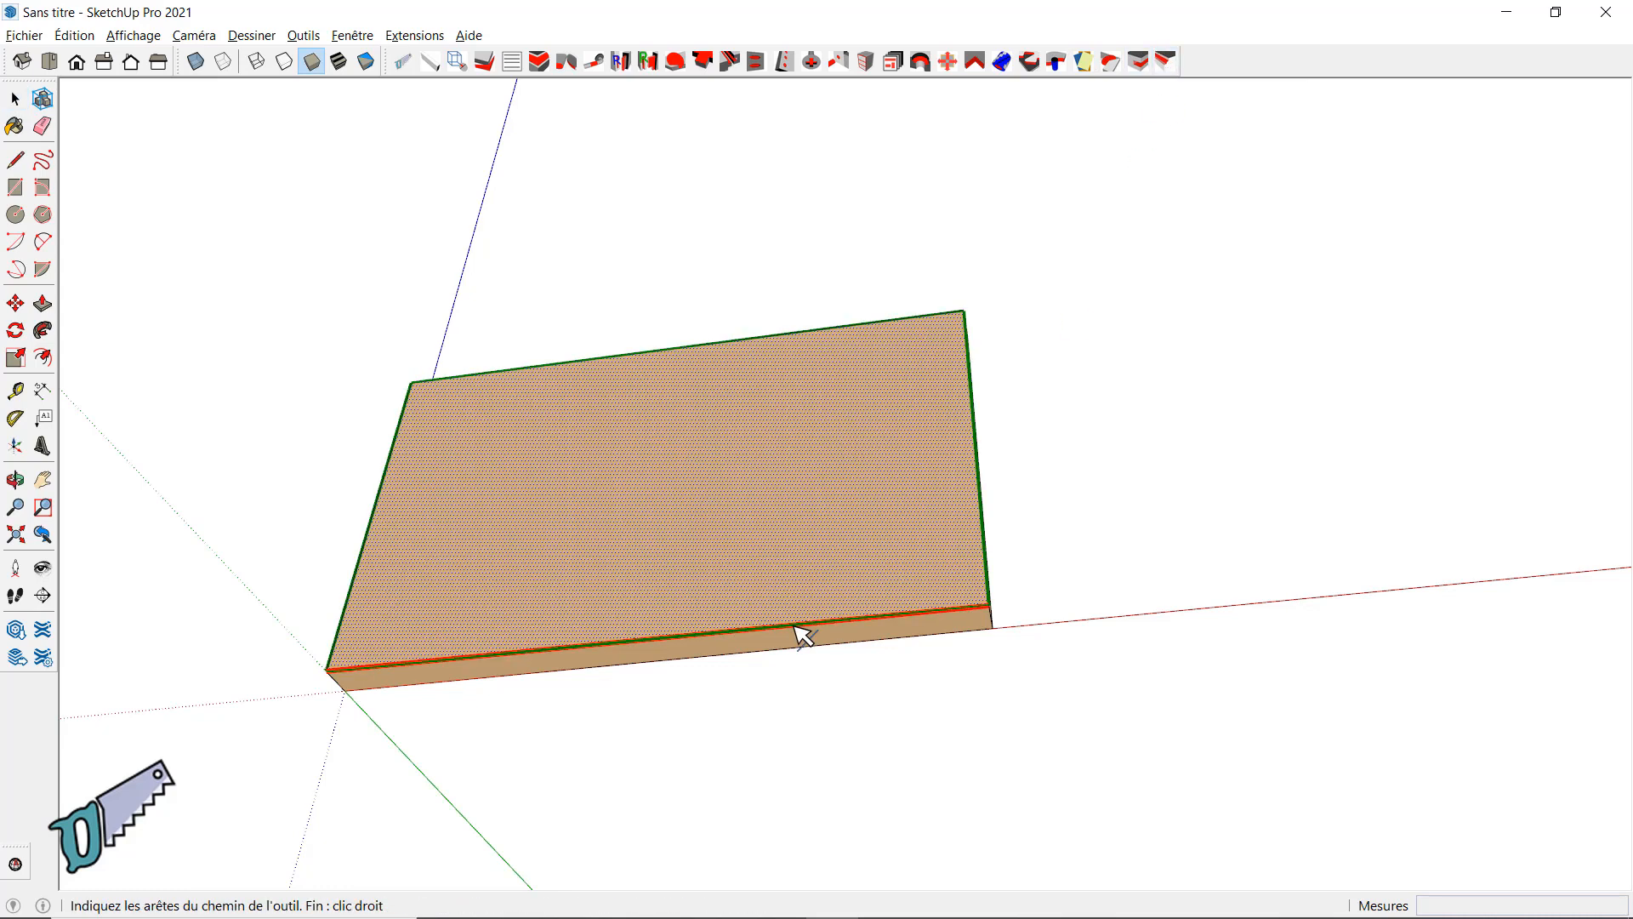
right_click(796, 630)
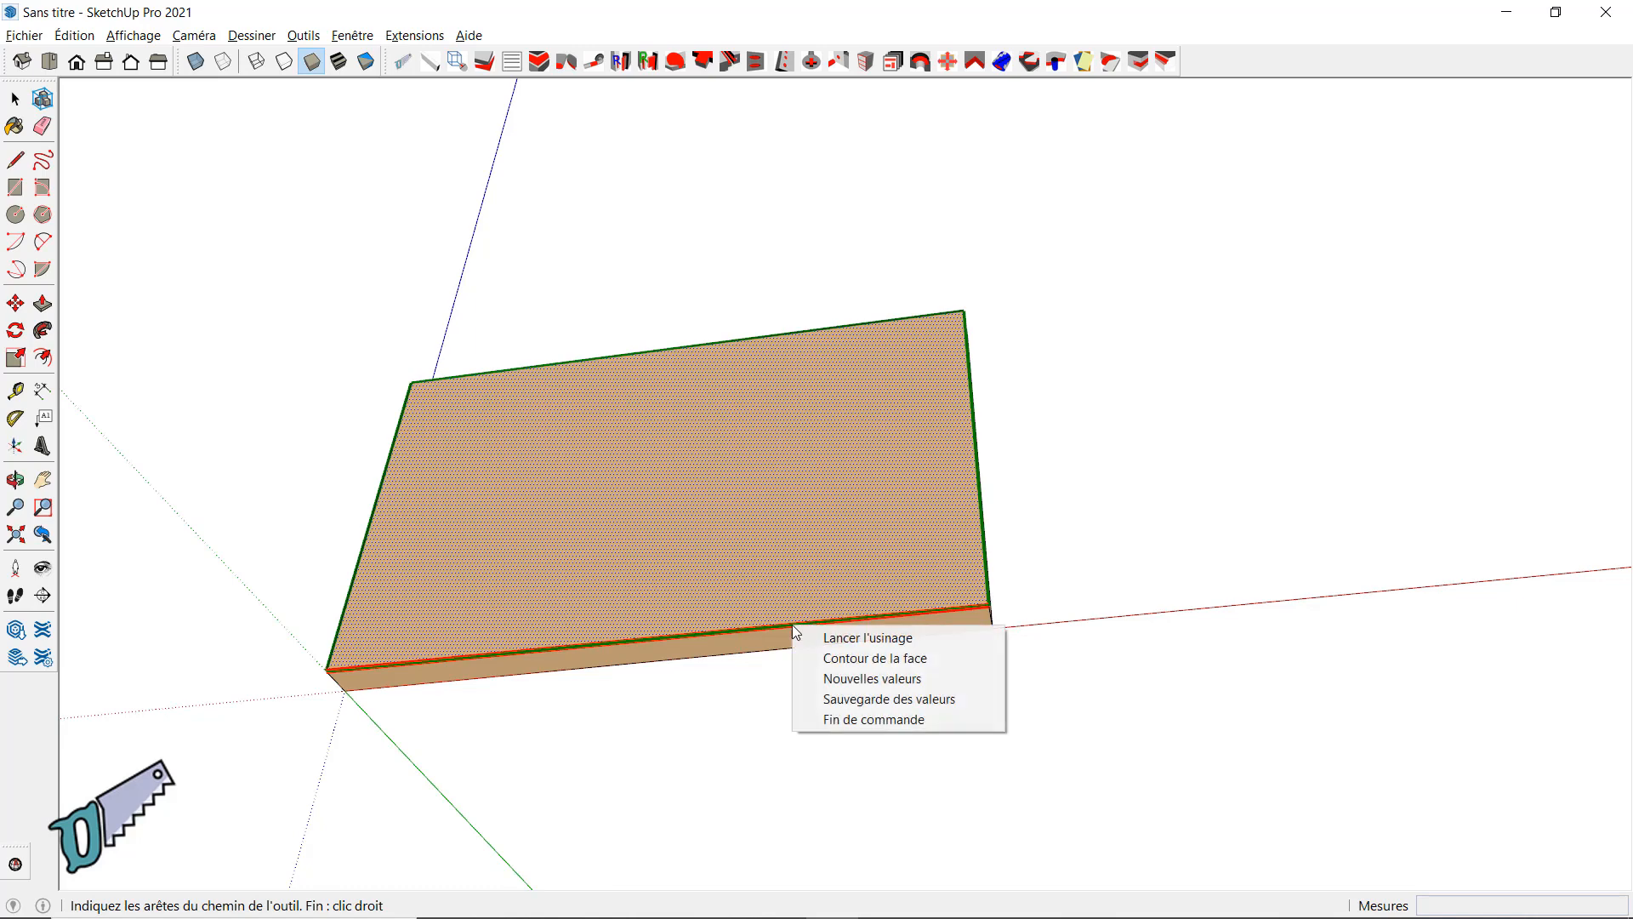
click(875, 658)
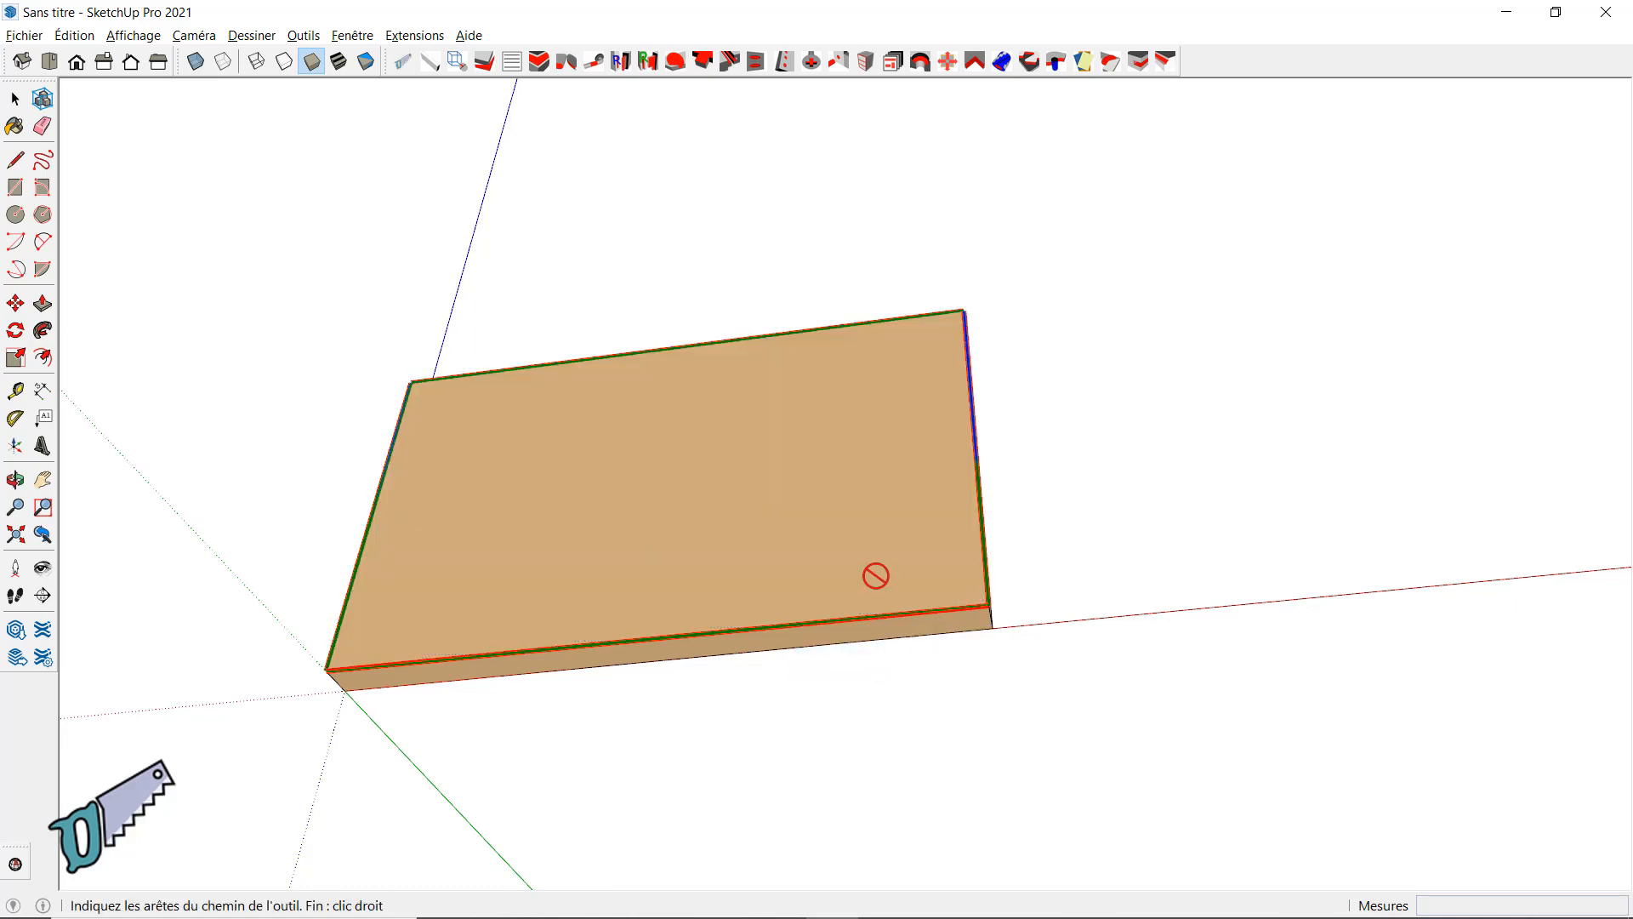
Step: Run the machining on the panel contour with the CCR_10 profile and Usinage set to Bas
right_click(891, 595)
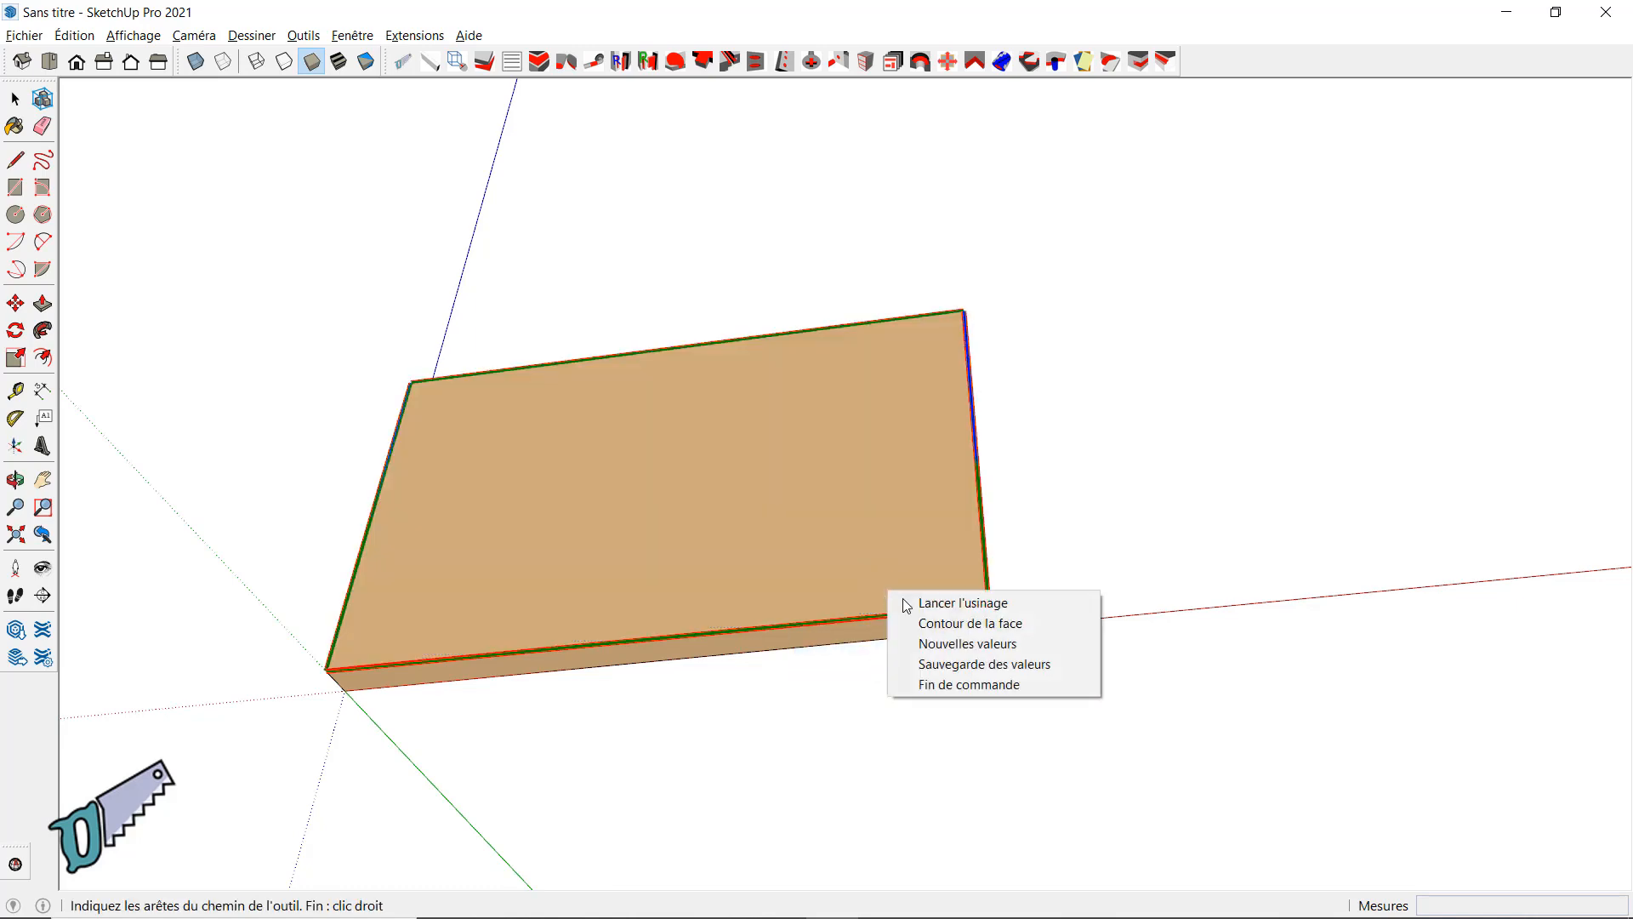
click(930, 611)
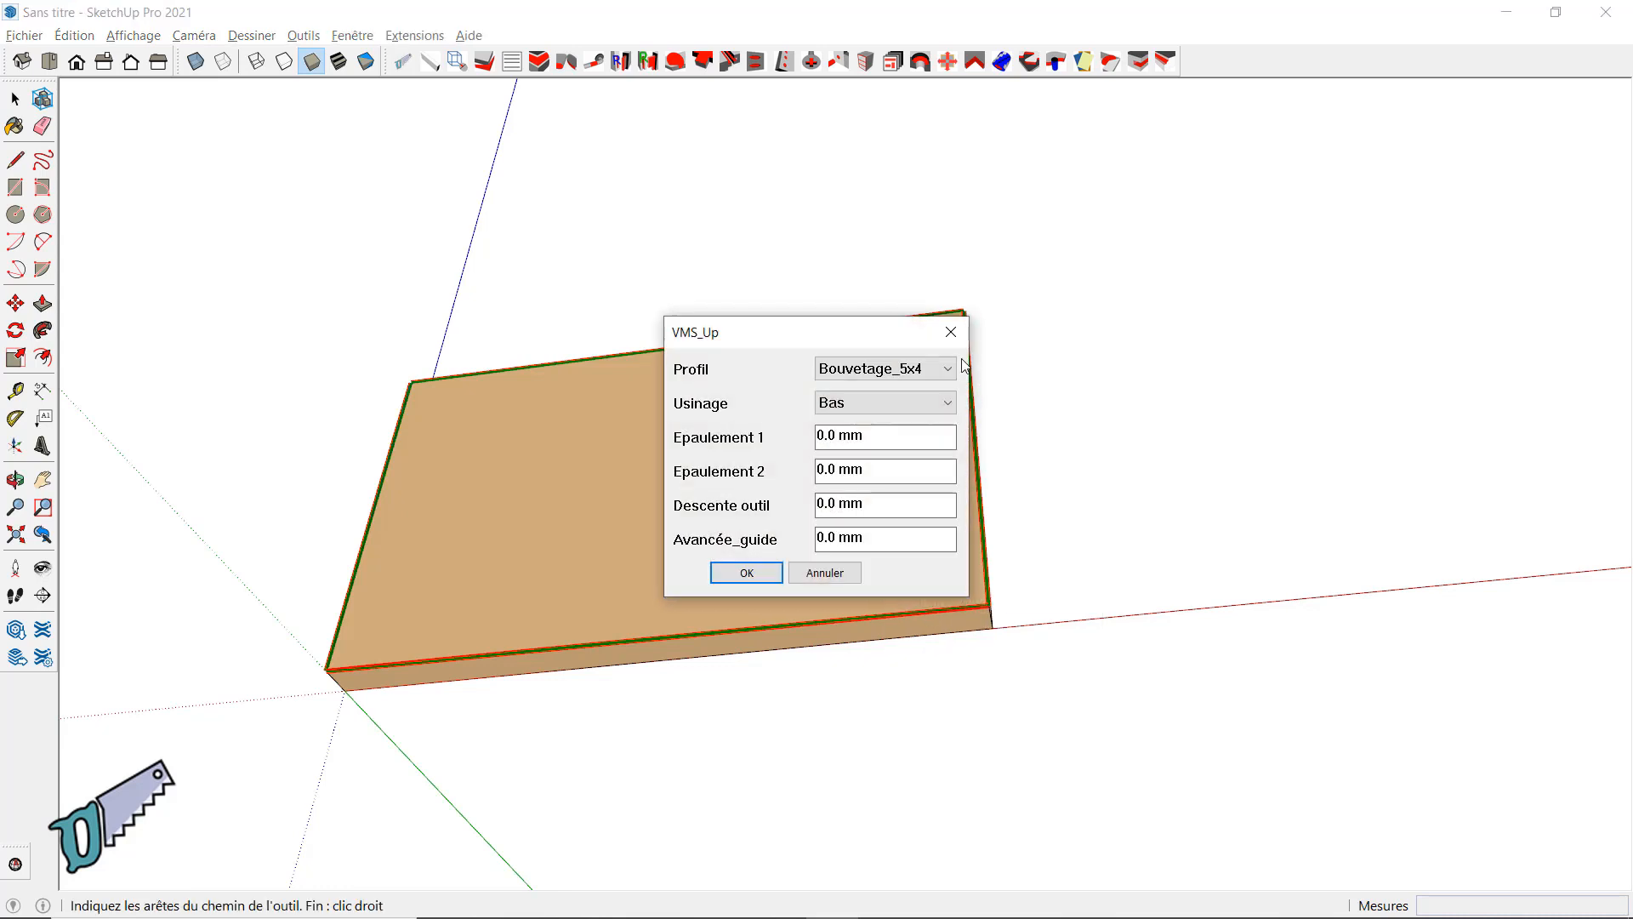
click(946, 368)
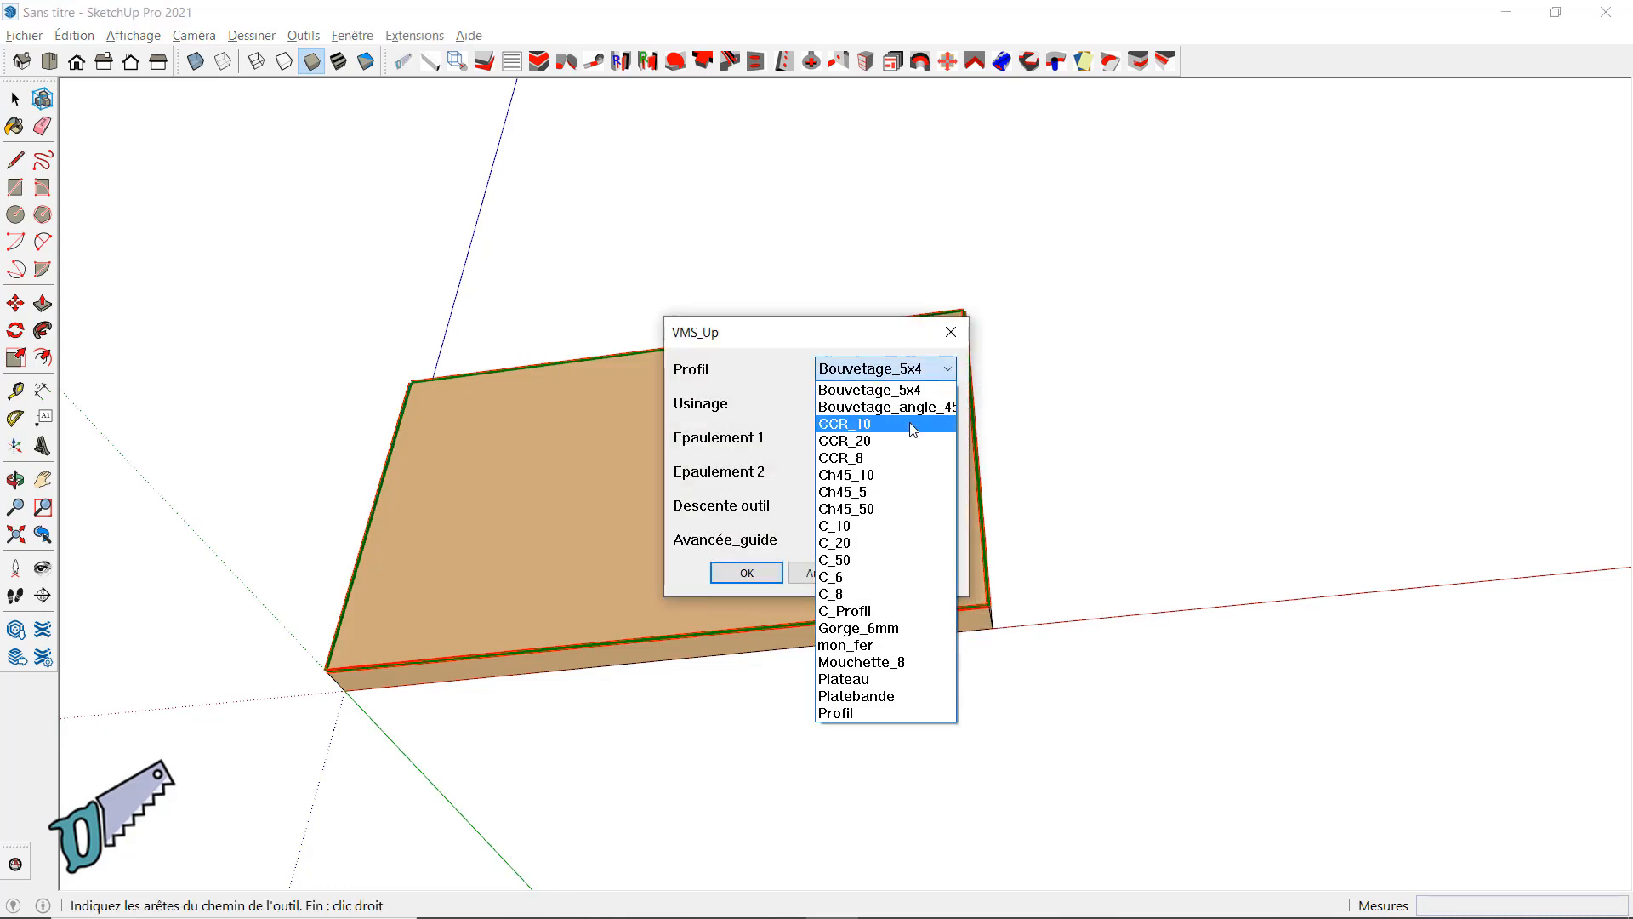
click(911, 423)
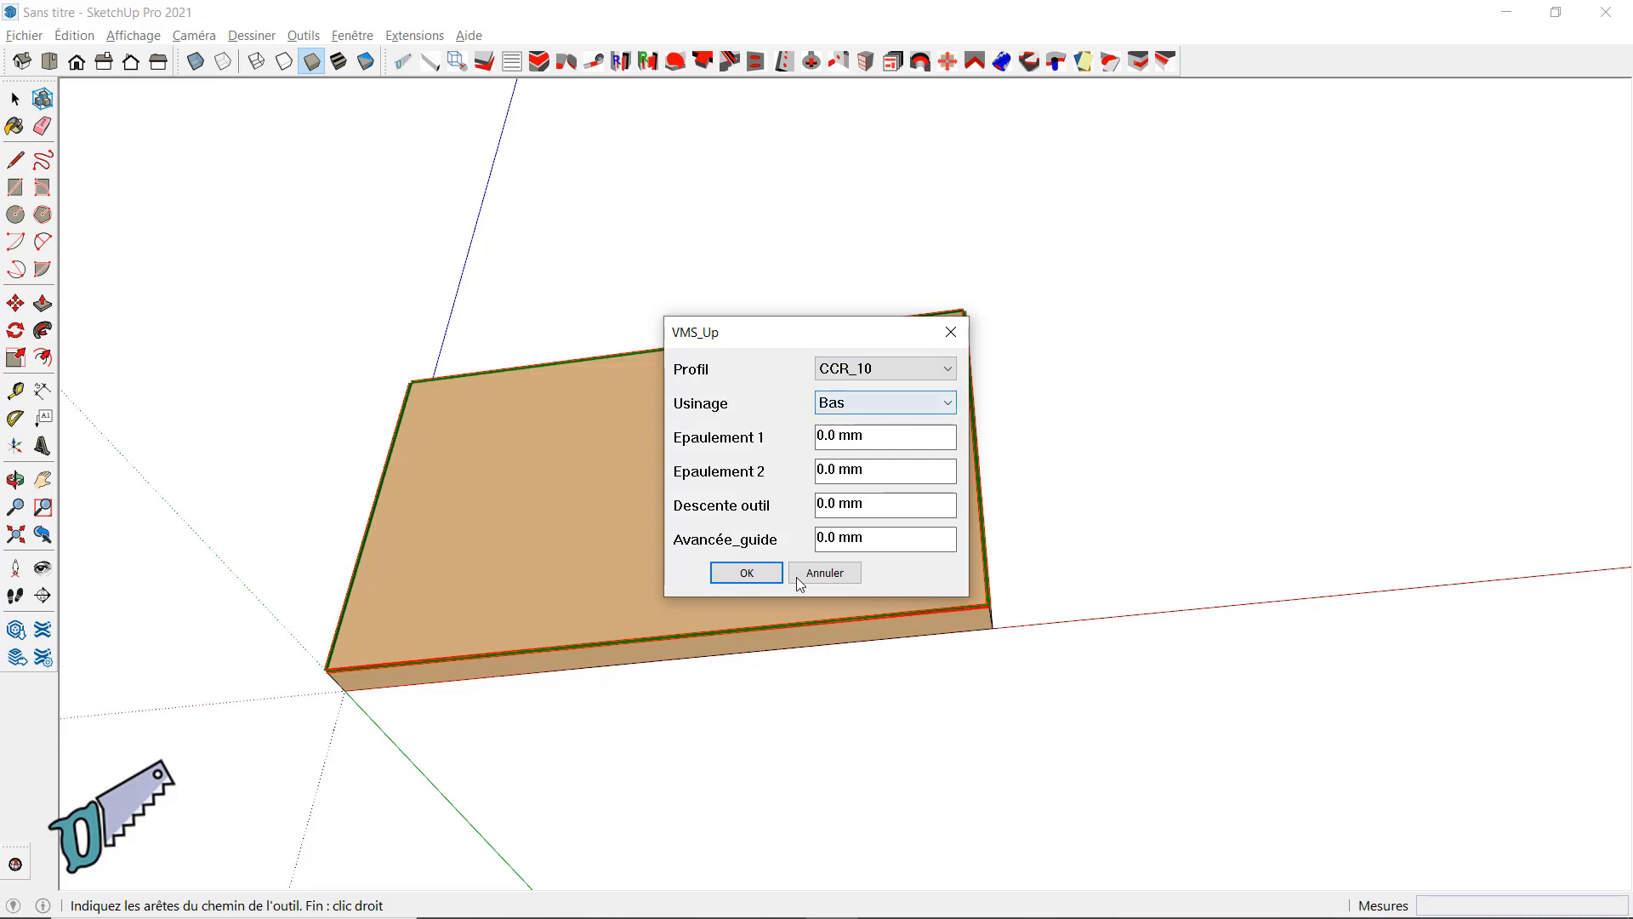
click(747, 572)
middle_drag(978, 555, 1070, 465)
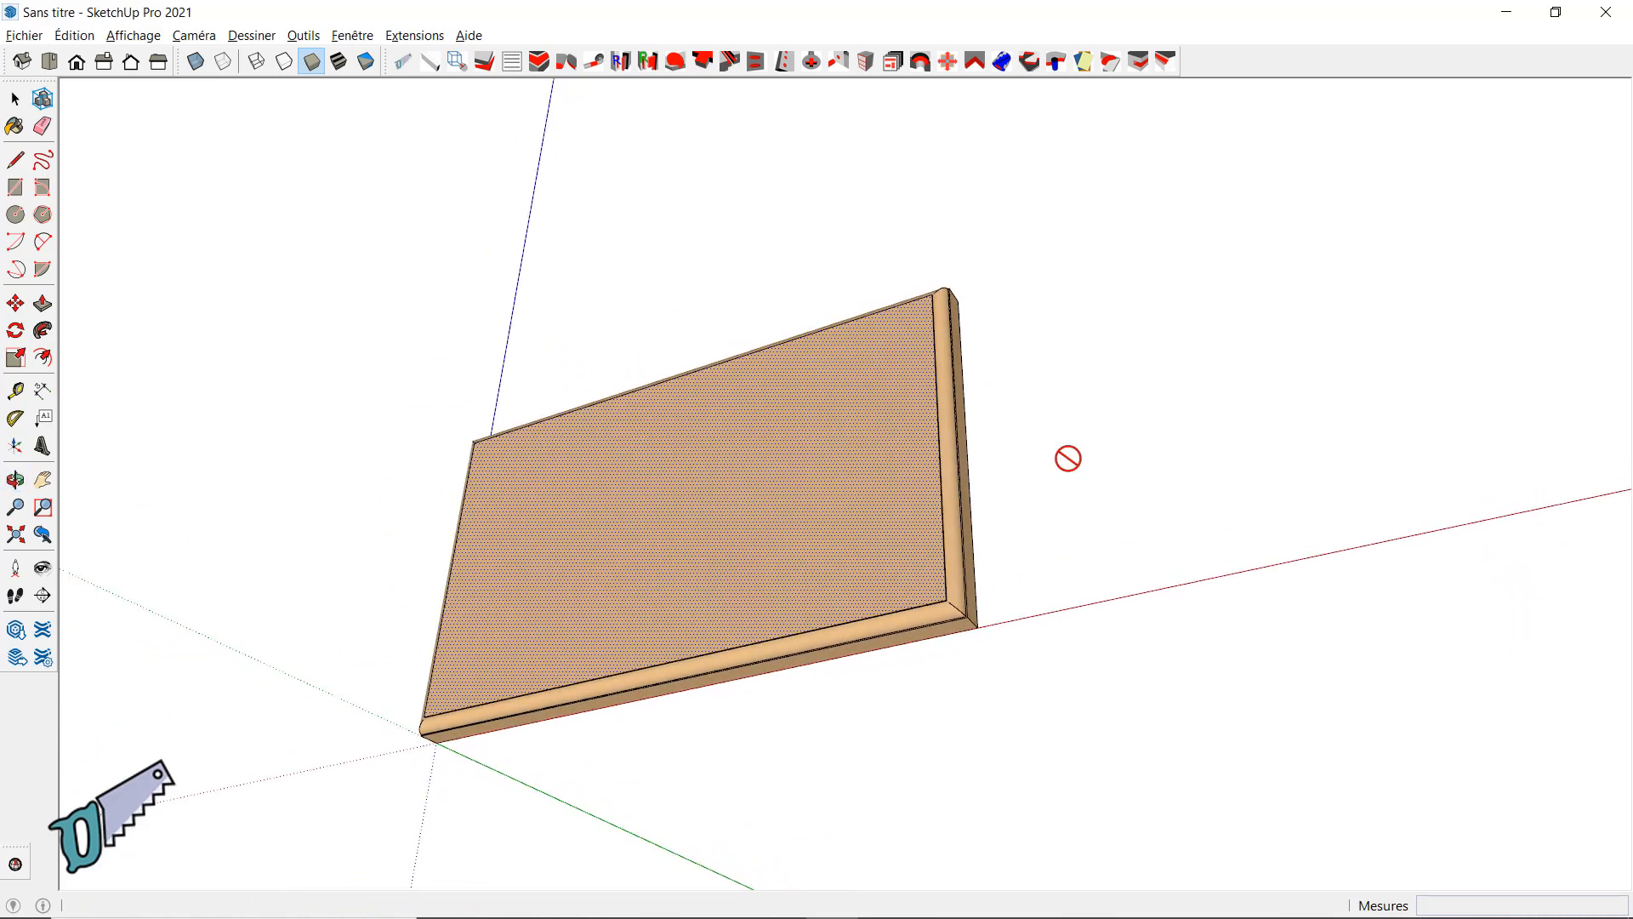
Step: Undo and redo the panel machining with Usinage set to Haut, keeping the CCR_10 profile
right_click(1060, 448)
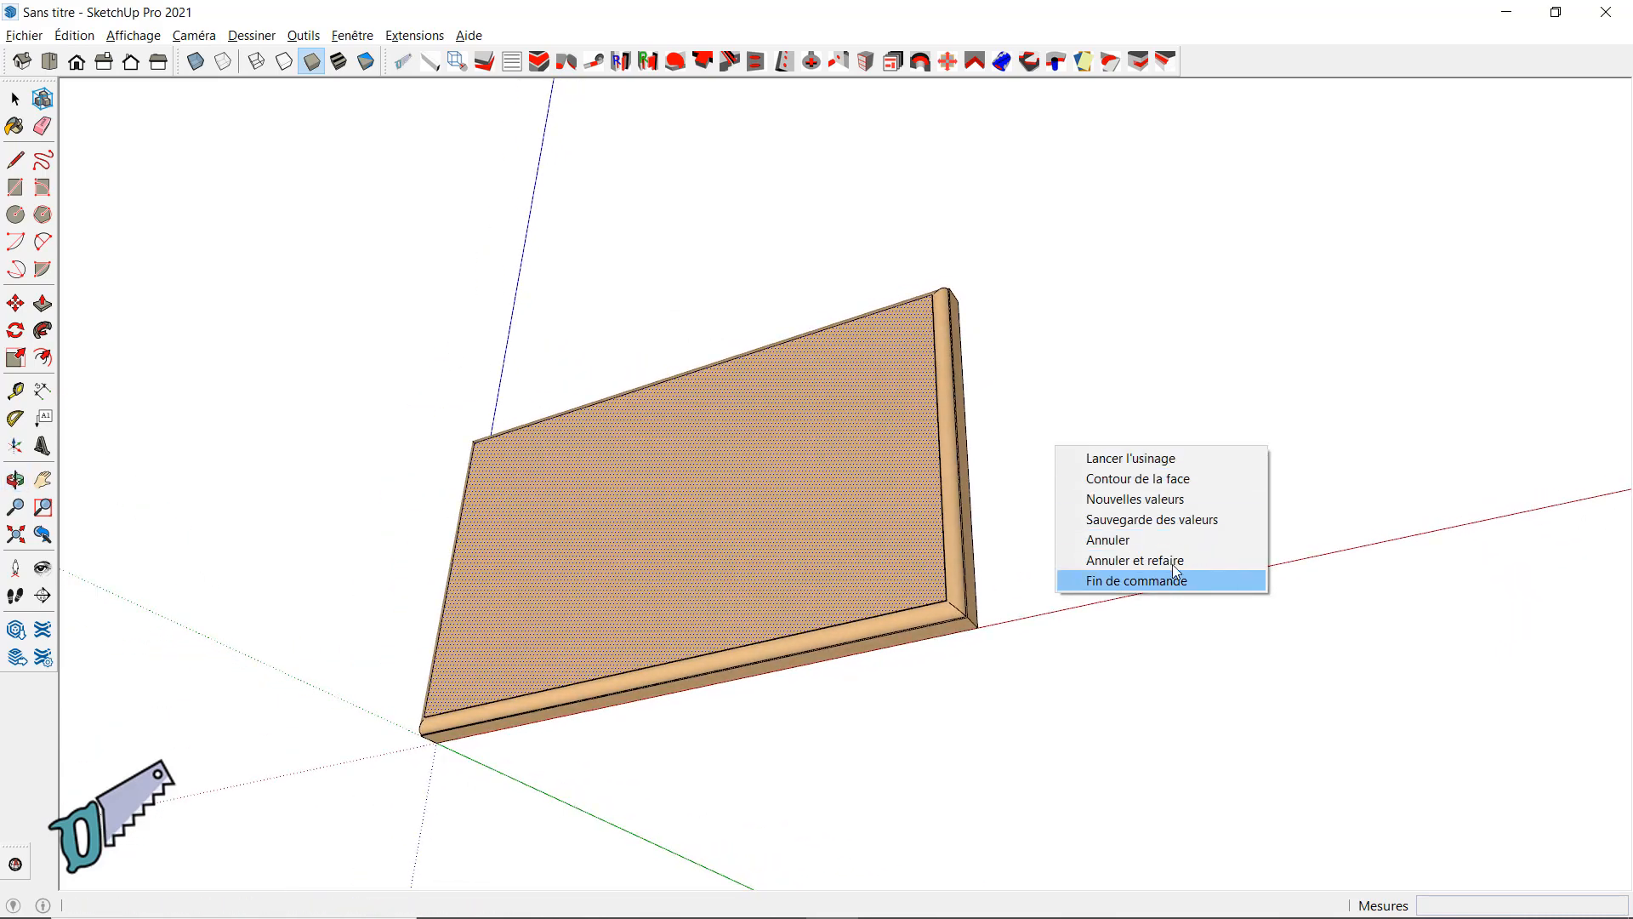
click(1172, 561)
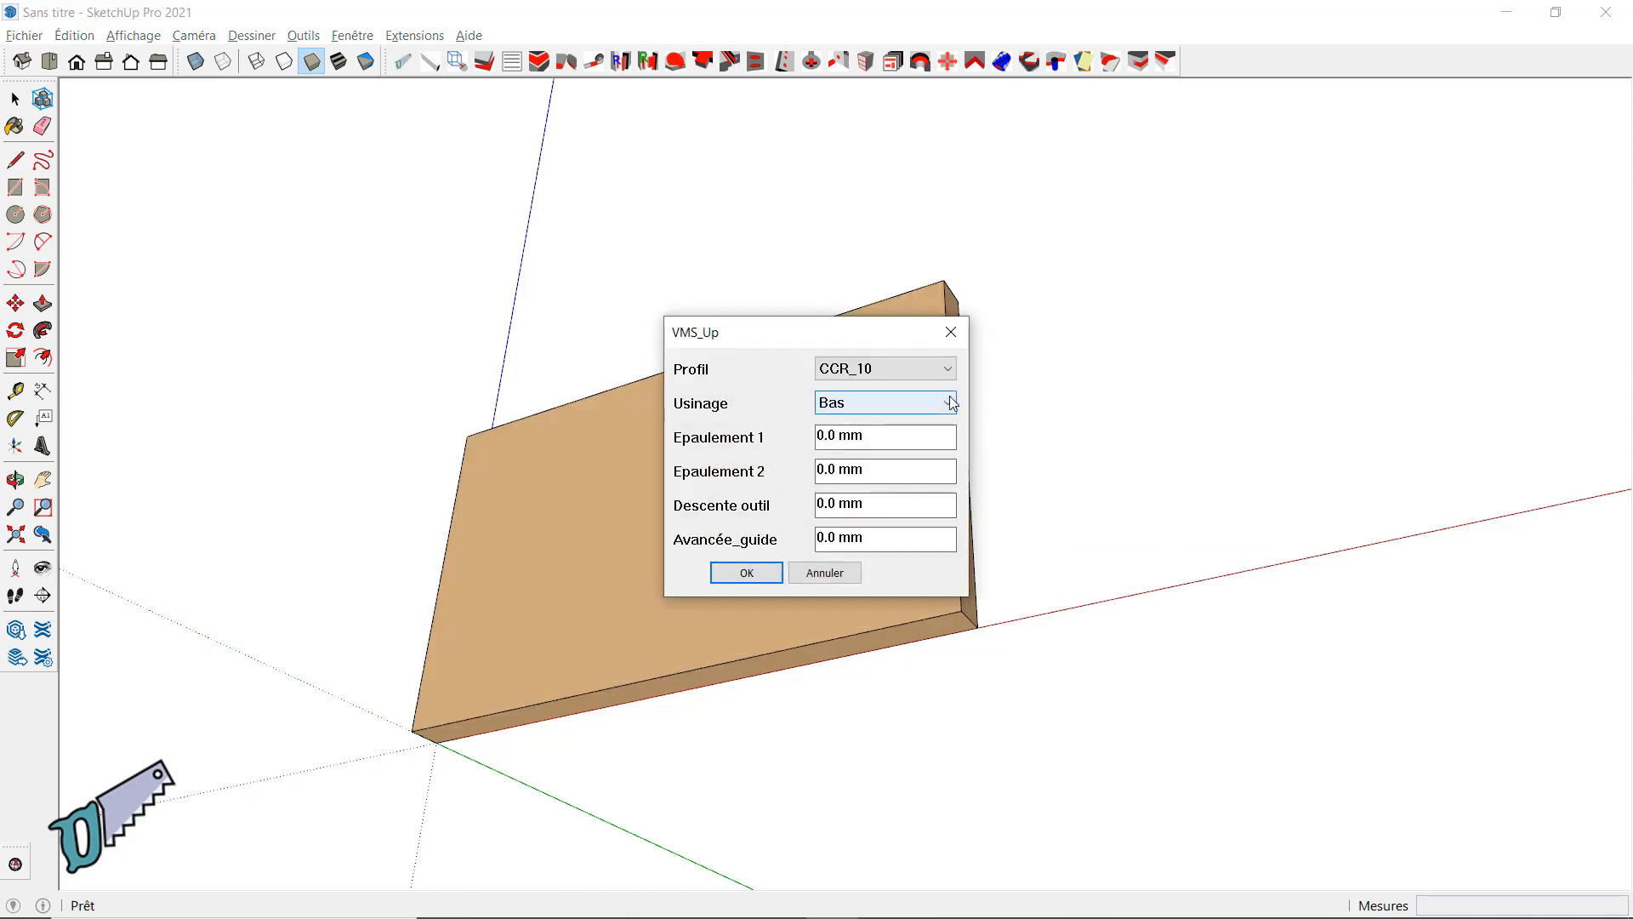
click(947, 398)
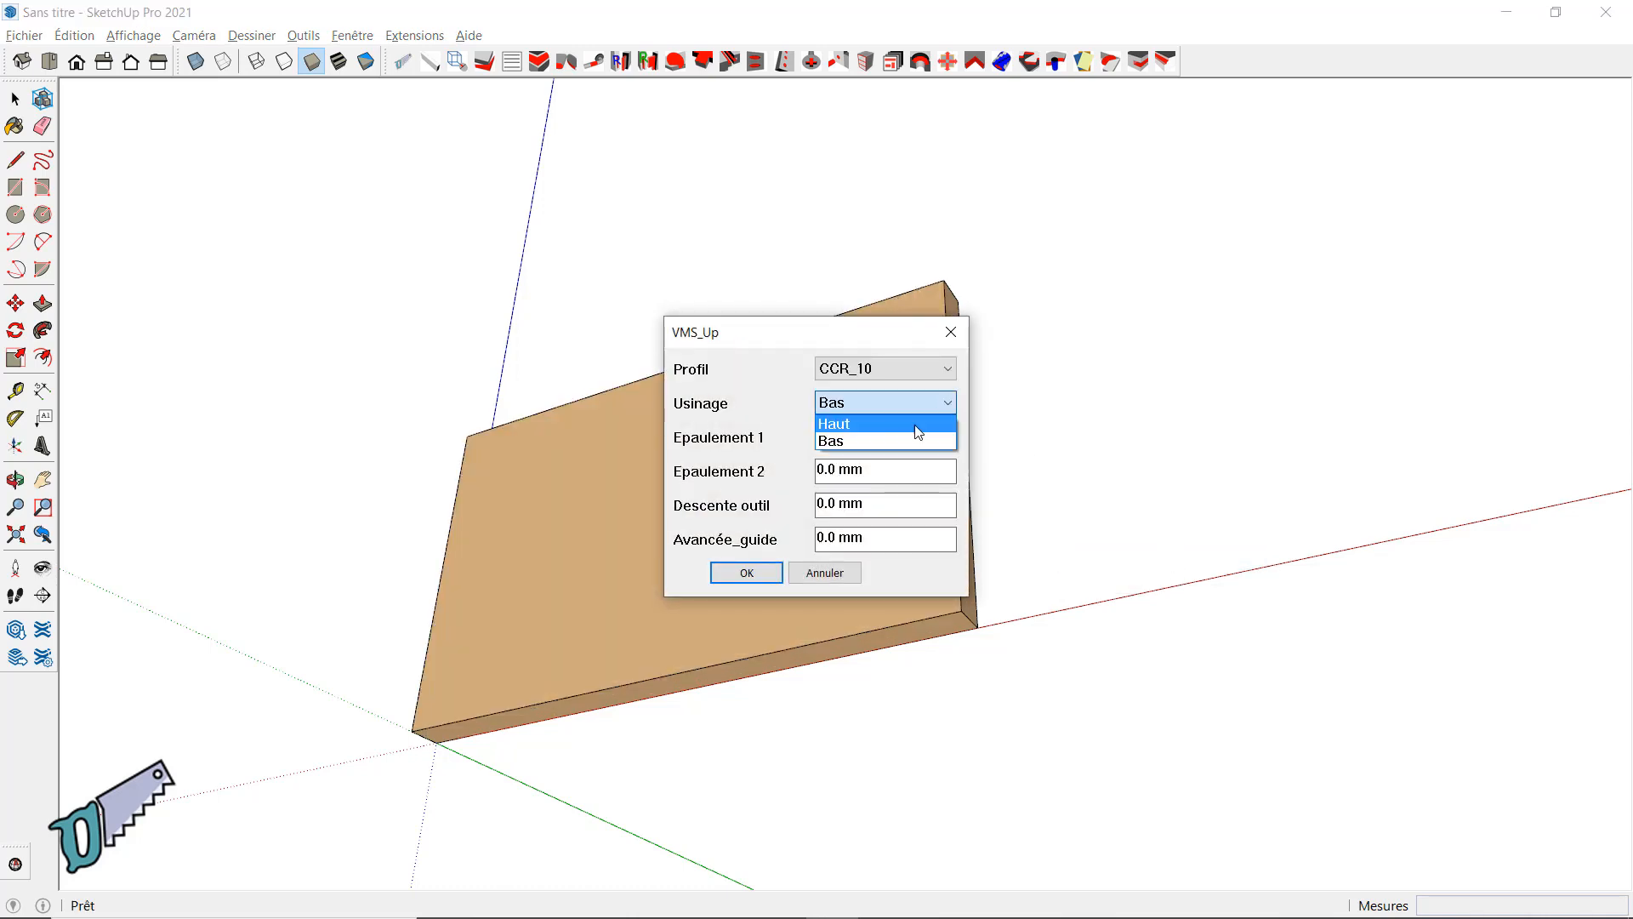
click(914, 426)
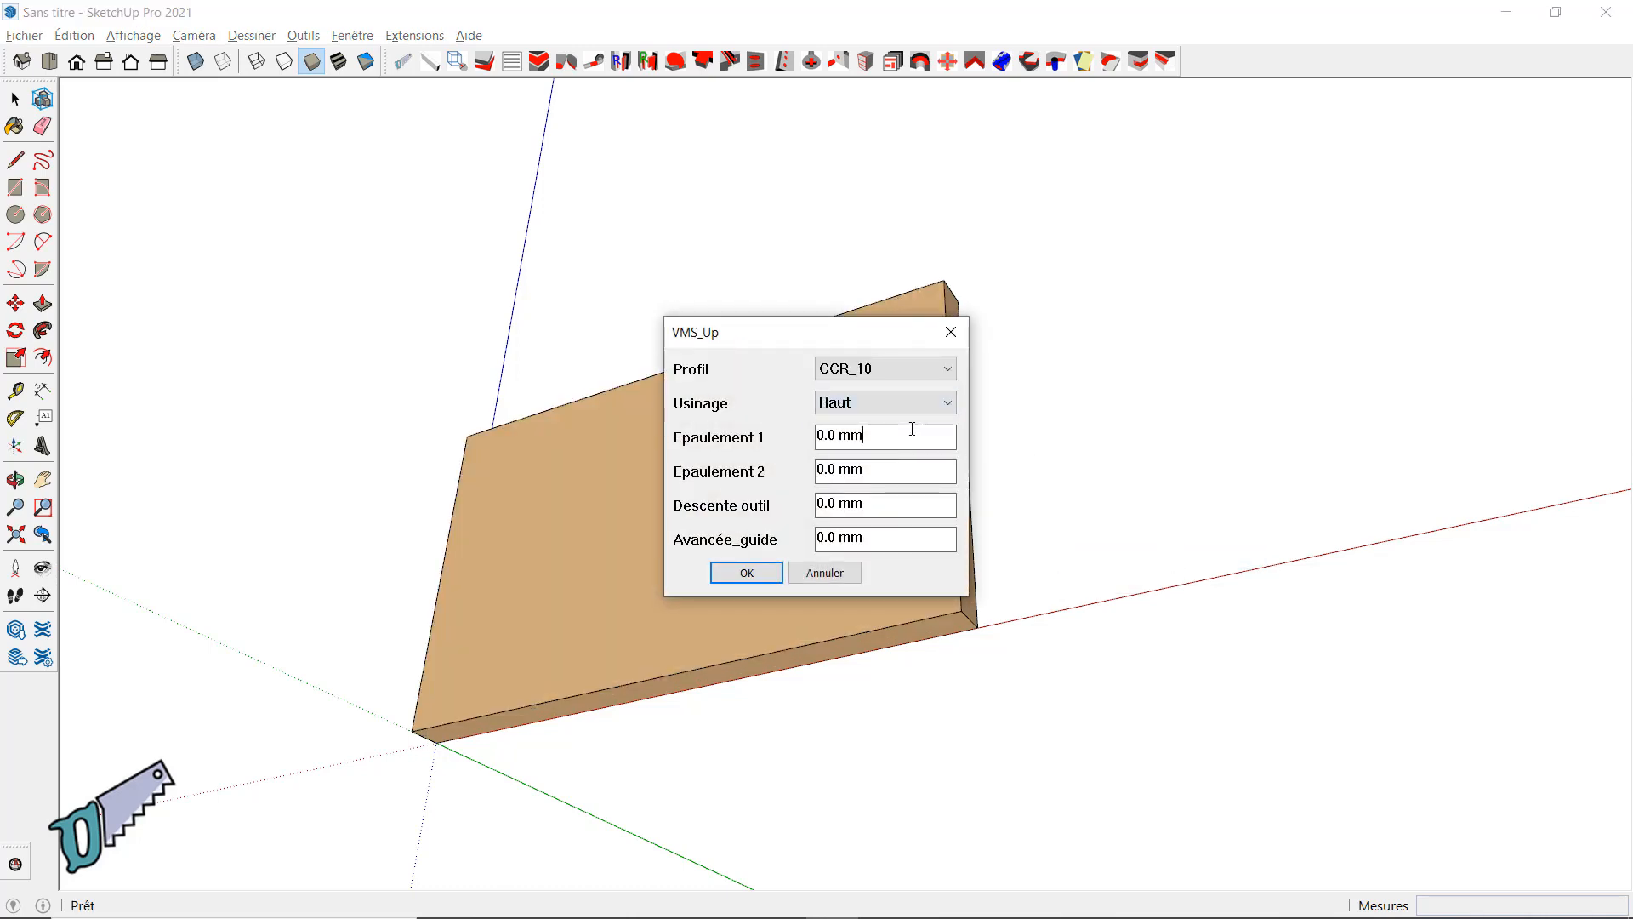
click(746, 572)
middle_drag(746, 536, 1153, 738)
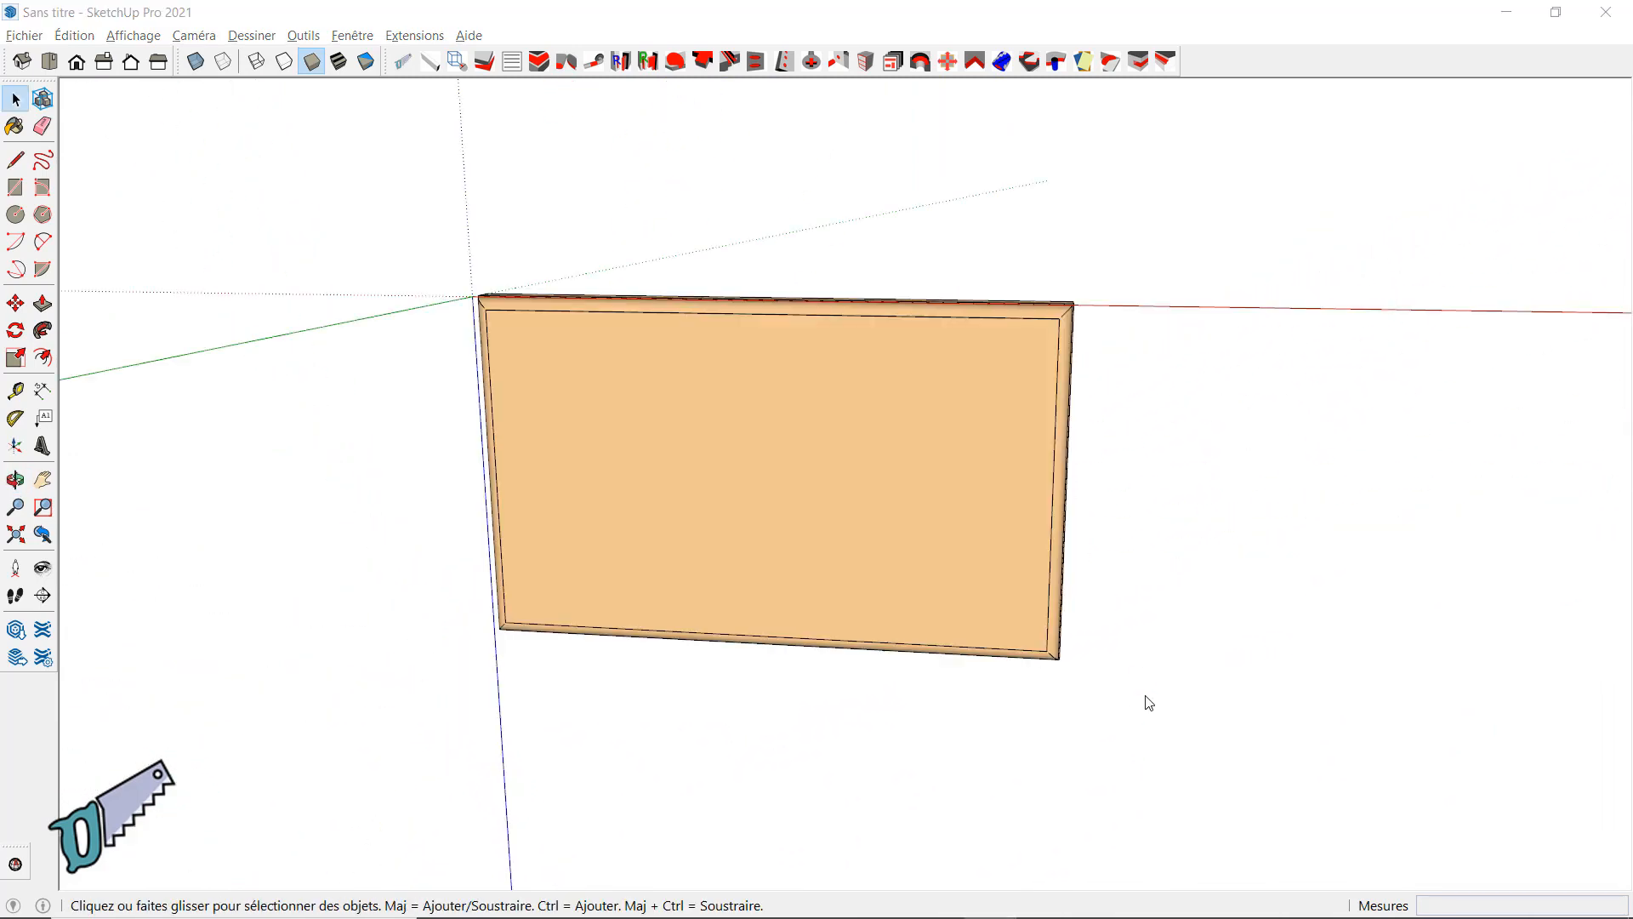
middle_drag(1148, 703, 1158, 780)
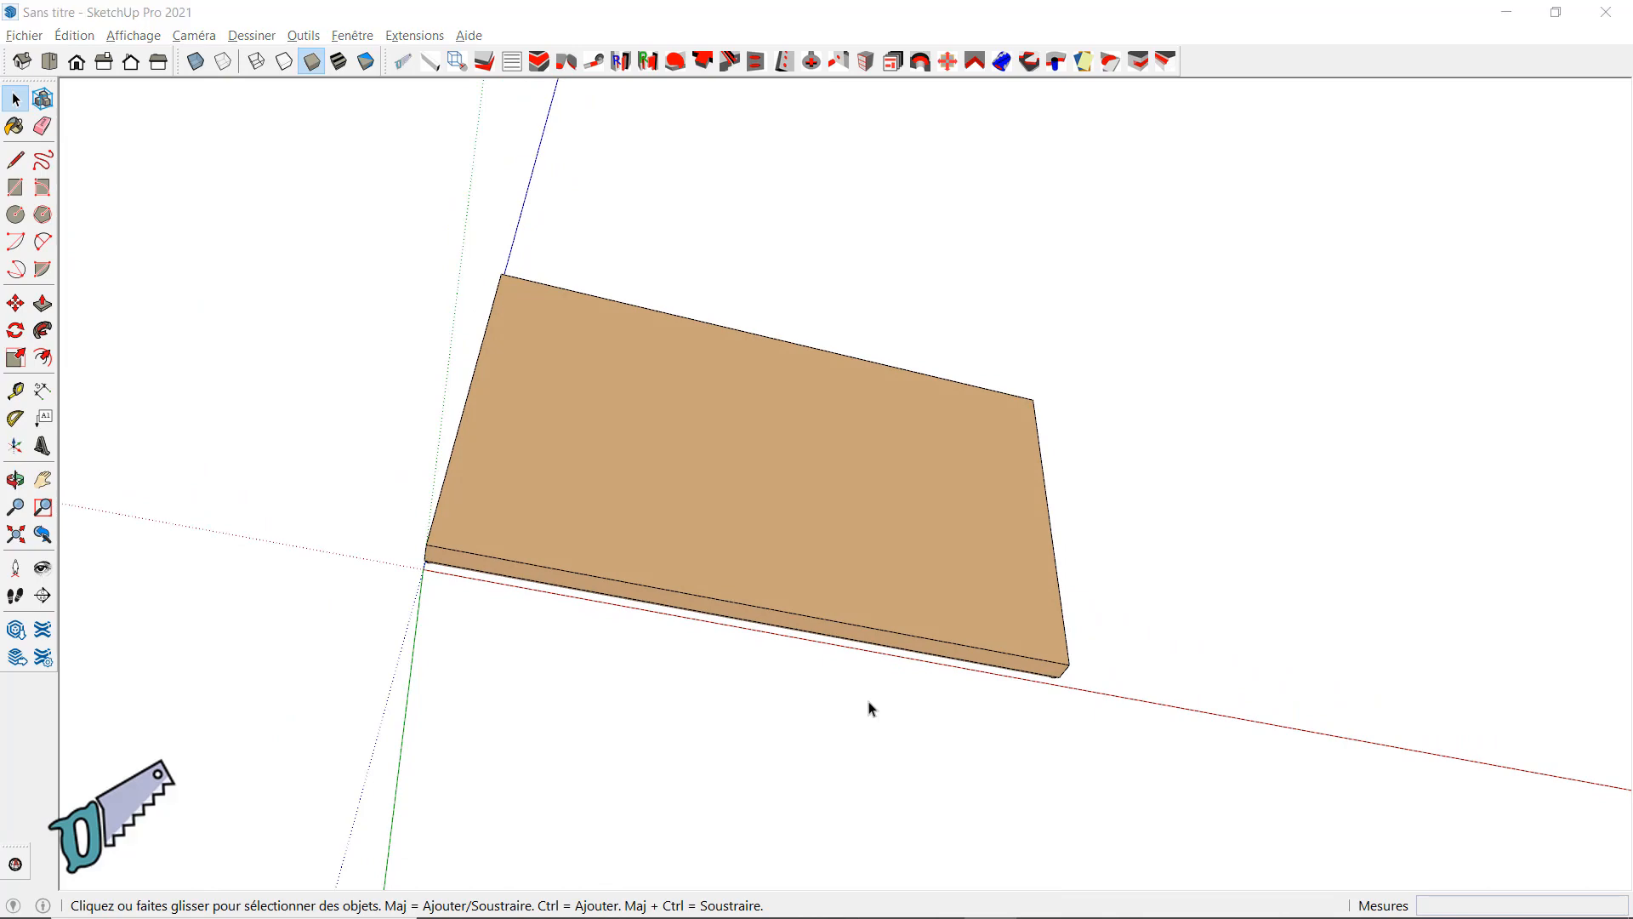
middle_drag(867, 707, 922, 678)
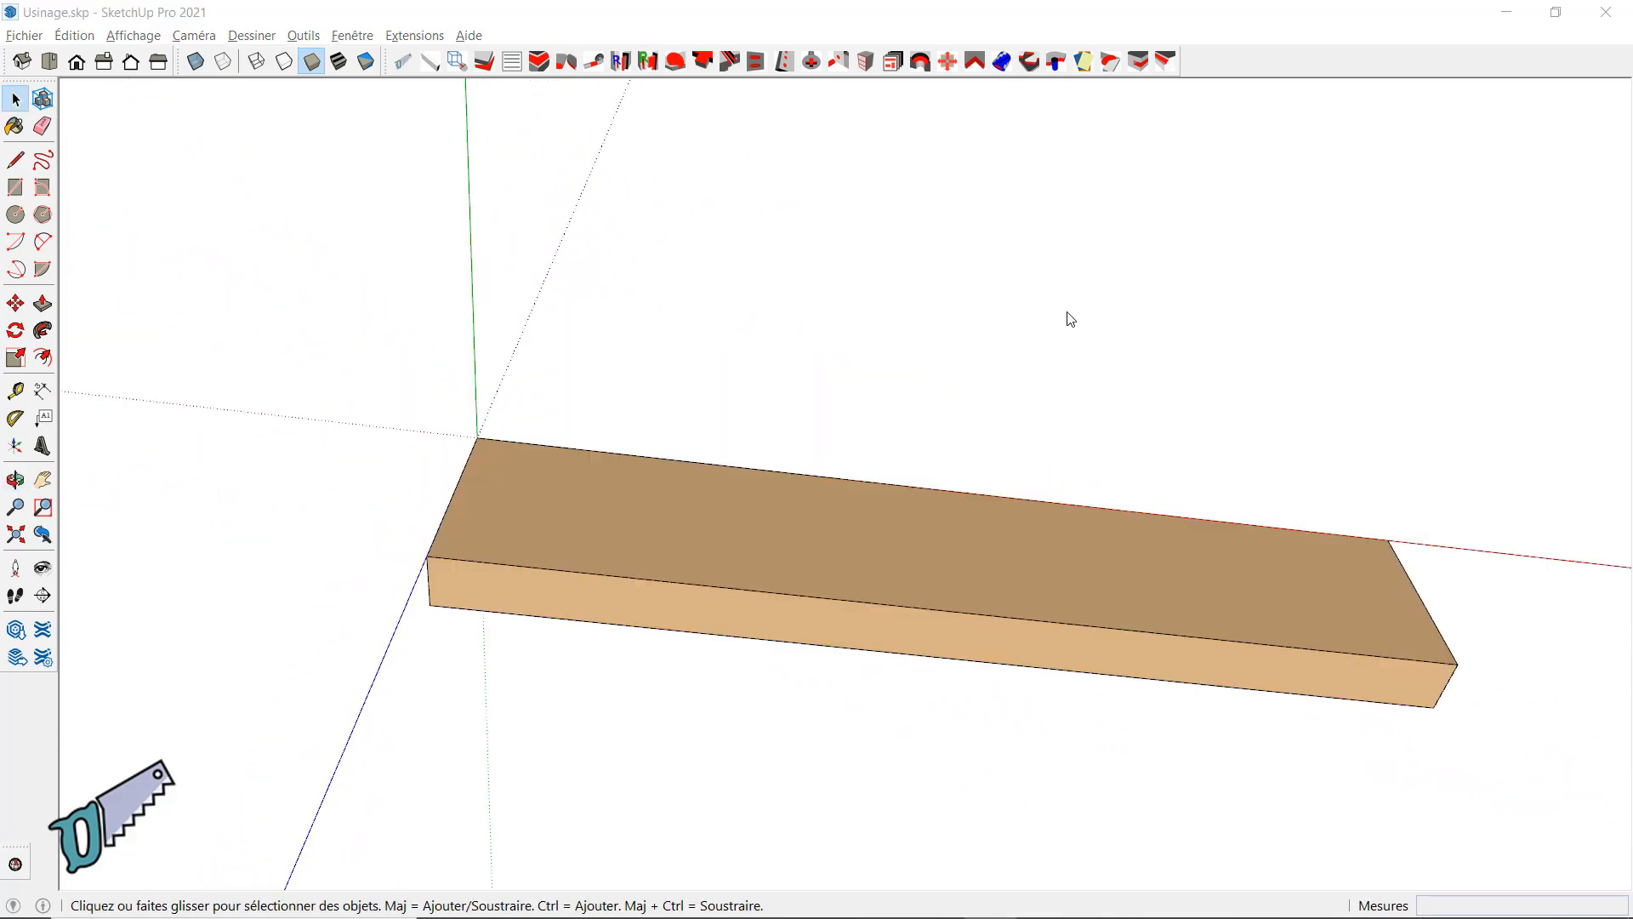
middle_drag(1070, 319, 1075, 353)
middle_drag(1024, 400, 1125, 127)
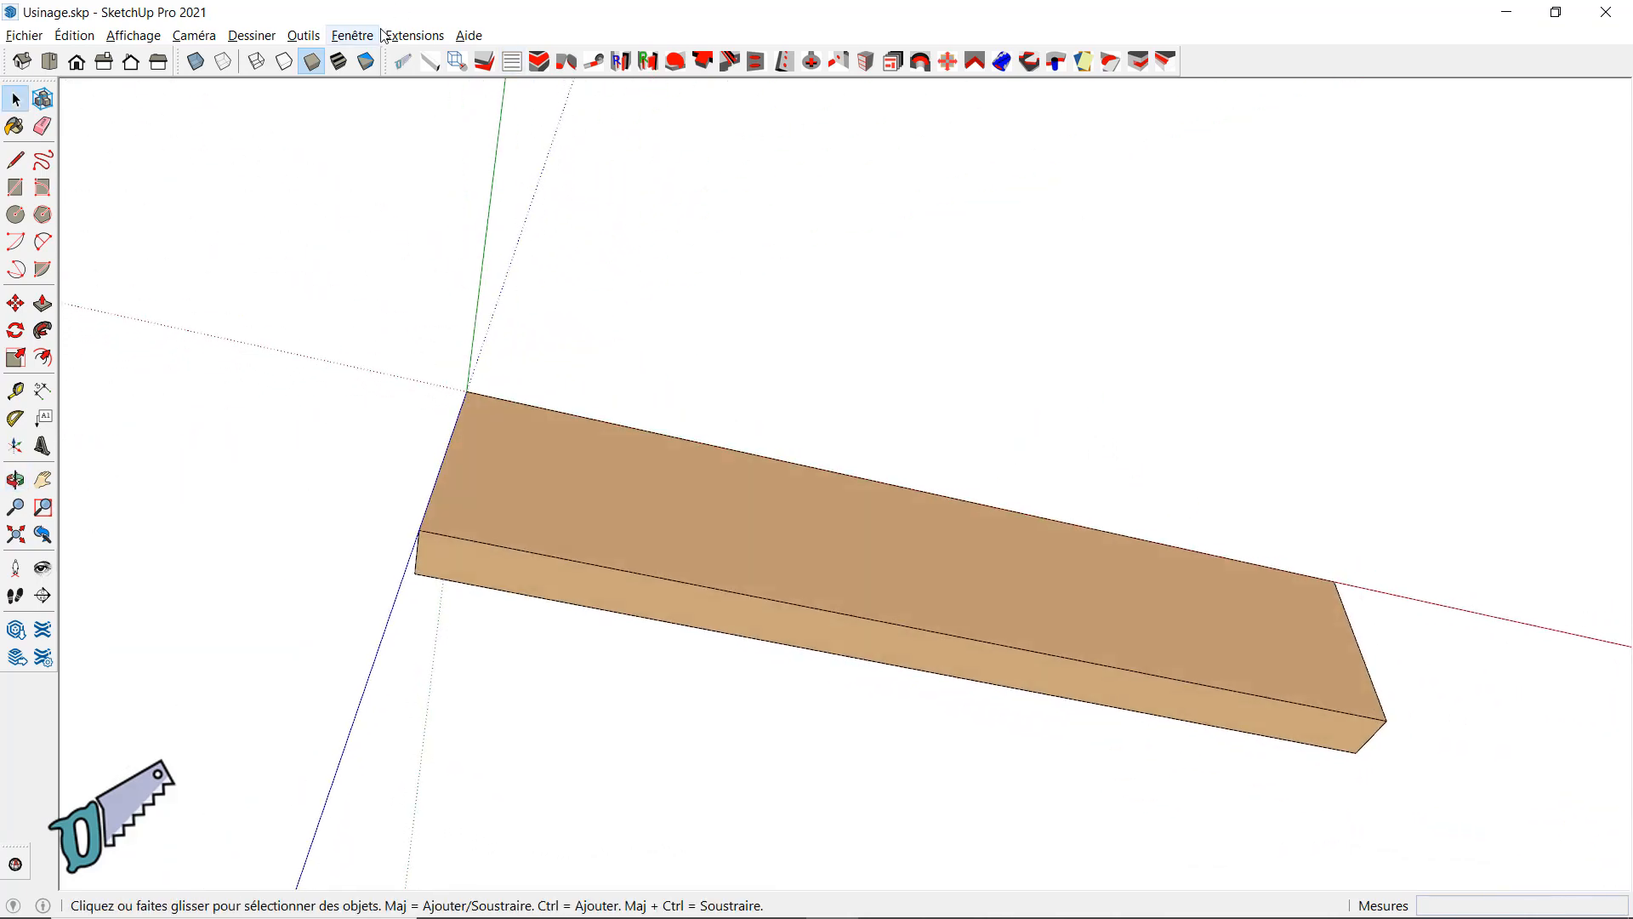
Step: Open the VMS_Up profile library and pick the Ch45_50 chamfer profile among the cutter types
click(416, 34)
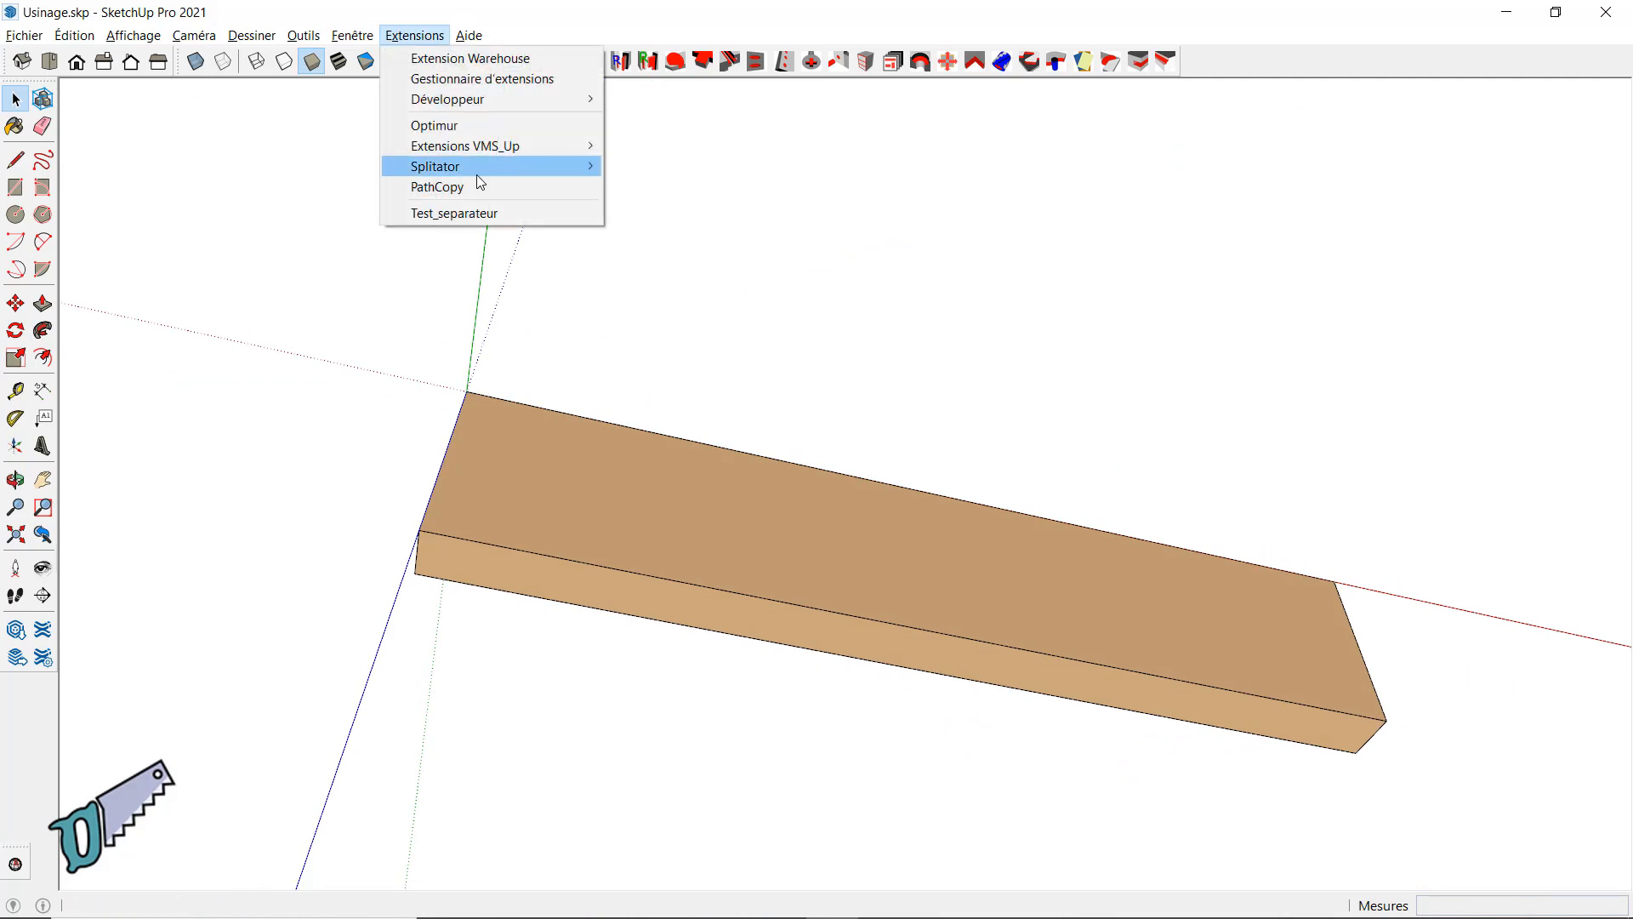
mouse_move(500, 148)
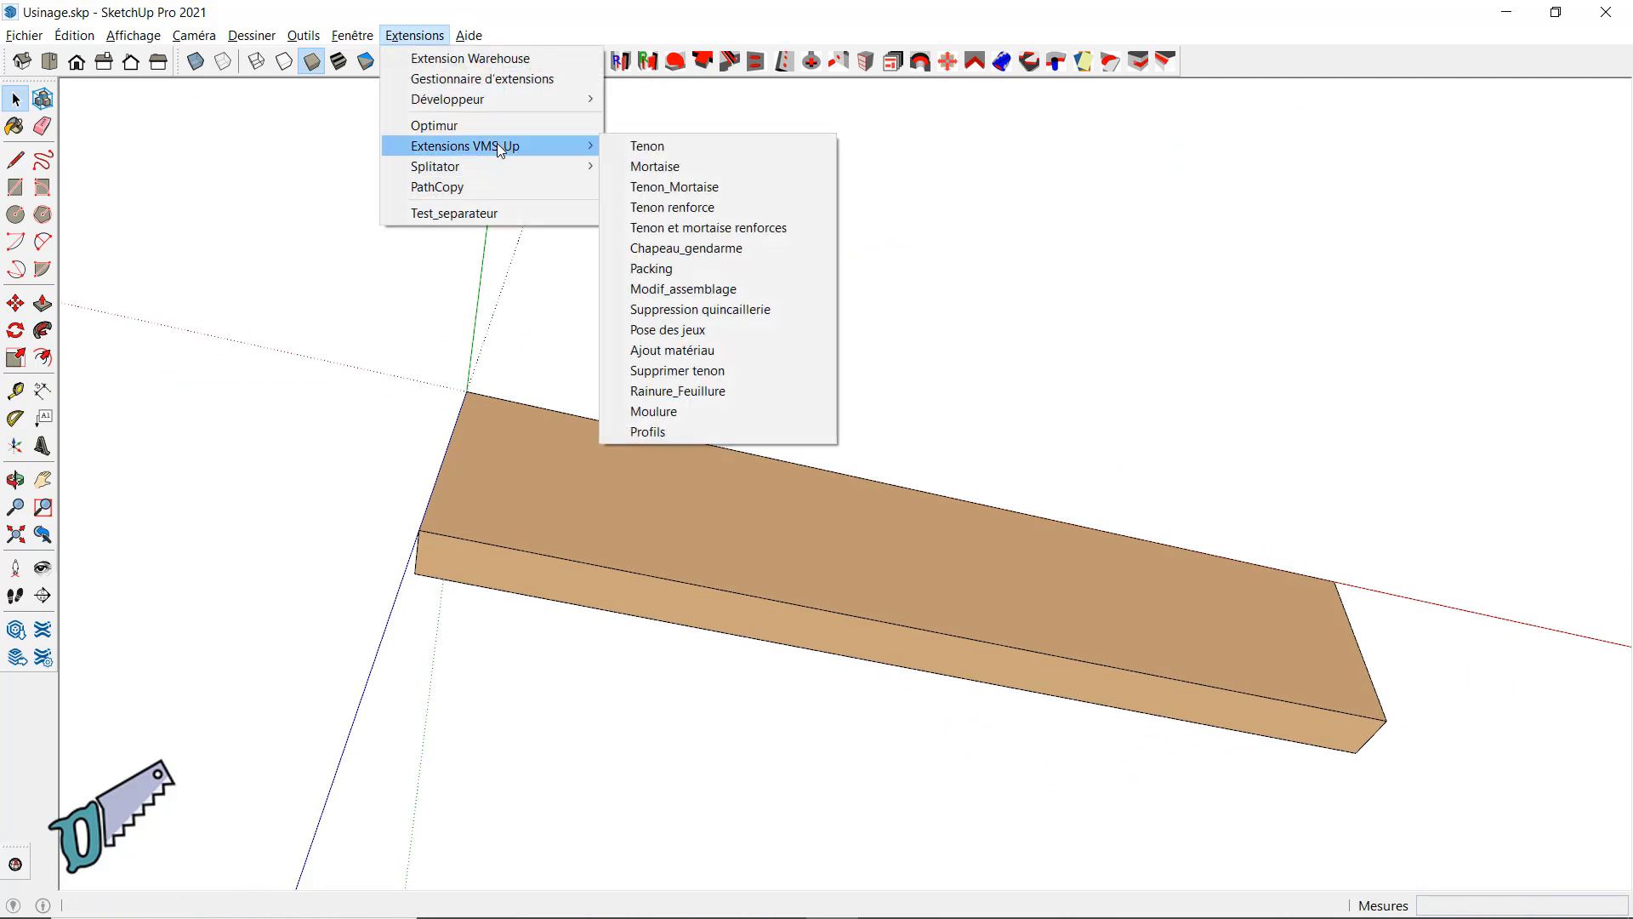
click(759, 431)
scroll(329, 349, down, 3)
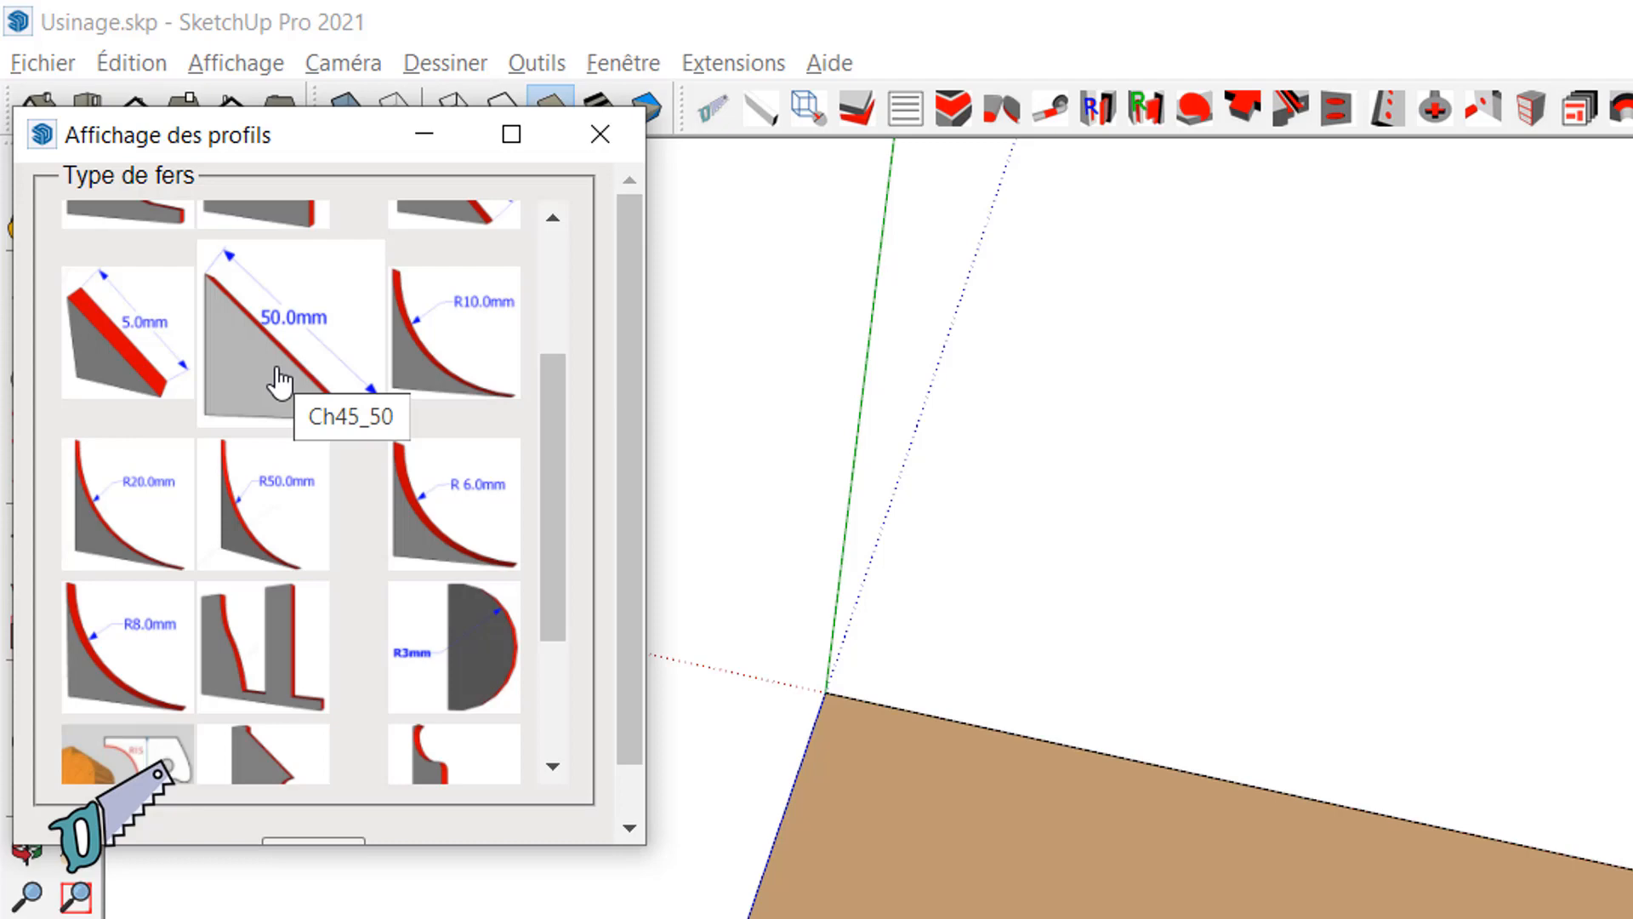
click(281, 383)
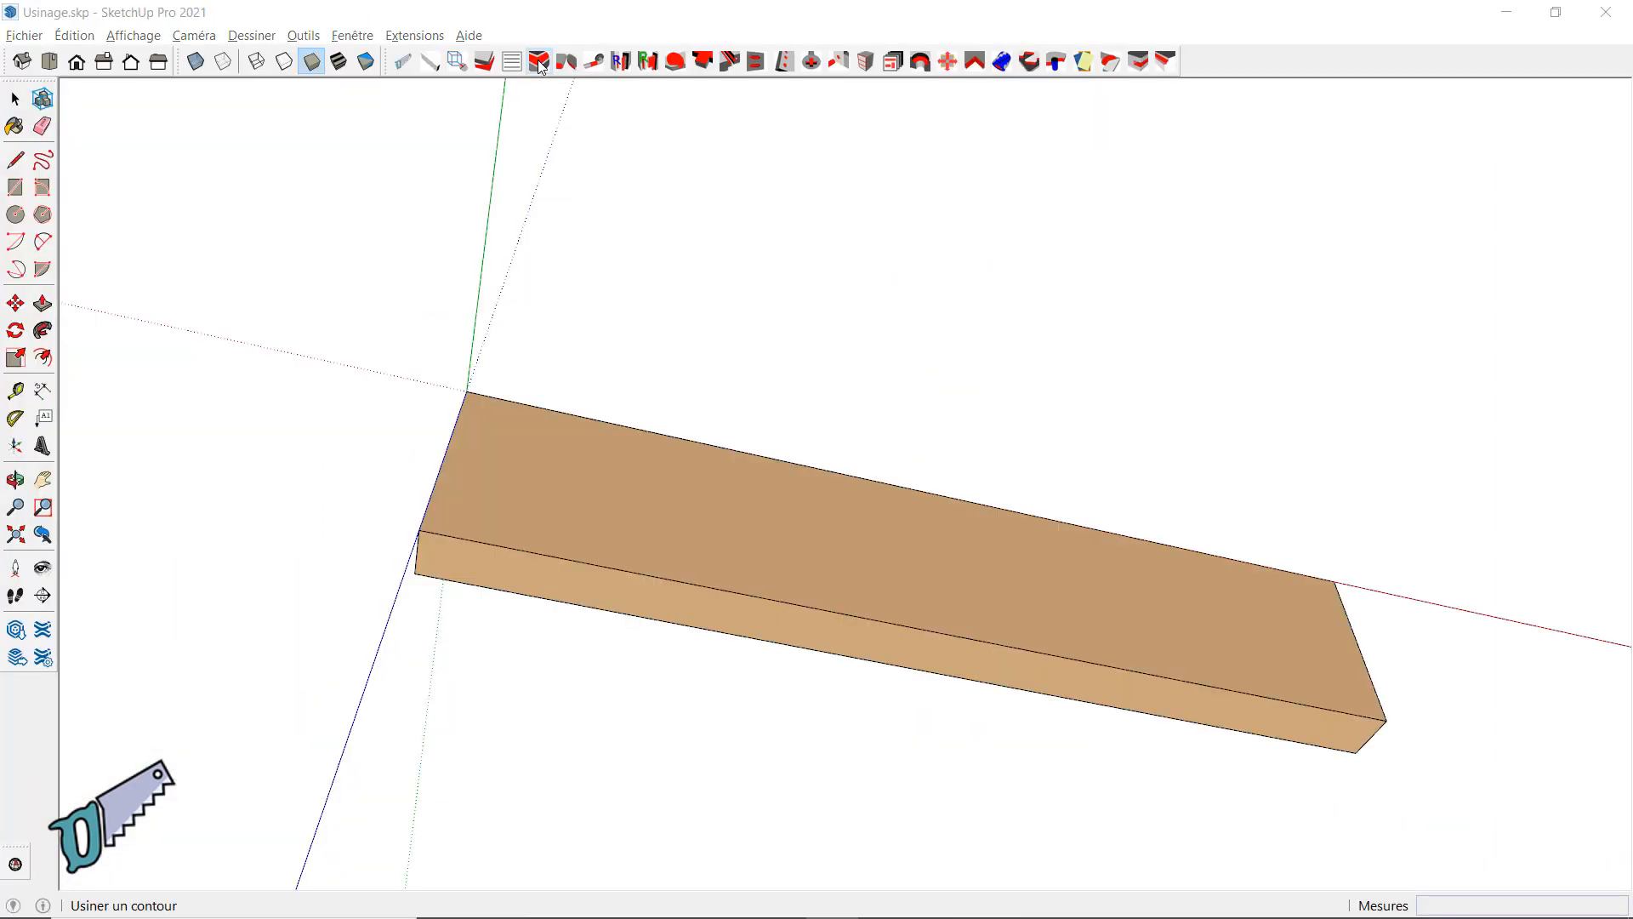
Step: Run contour machining along the board's long front edge with the Ch45_50 profile and Usinage set to Par_le_bas
click(539, 66)
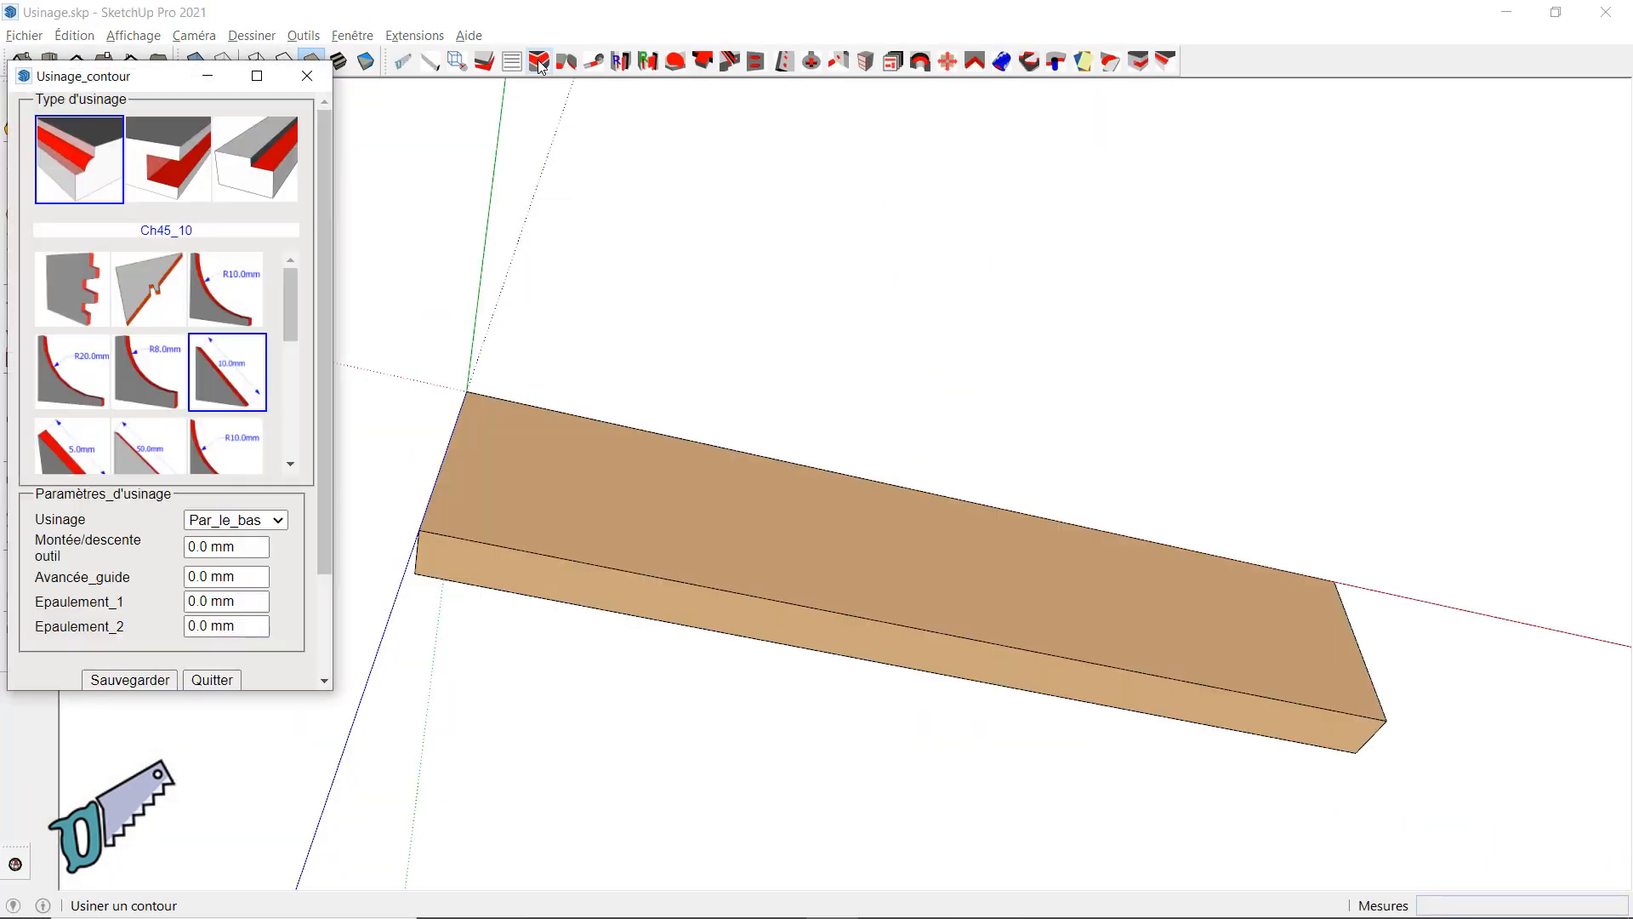
scroll(224, 334, down, 2)
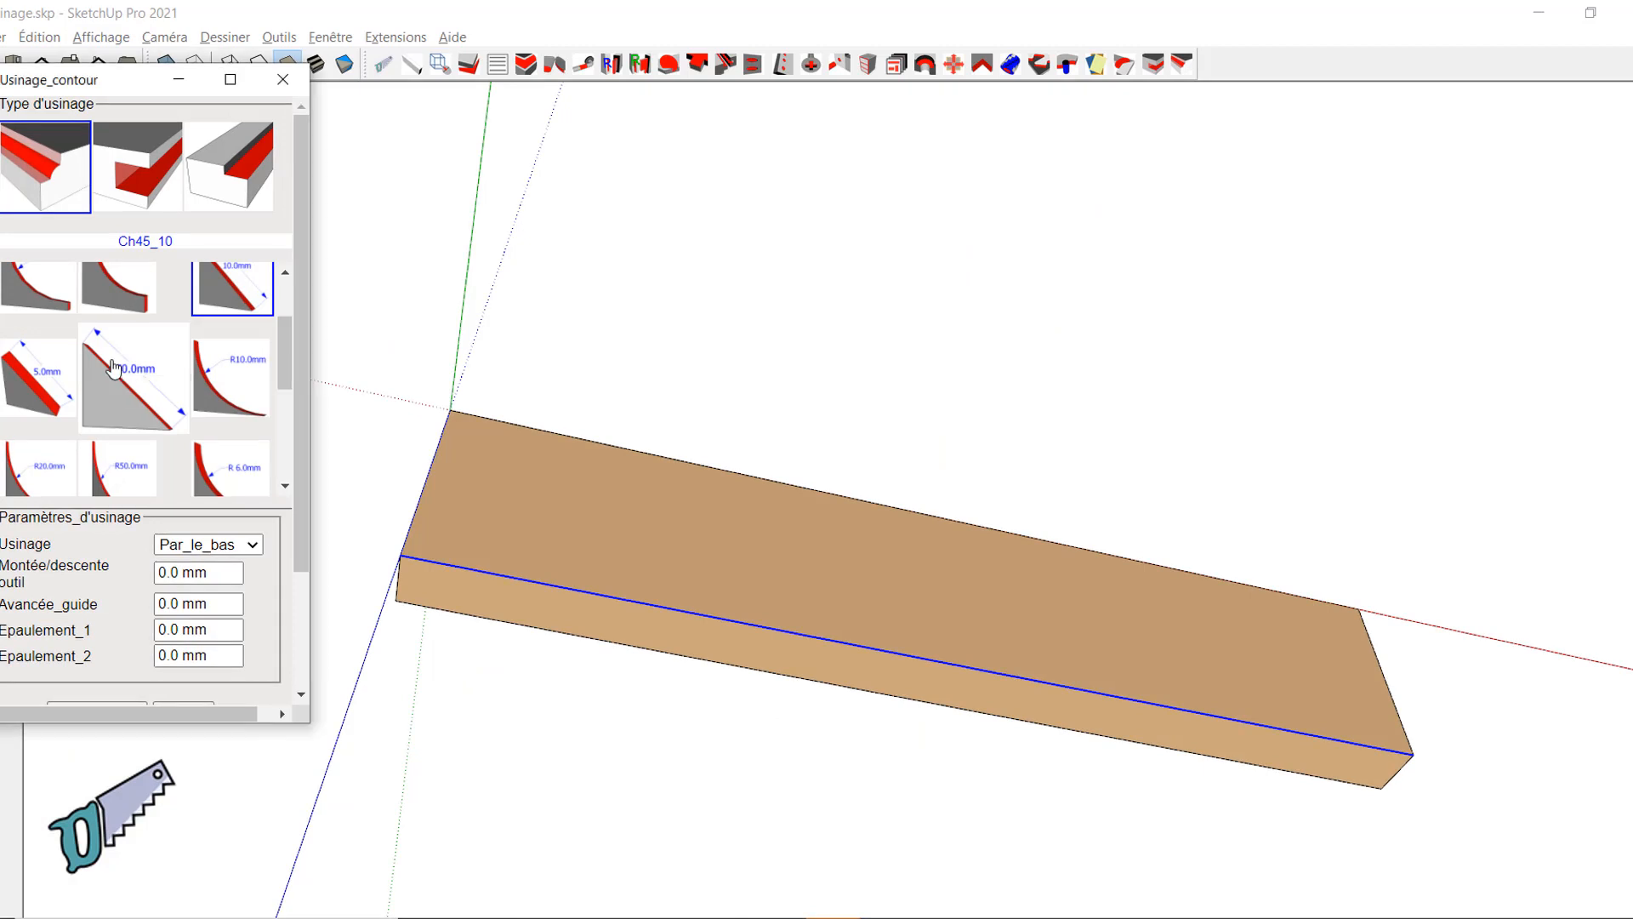
click(319, 719)
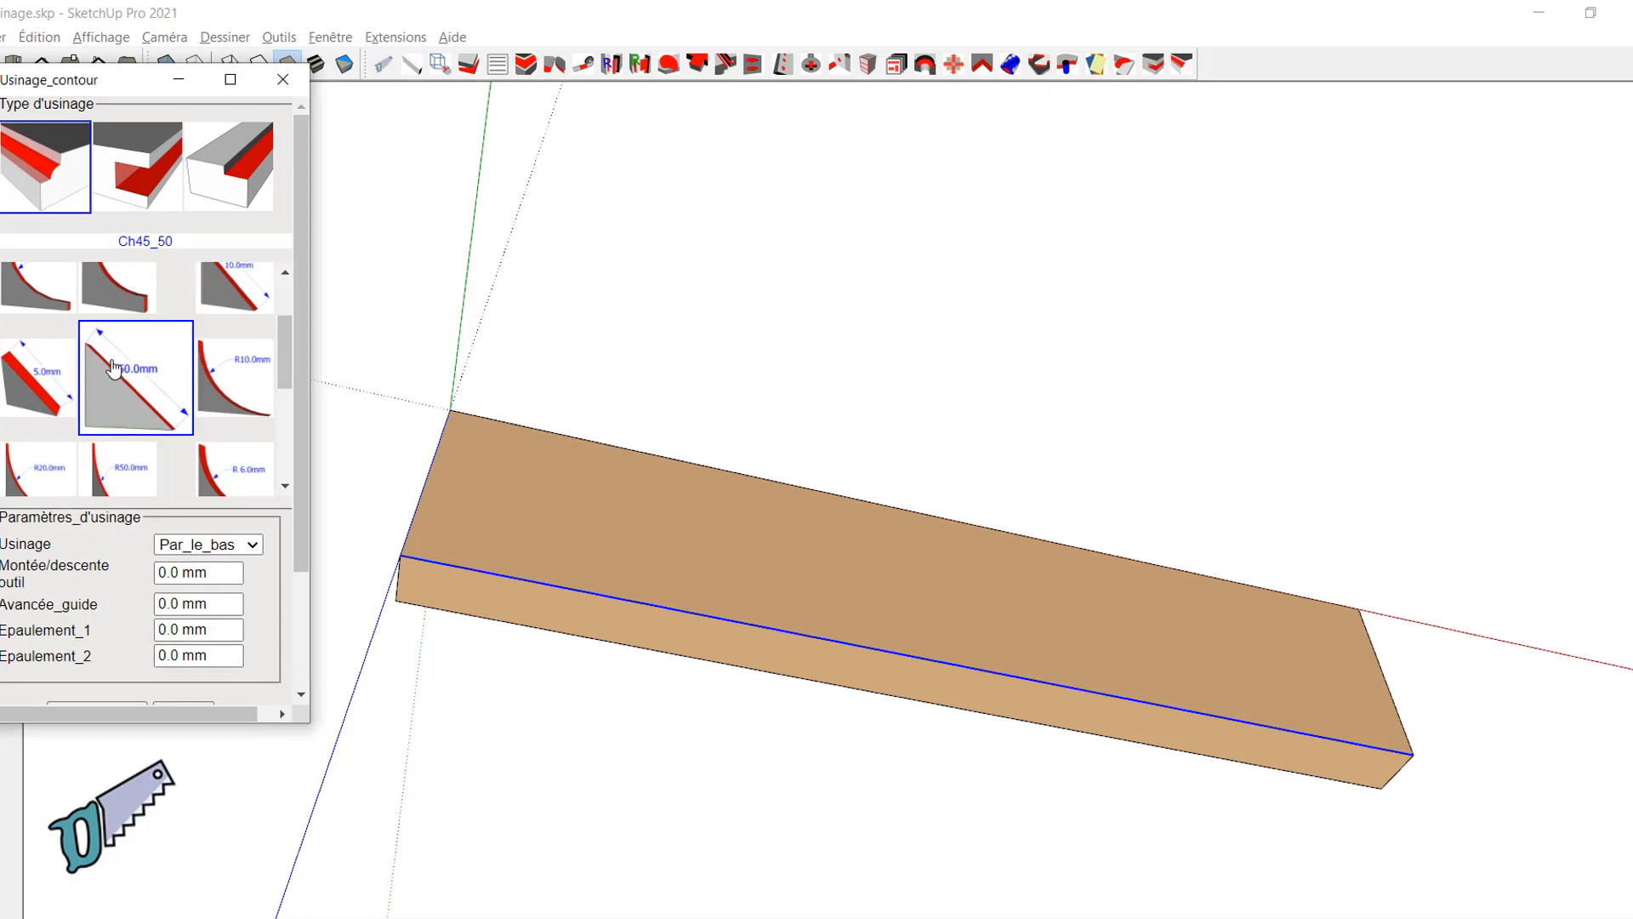
click(626, 590)
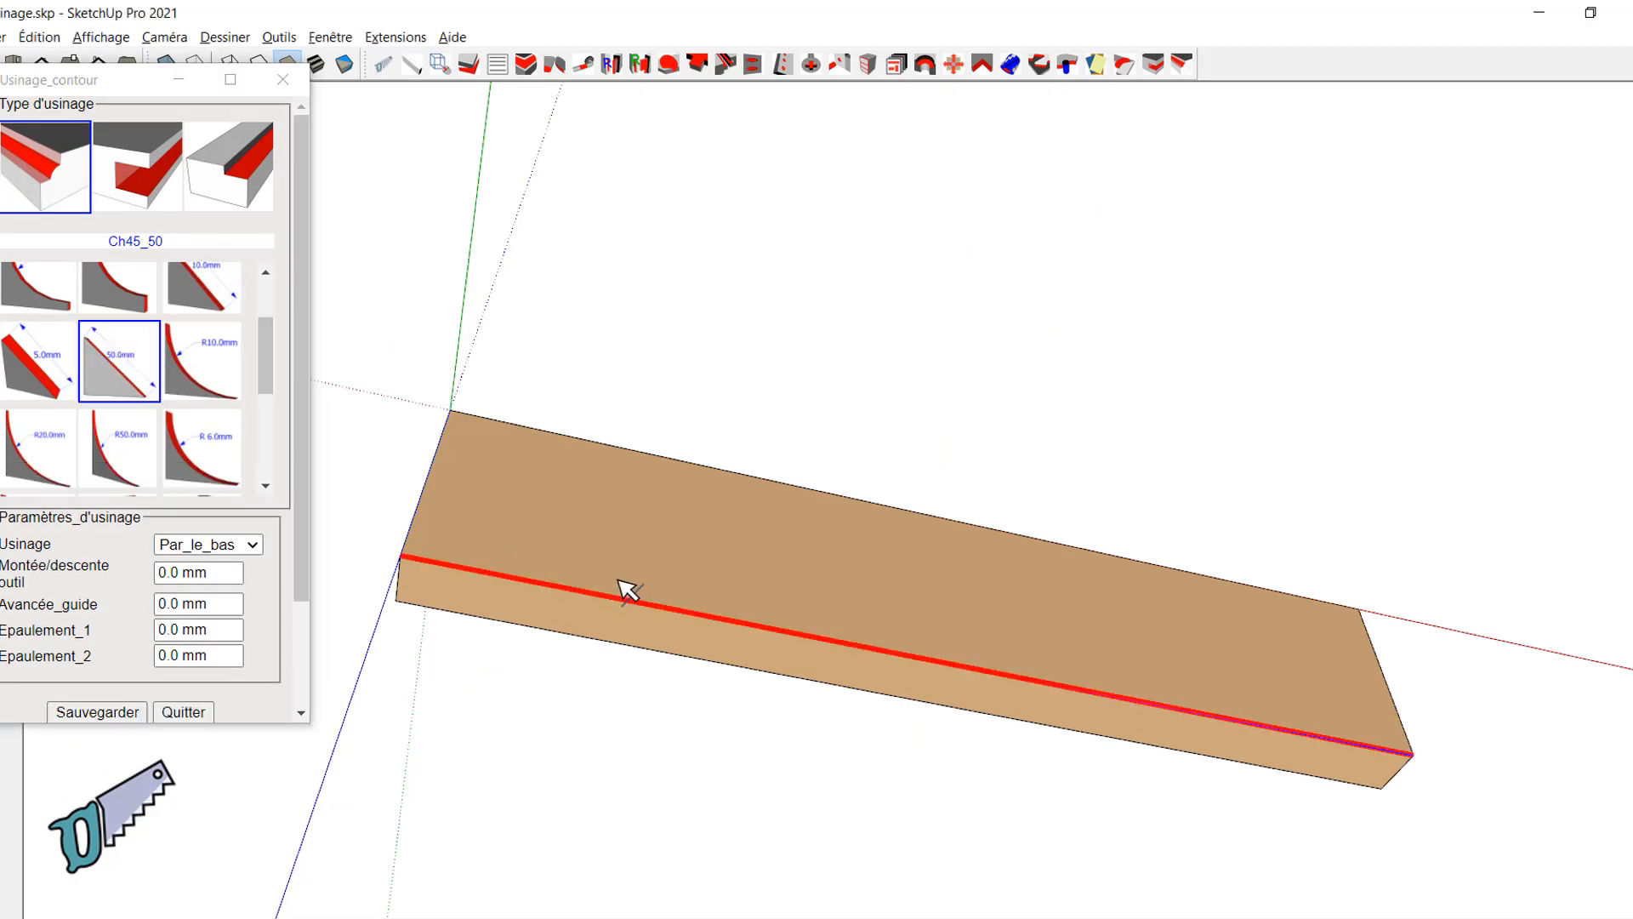
right_click(619, 579)
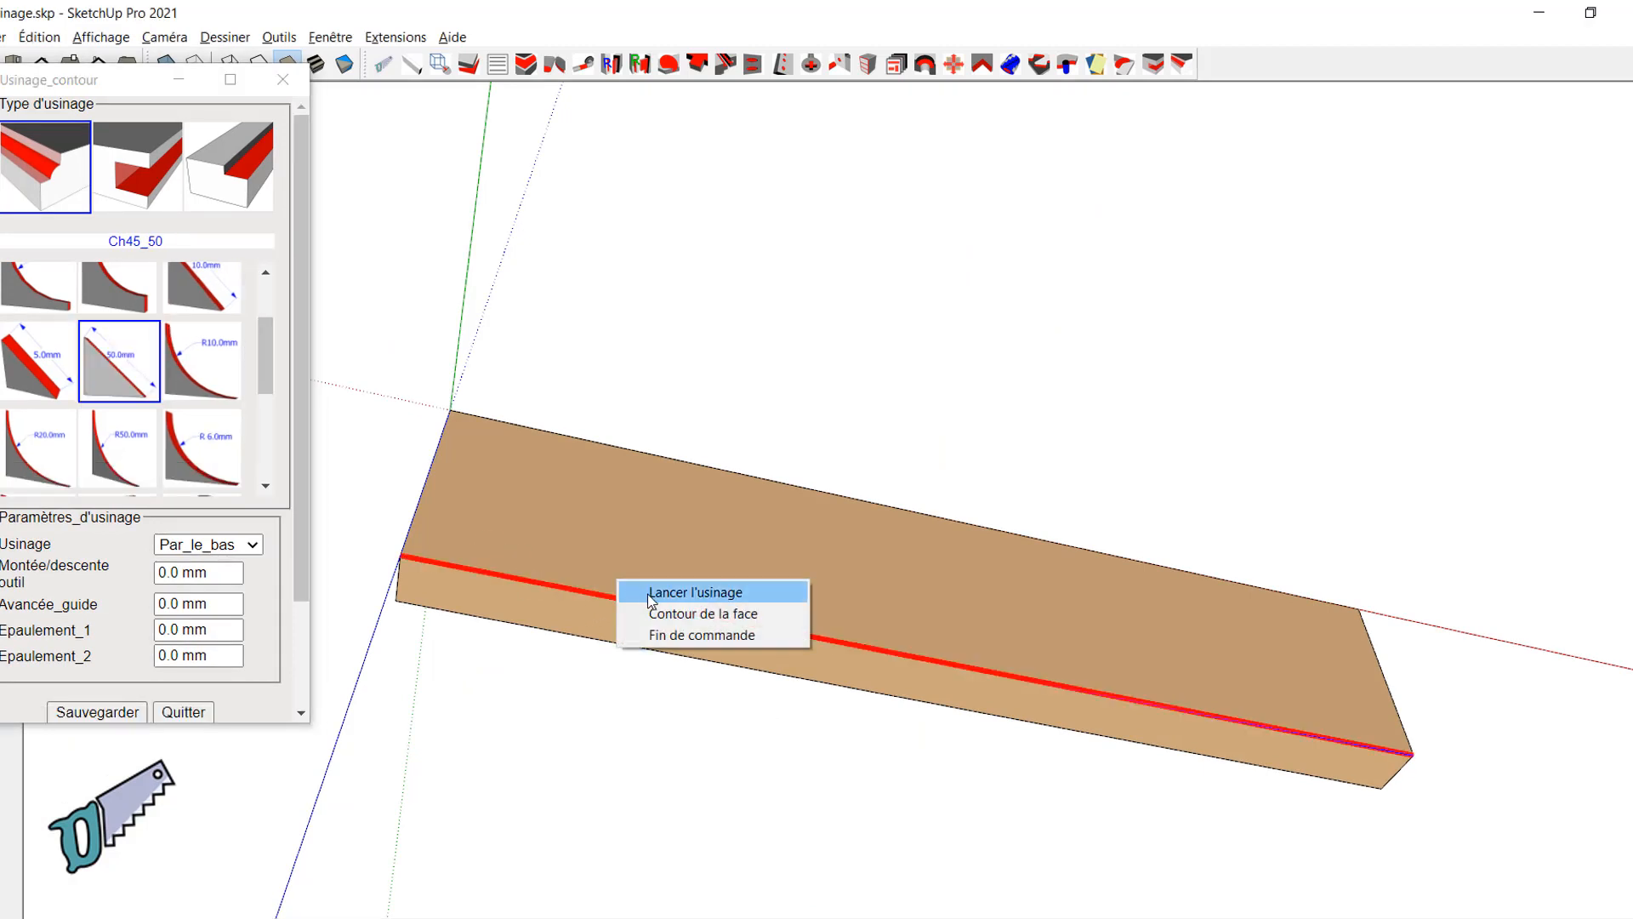
click(650, 593)
Step: Measure the slanted cutting edge of the triangular cutter at the board's end
middle_drag(627, 484, 572, 726)
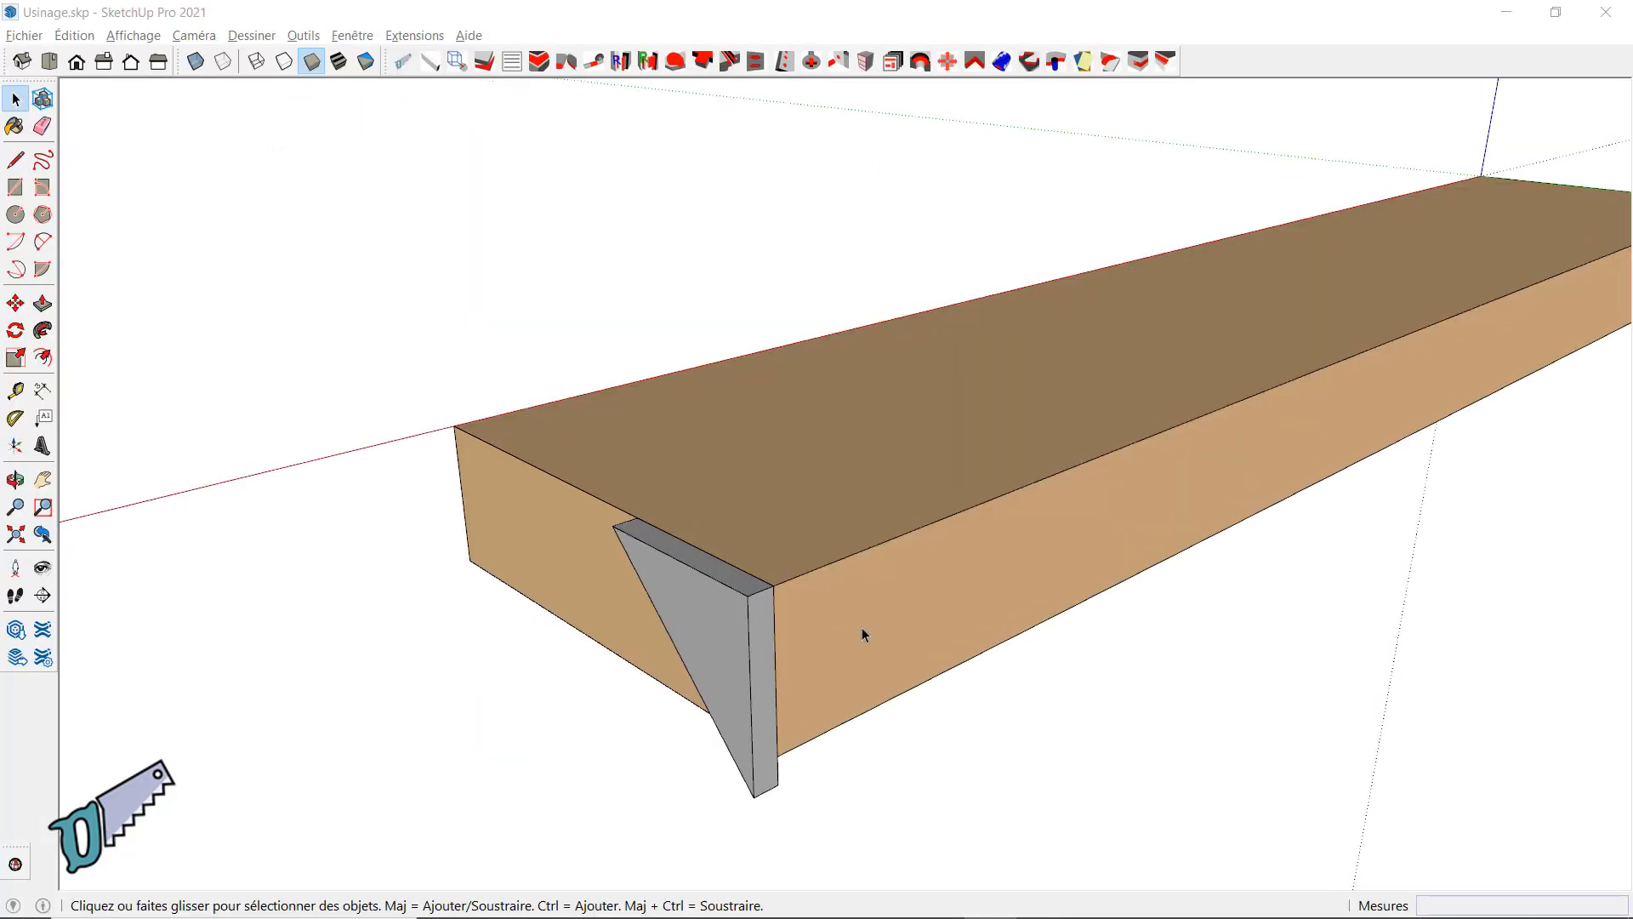
mouse_move(864, 634)
middle_down()
mouse_move(857, 609)
mouse_move(897, 539)
mouse_move(1196, 518)
mouse_move(1341, 528)
mouse_move(1170, 562)
mouse_move(1284, 493)
middle_up()
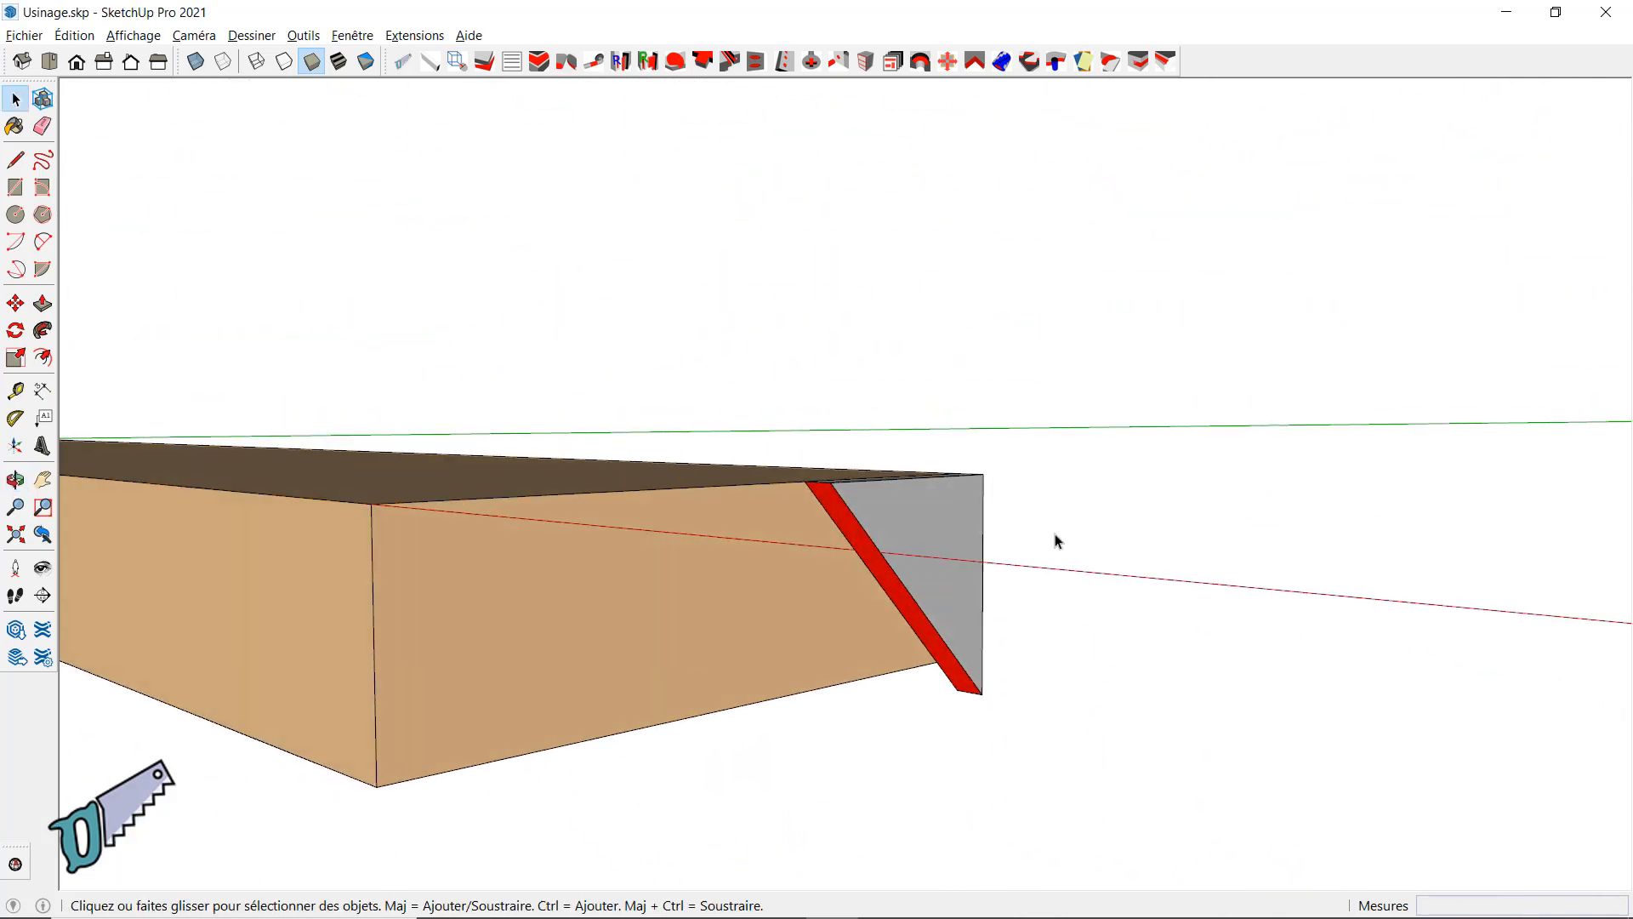
key(t)
click(830, 482)
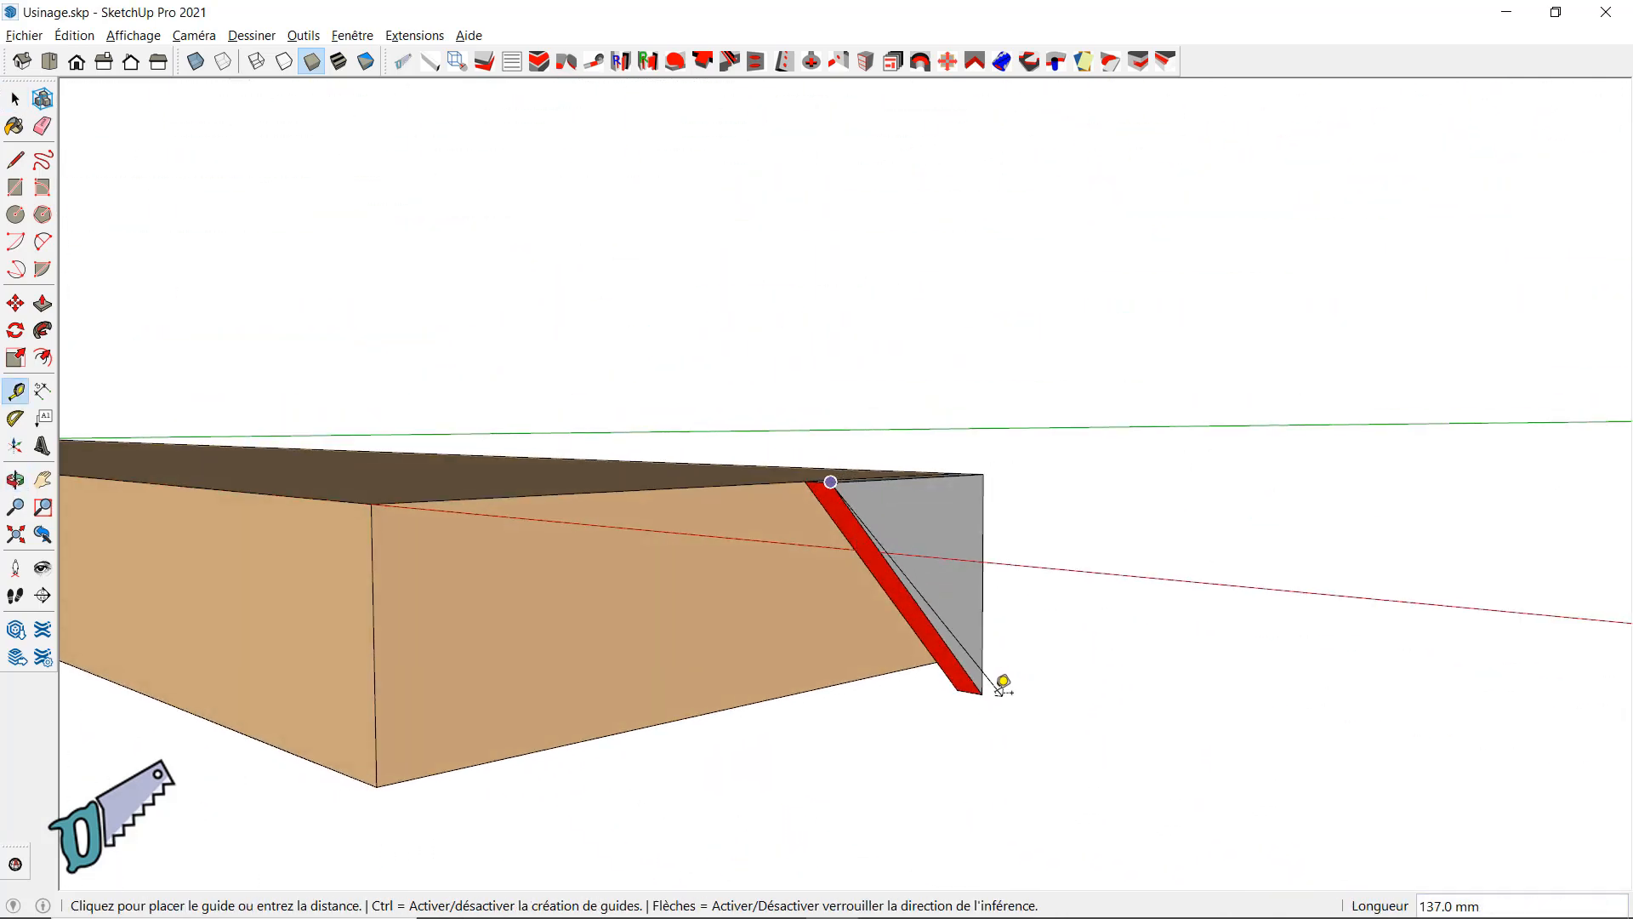
key(space)
Step: Try to slide the triangular cutter about 3 mm along the board's long edge, into the board
middle_drag(1010, 685, 951, 510)
click(916, 503)
scroll(916, 504, up, 3)
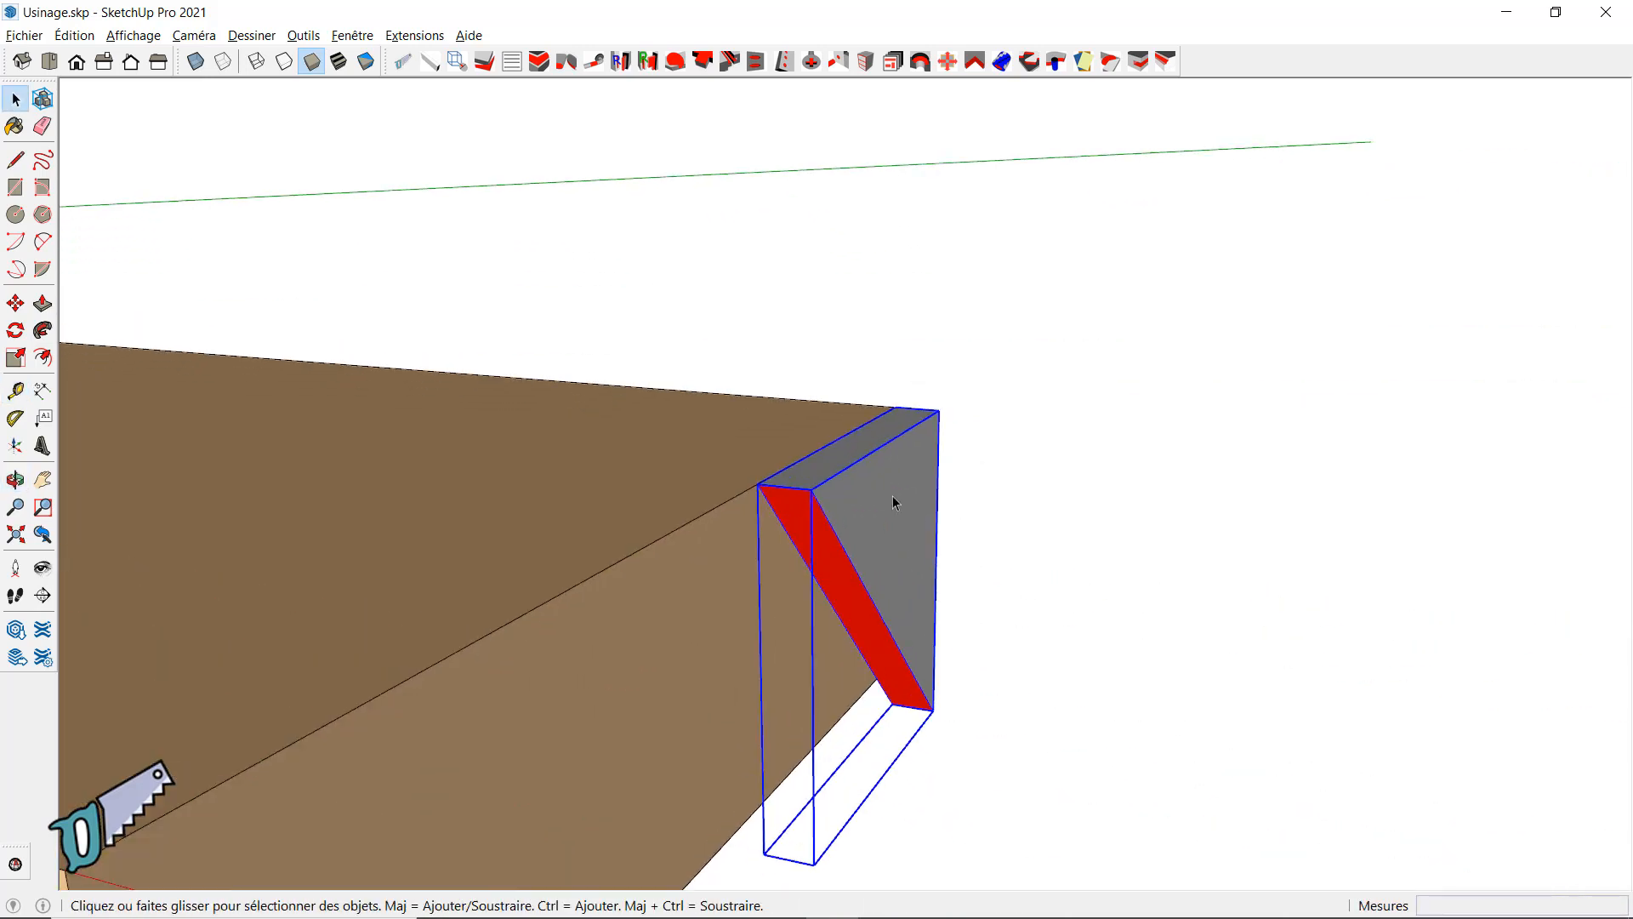
key(m)
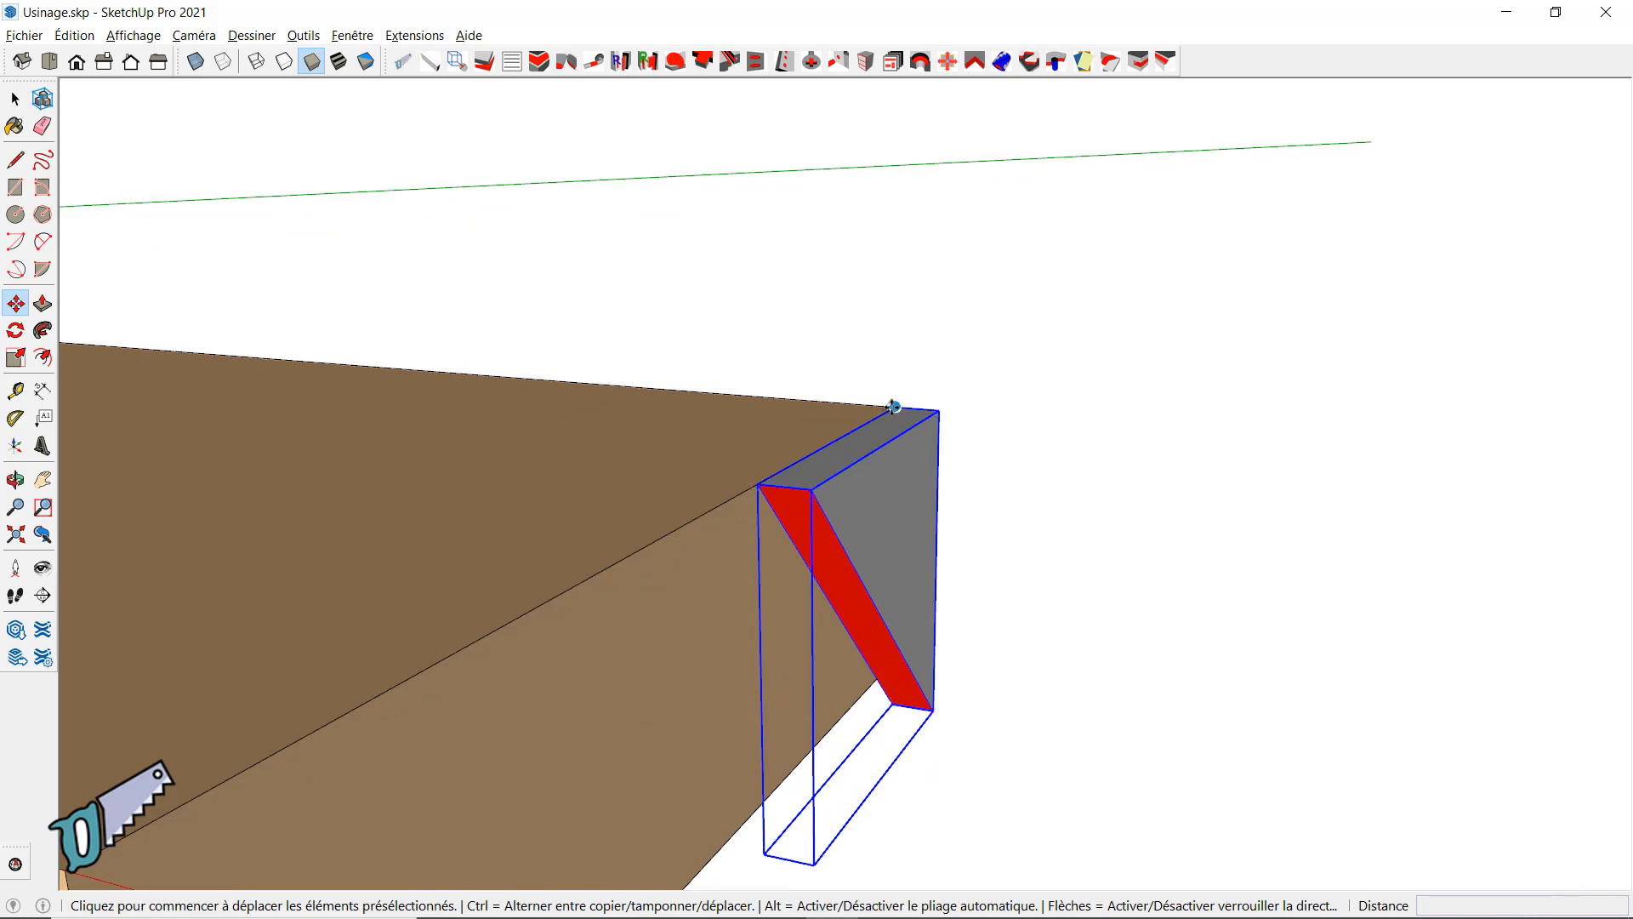
click(889, 409)
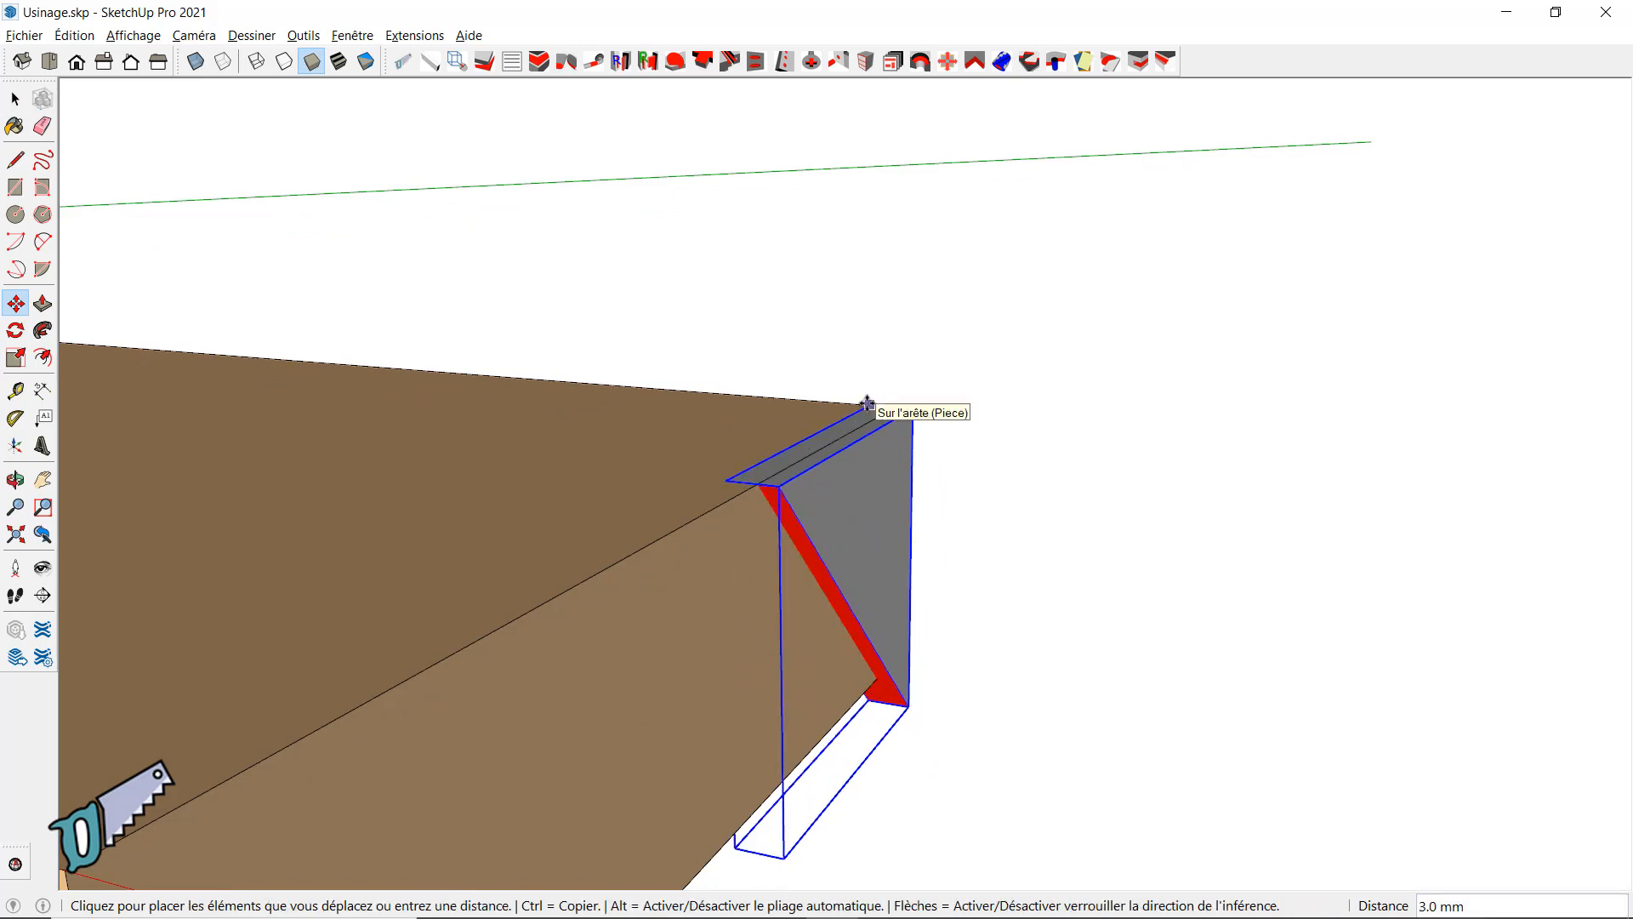
middle_drag(868, 407, 560, 593)
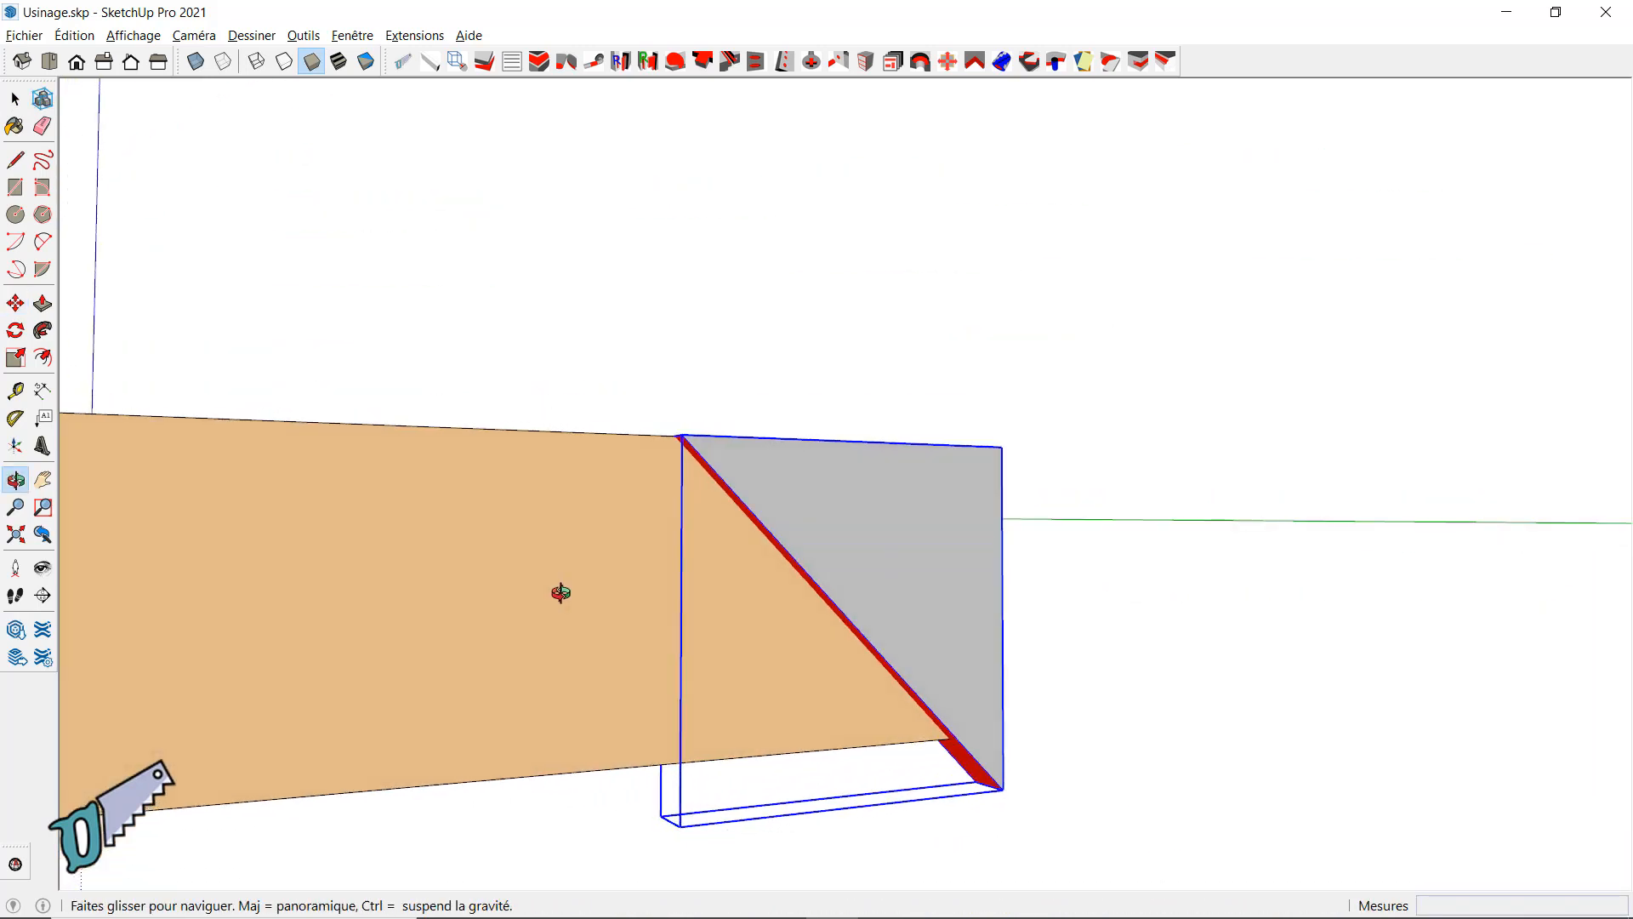
scroll(561, 593, up, 1)
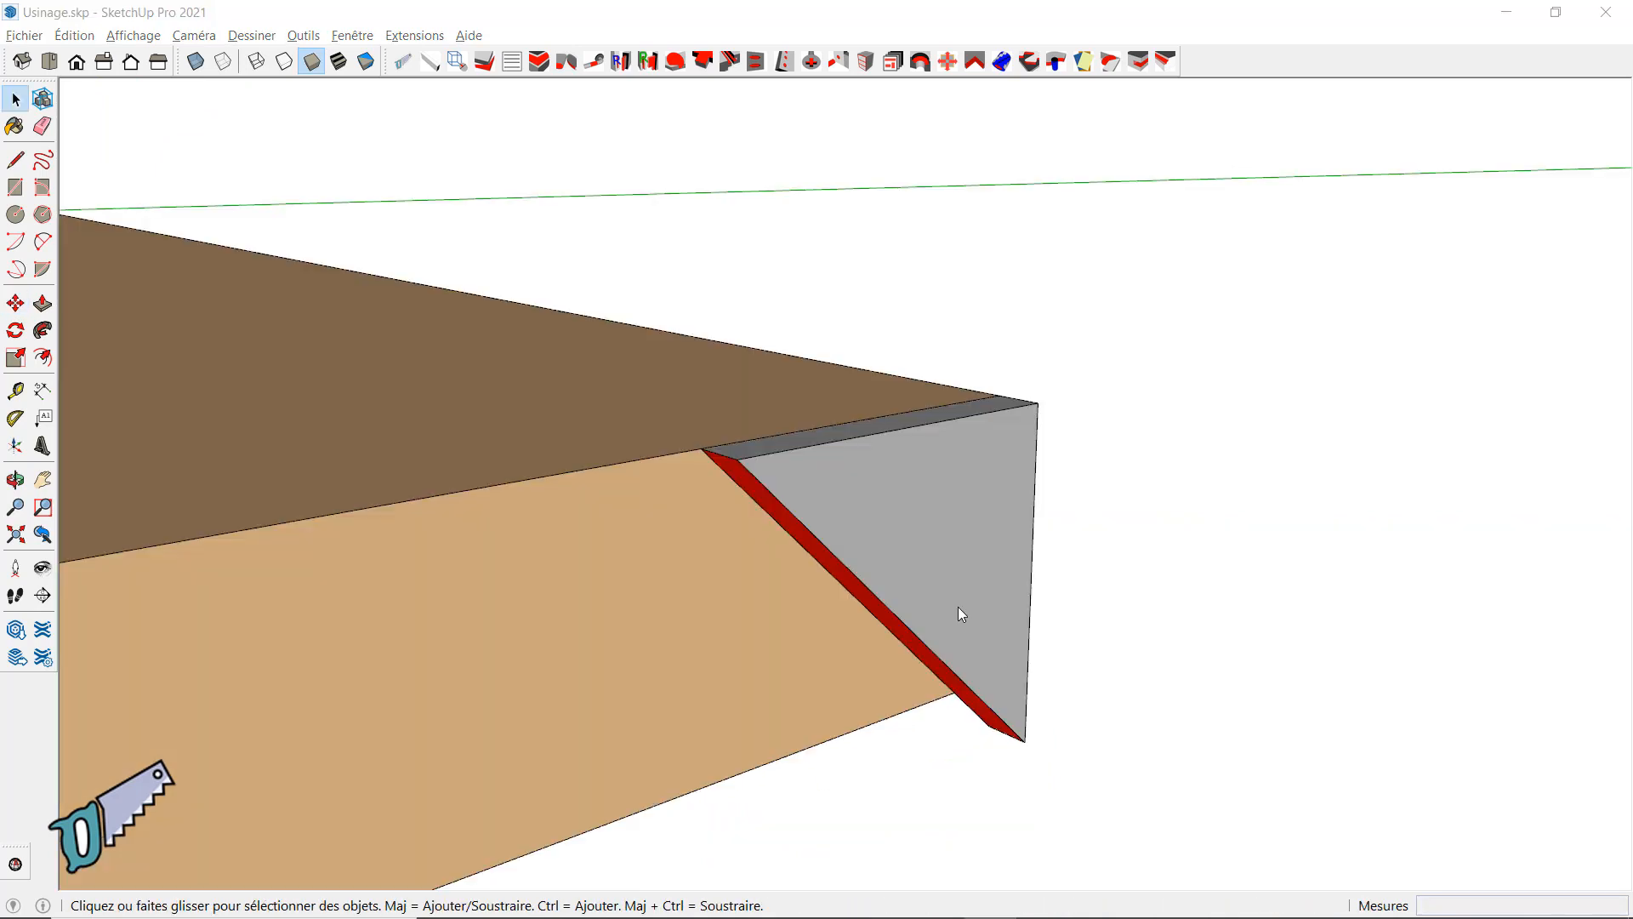
Step: Try to raise the triangular cutter vertically by about 4.5 mm from its upper outer corner
click(958, 606)
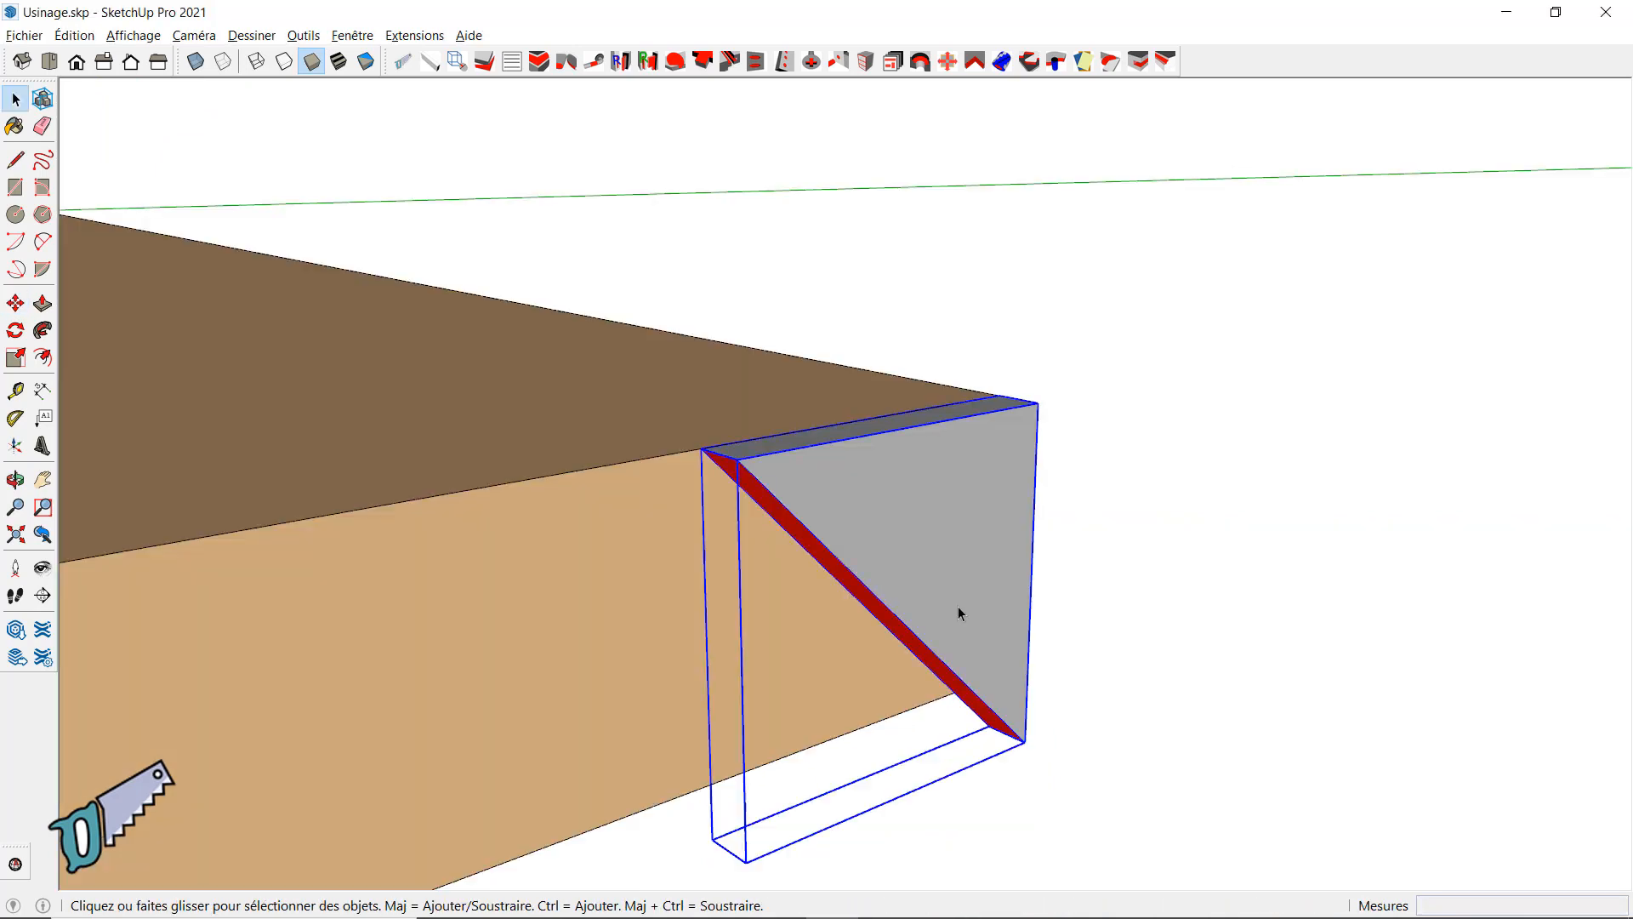
key(m)
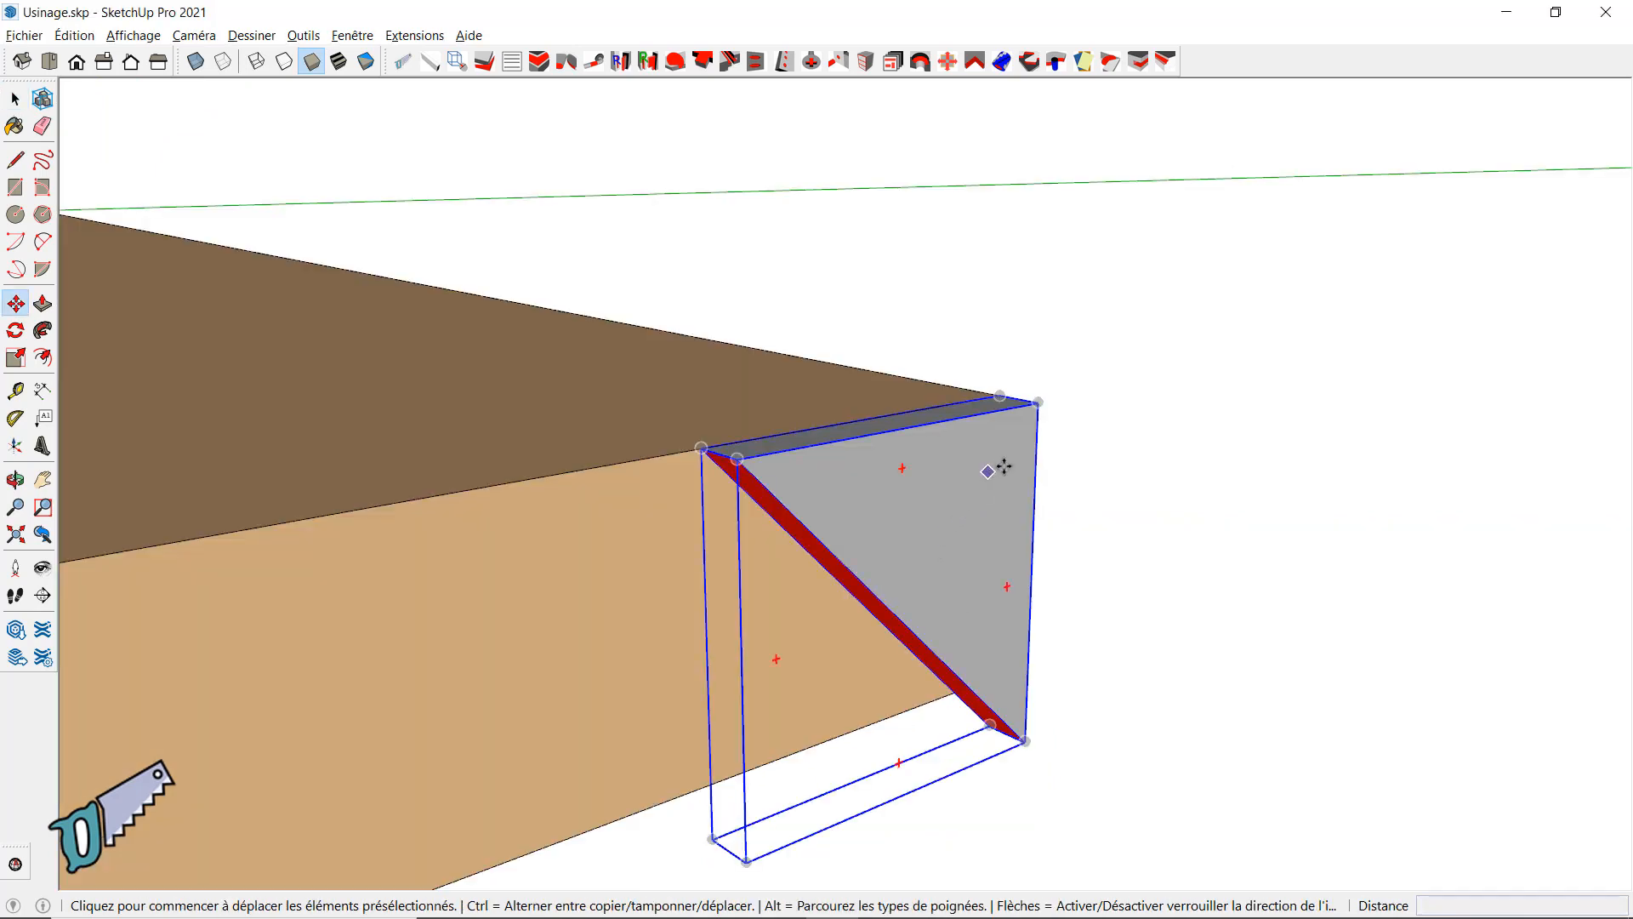
click(1038, 403)
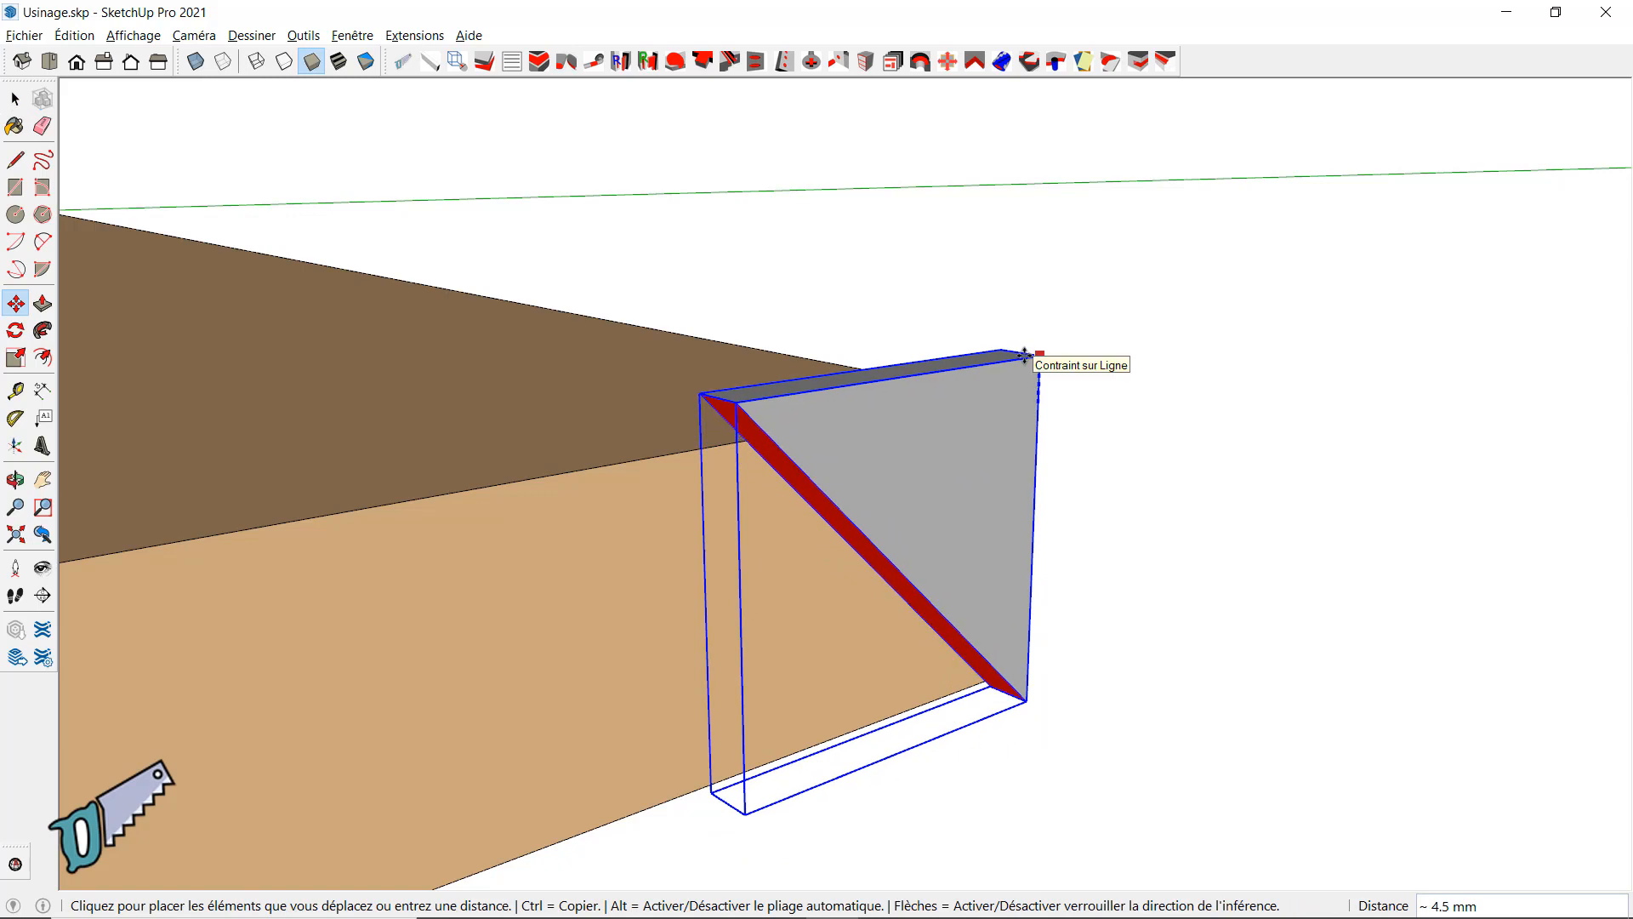
key(space)
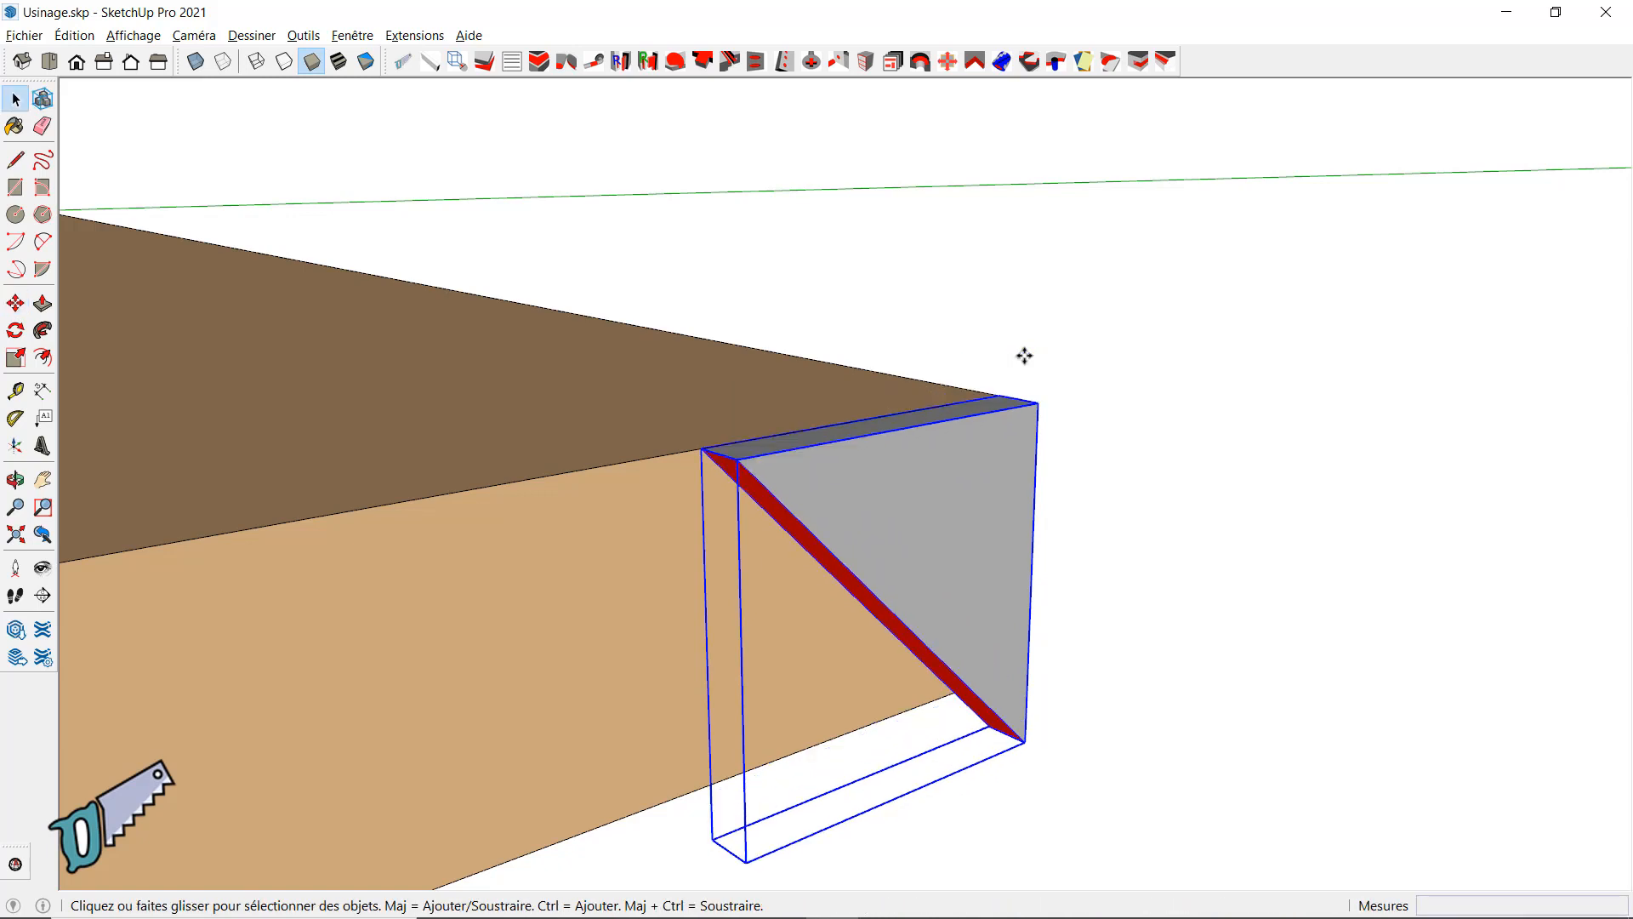
key(m)
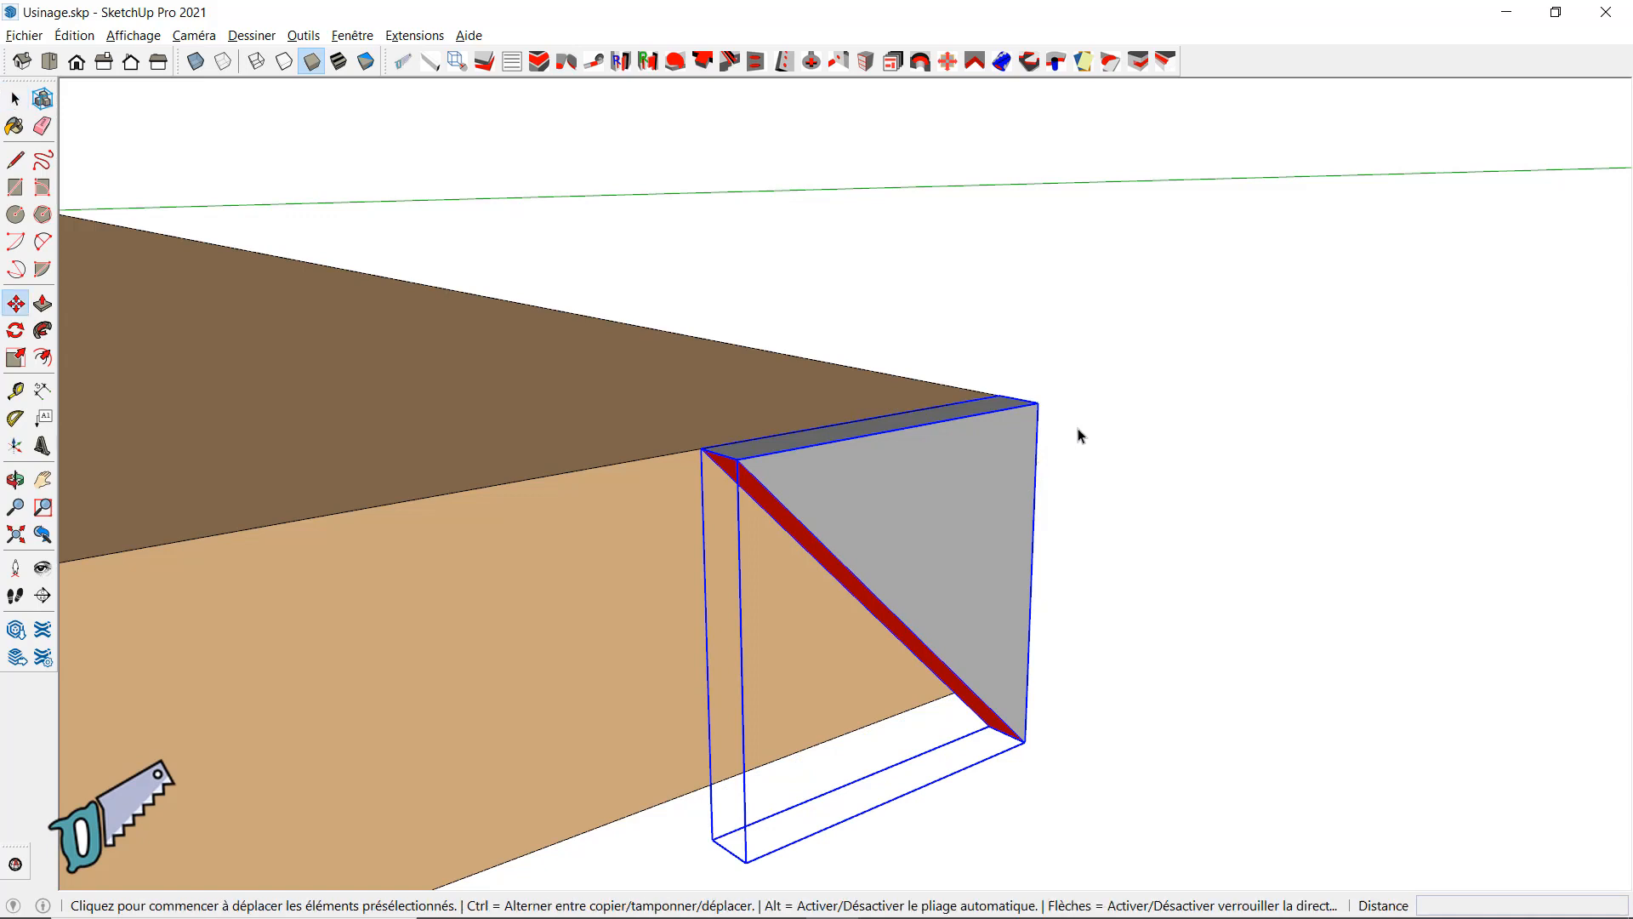
click(1044, 406)
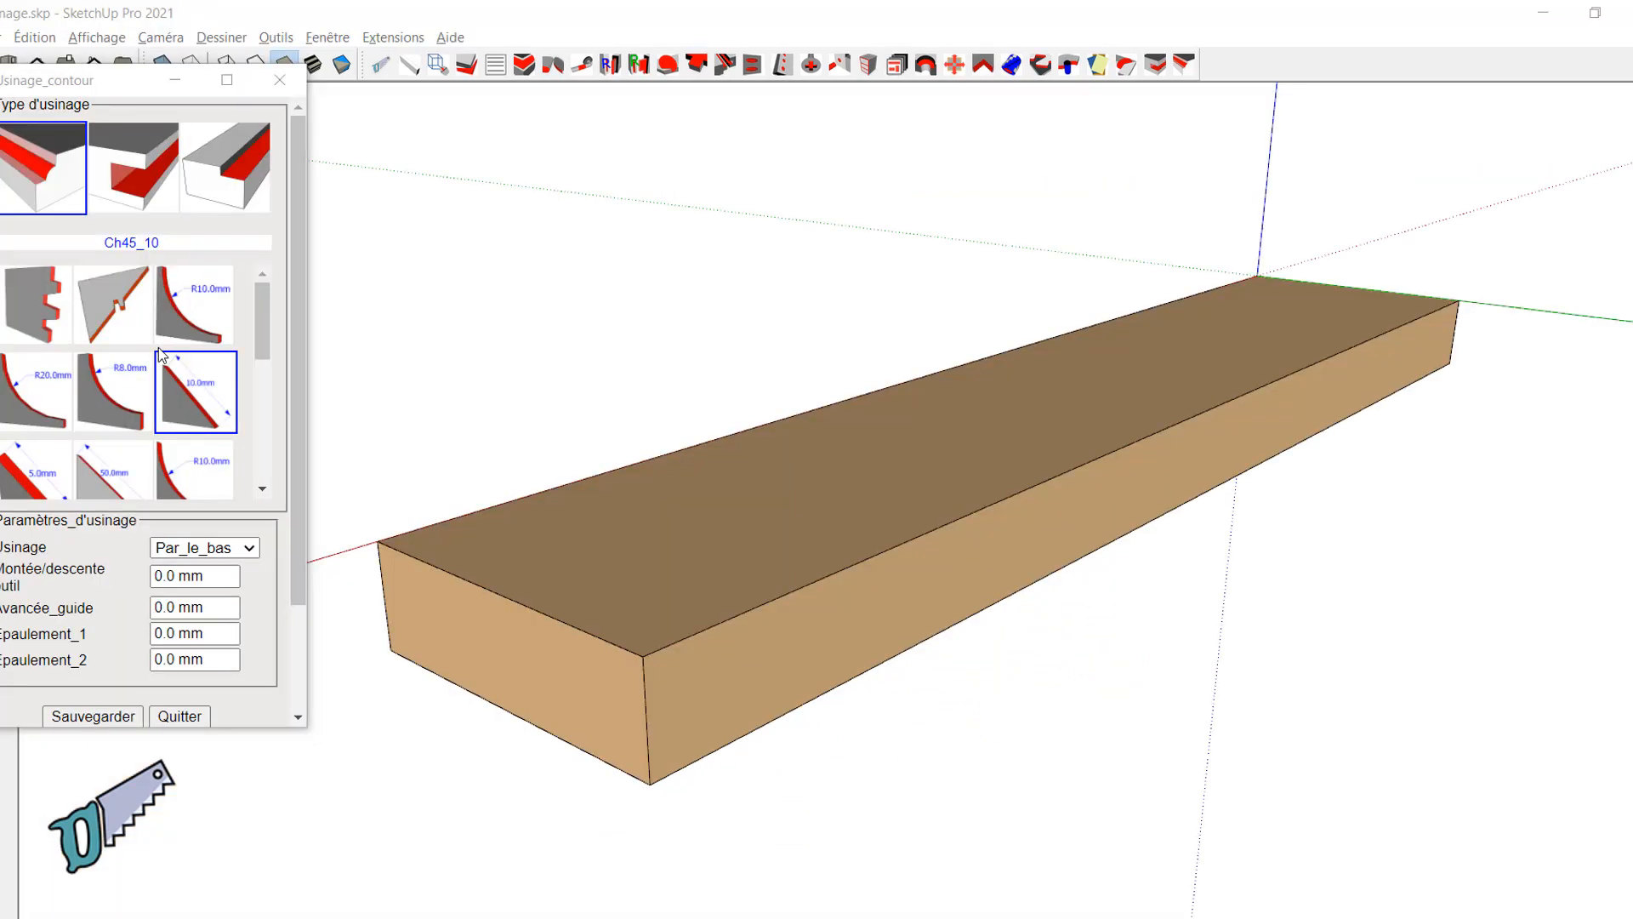
Step: Machine the board's long front edge with the Ch45_50 profile, Usinage Par_le_bas and Montée/descente outil set to -20 mm
scroll(91, 285, down, 3)
scroll(103, 332, up, 3)
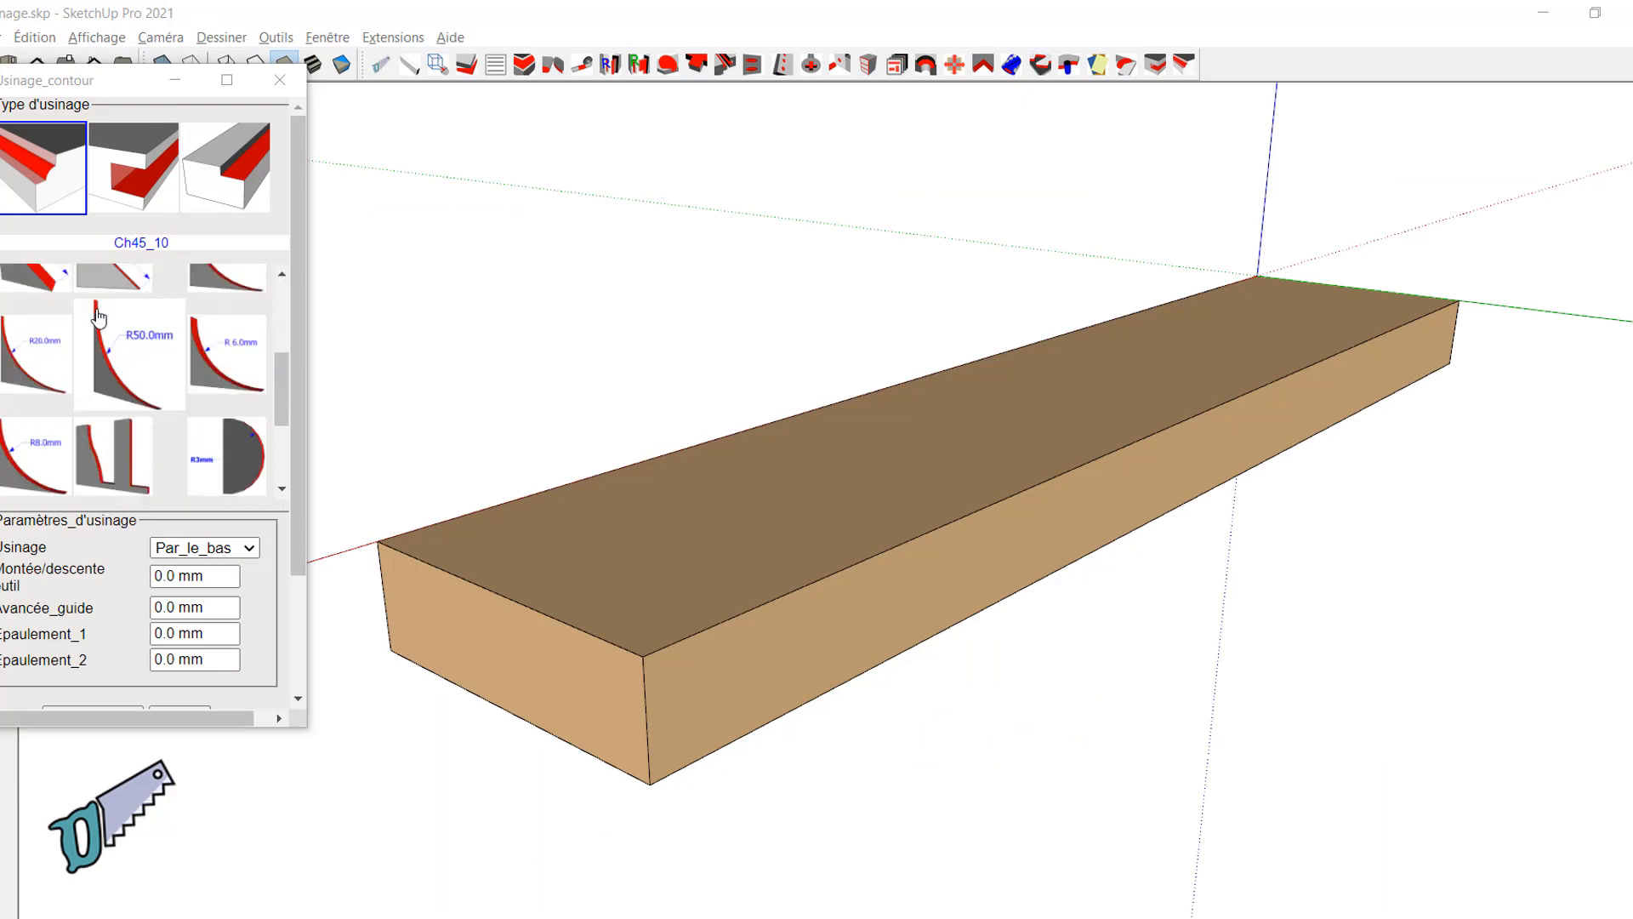
scroll(129, 427, down, 3)
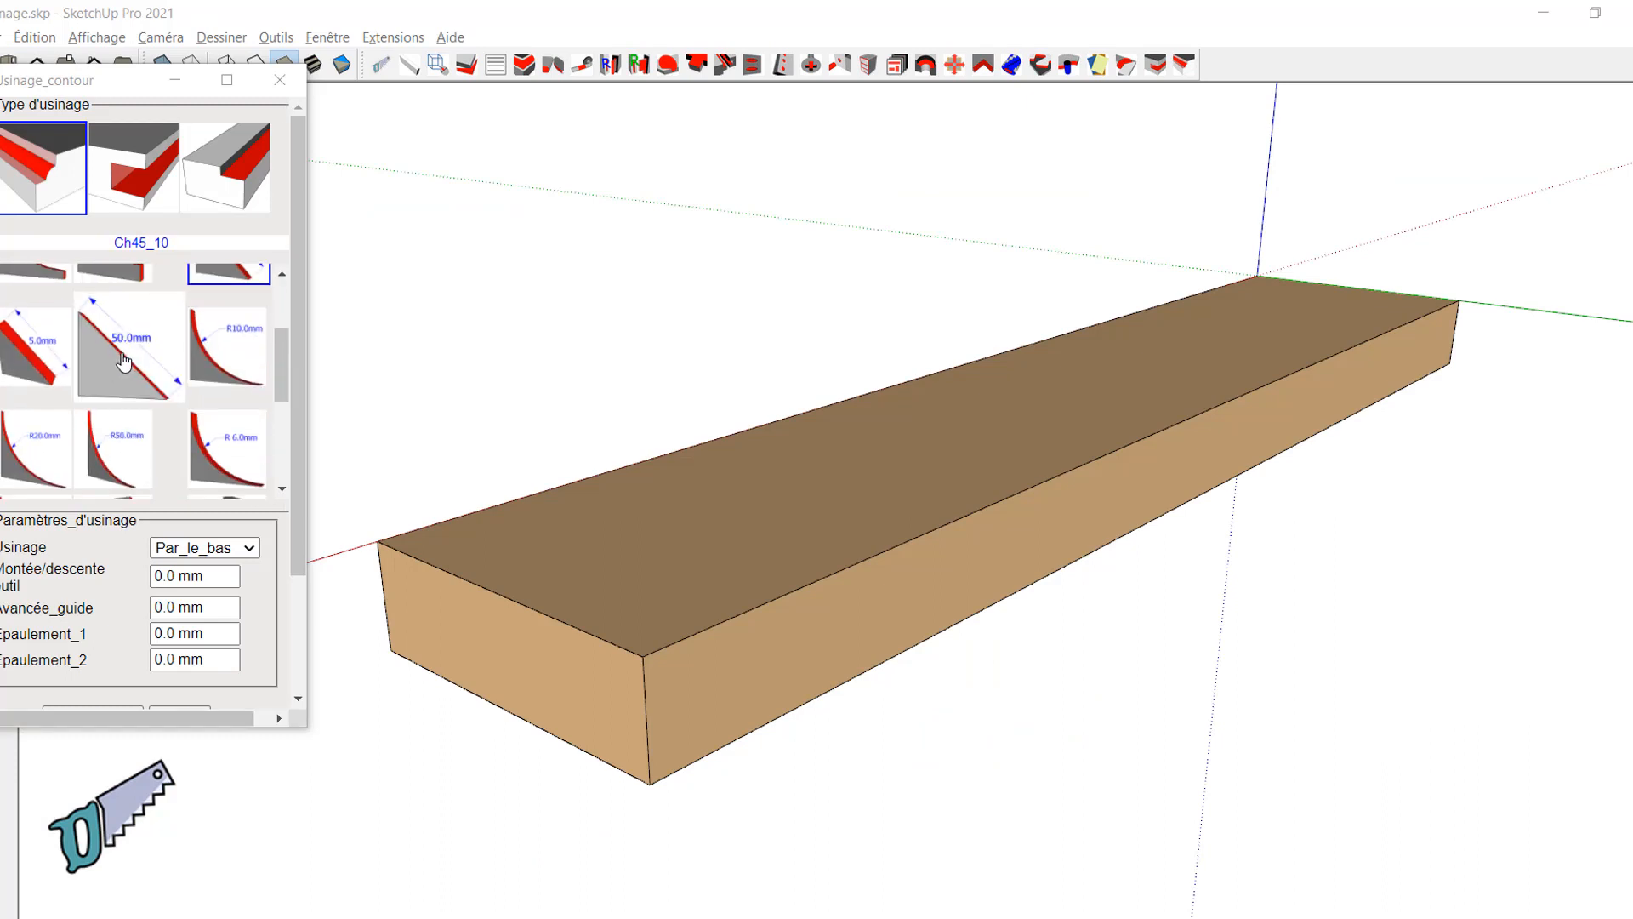
click(132, 347)
click(863, 551)
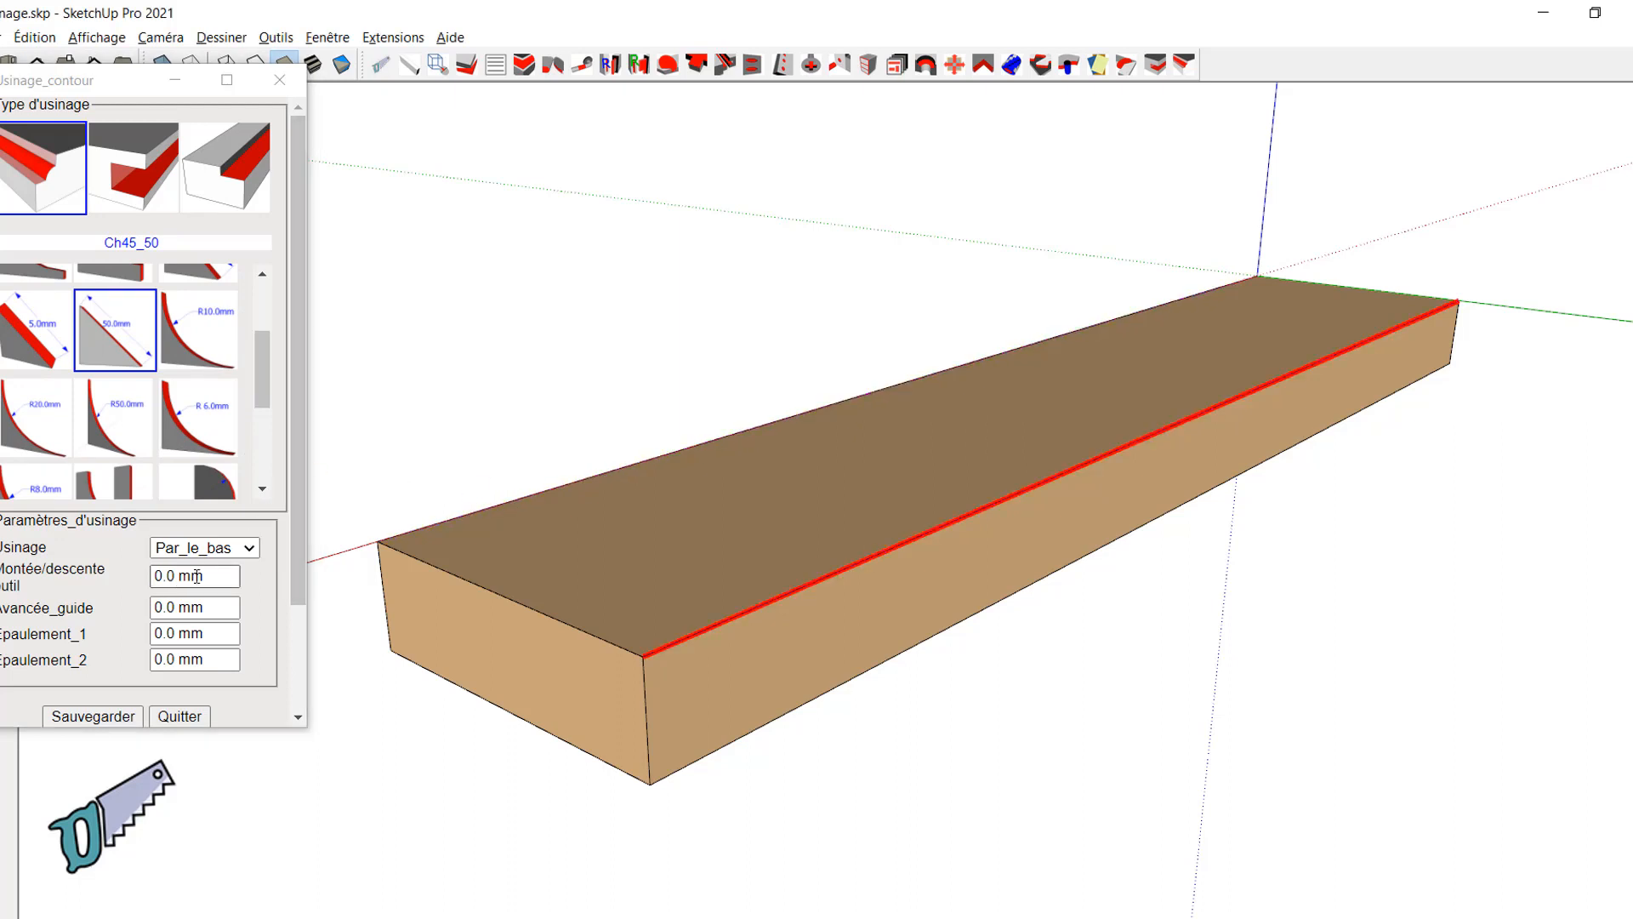
click(234, 582)
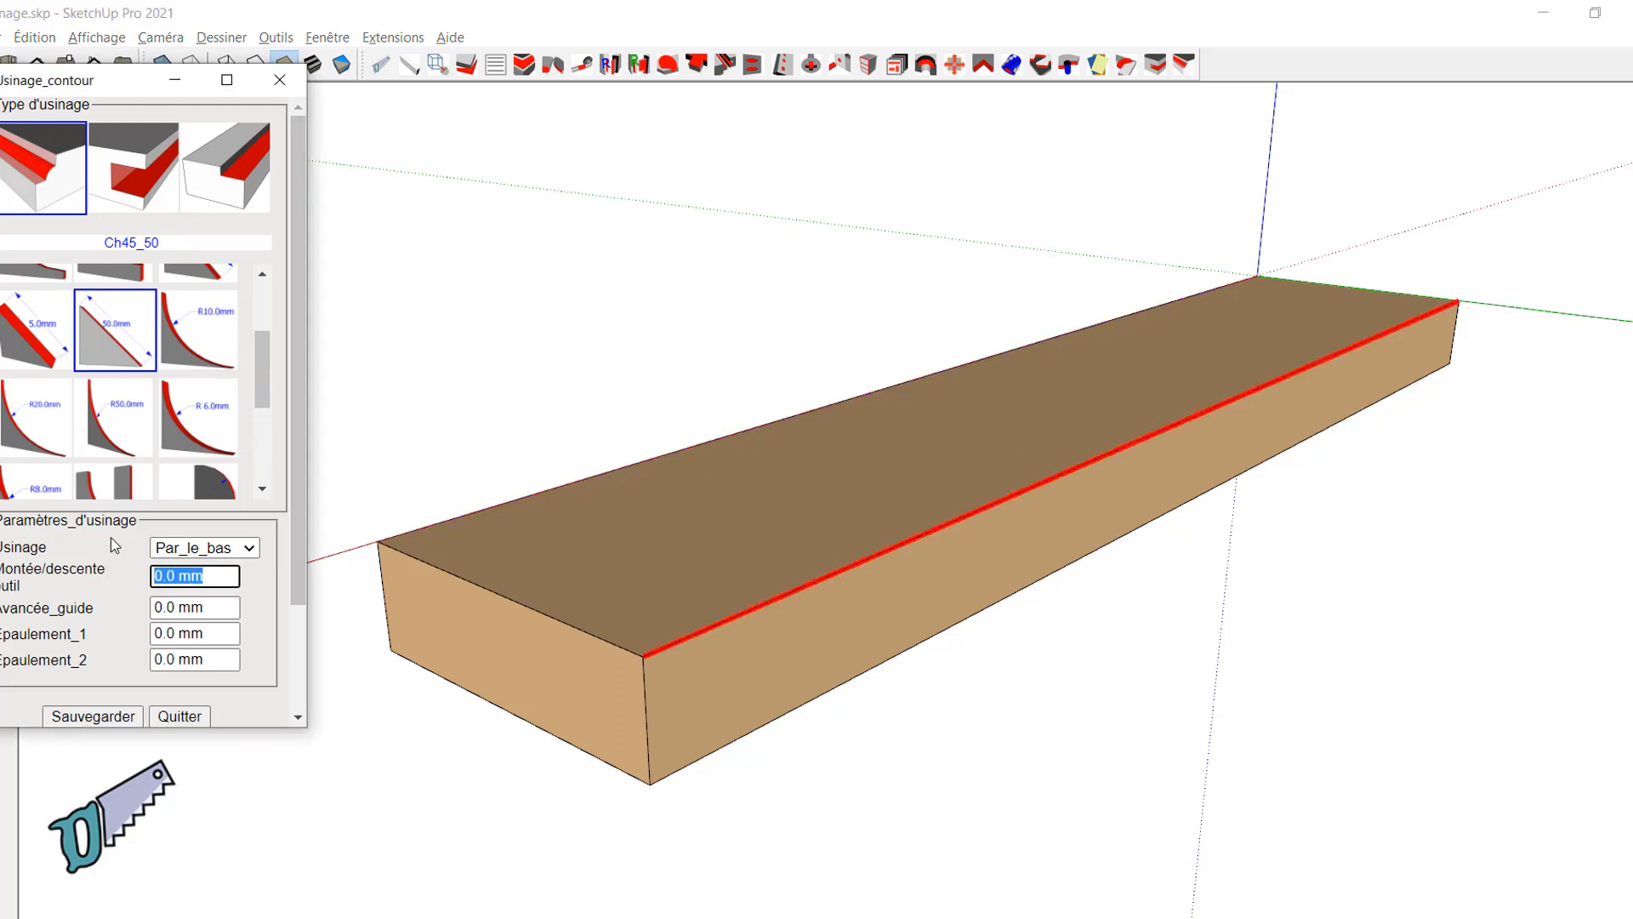
text(-20)
key(Tab)
right_click(725, 590)
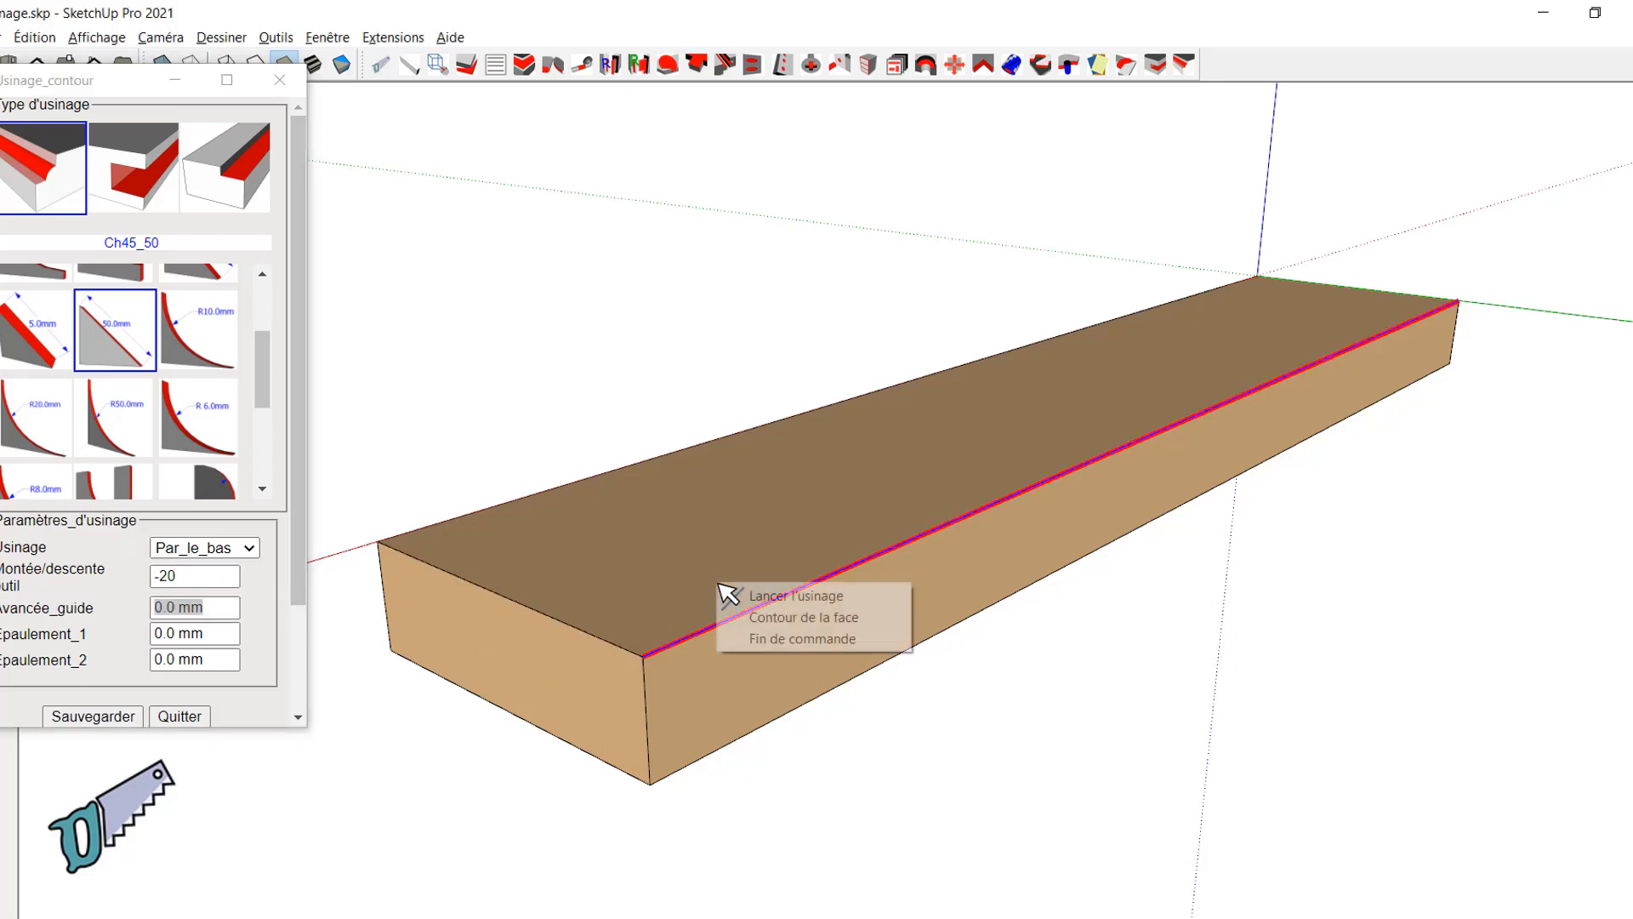
click(778, 596)
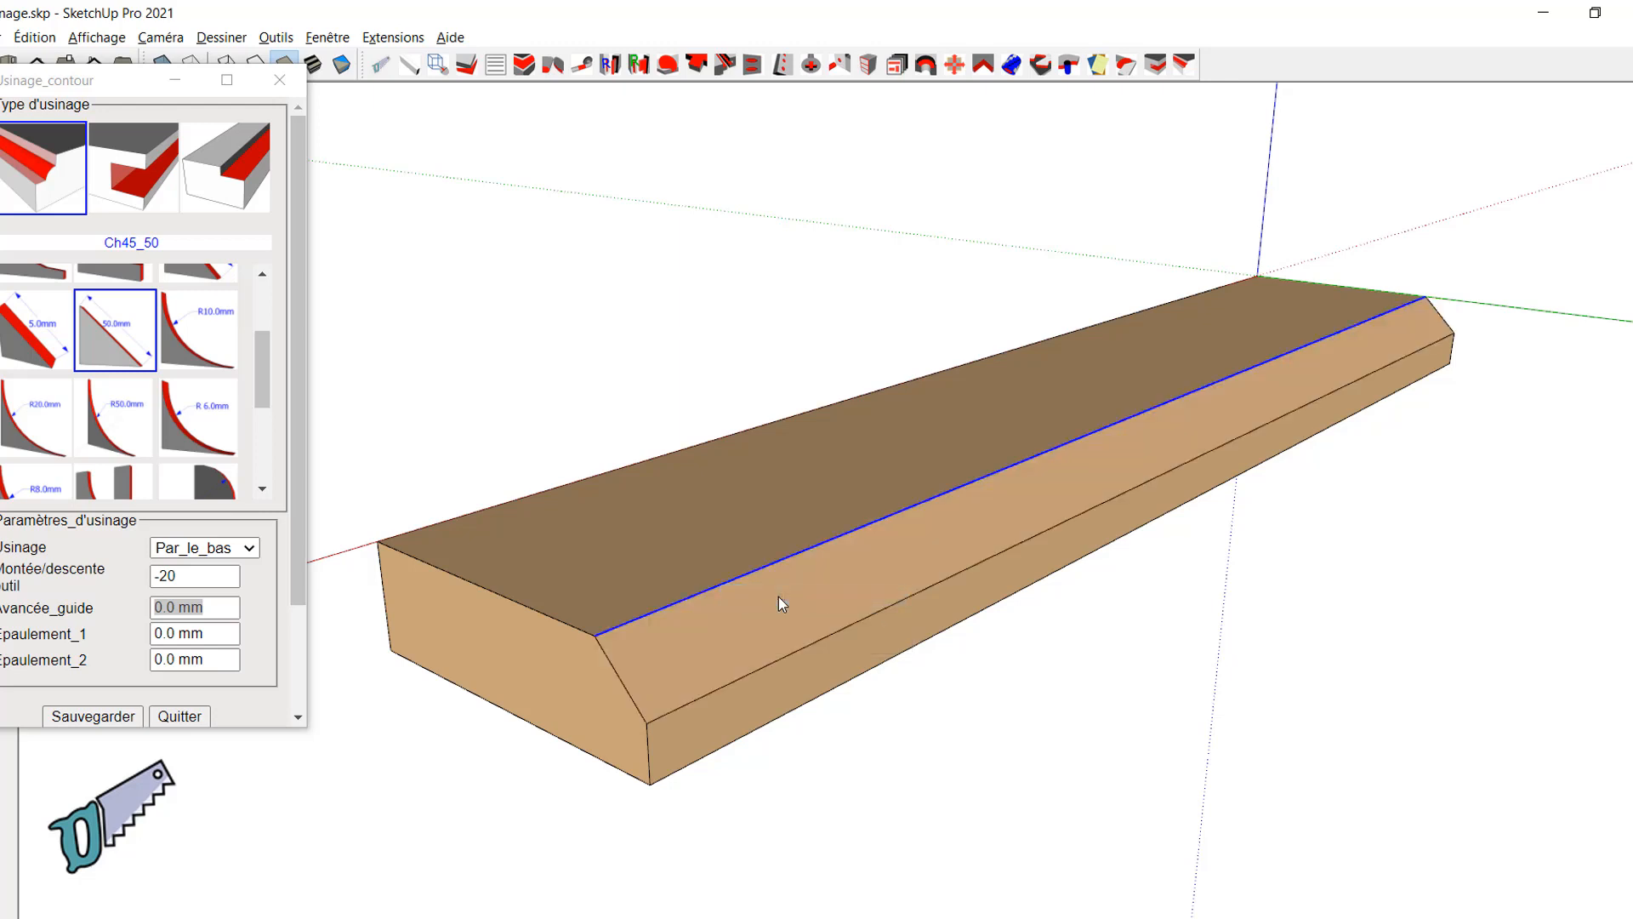
Step: Undo and redo the edge machining with Montée/descente outil set to 10 mm
drag(191, 585, 162, 585)
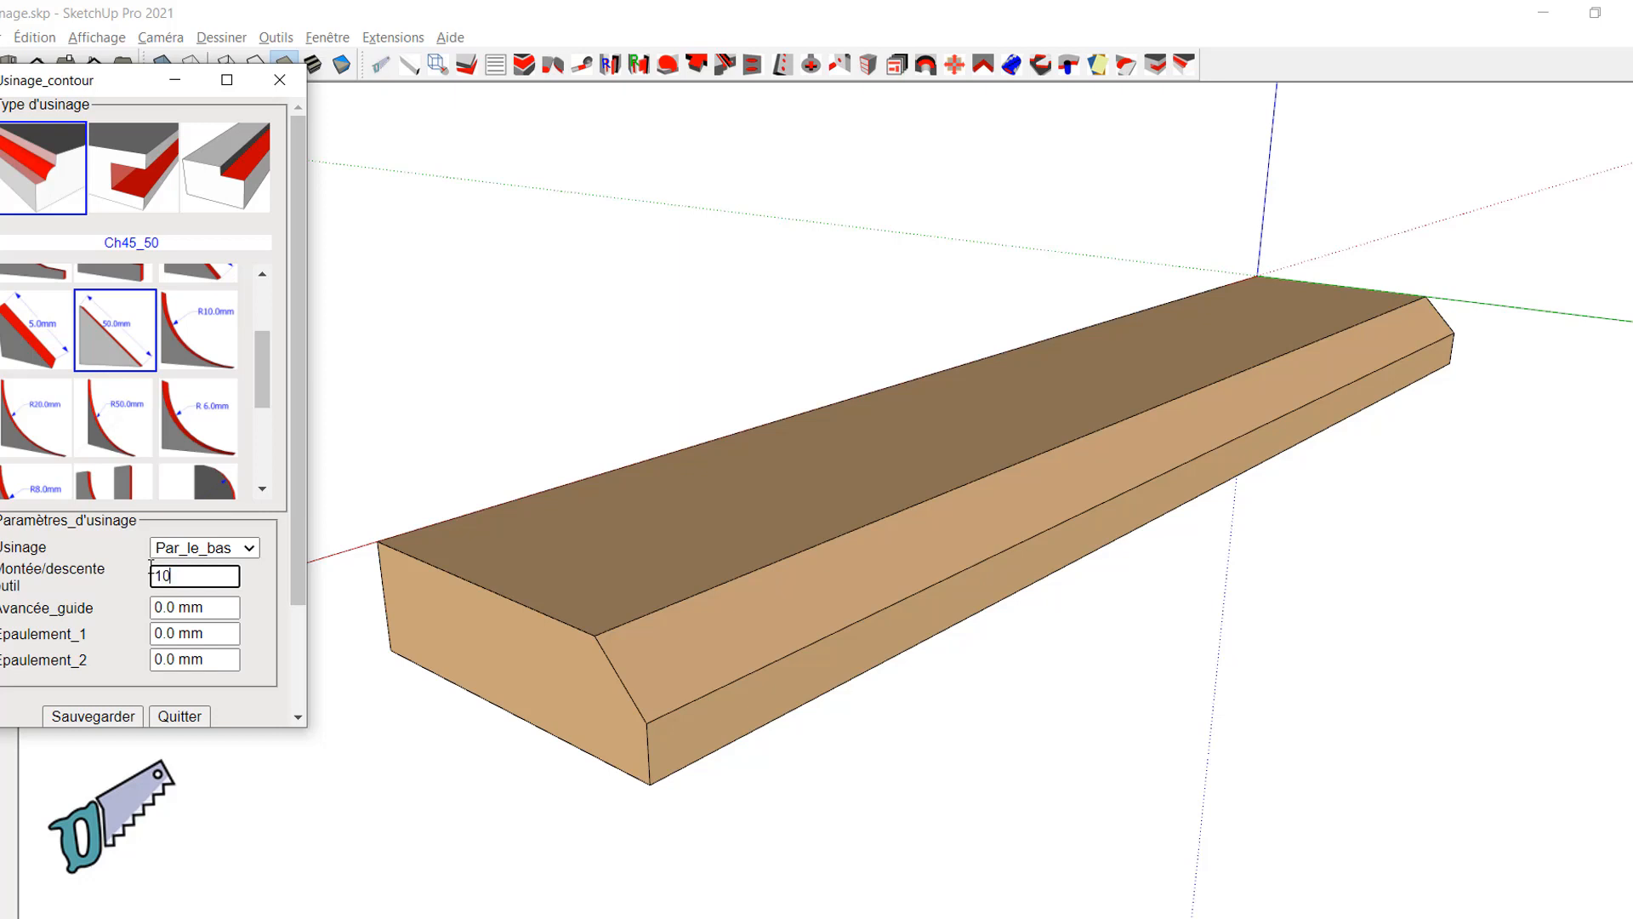
key(Tab)
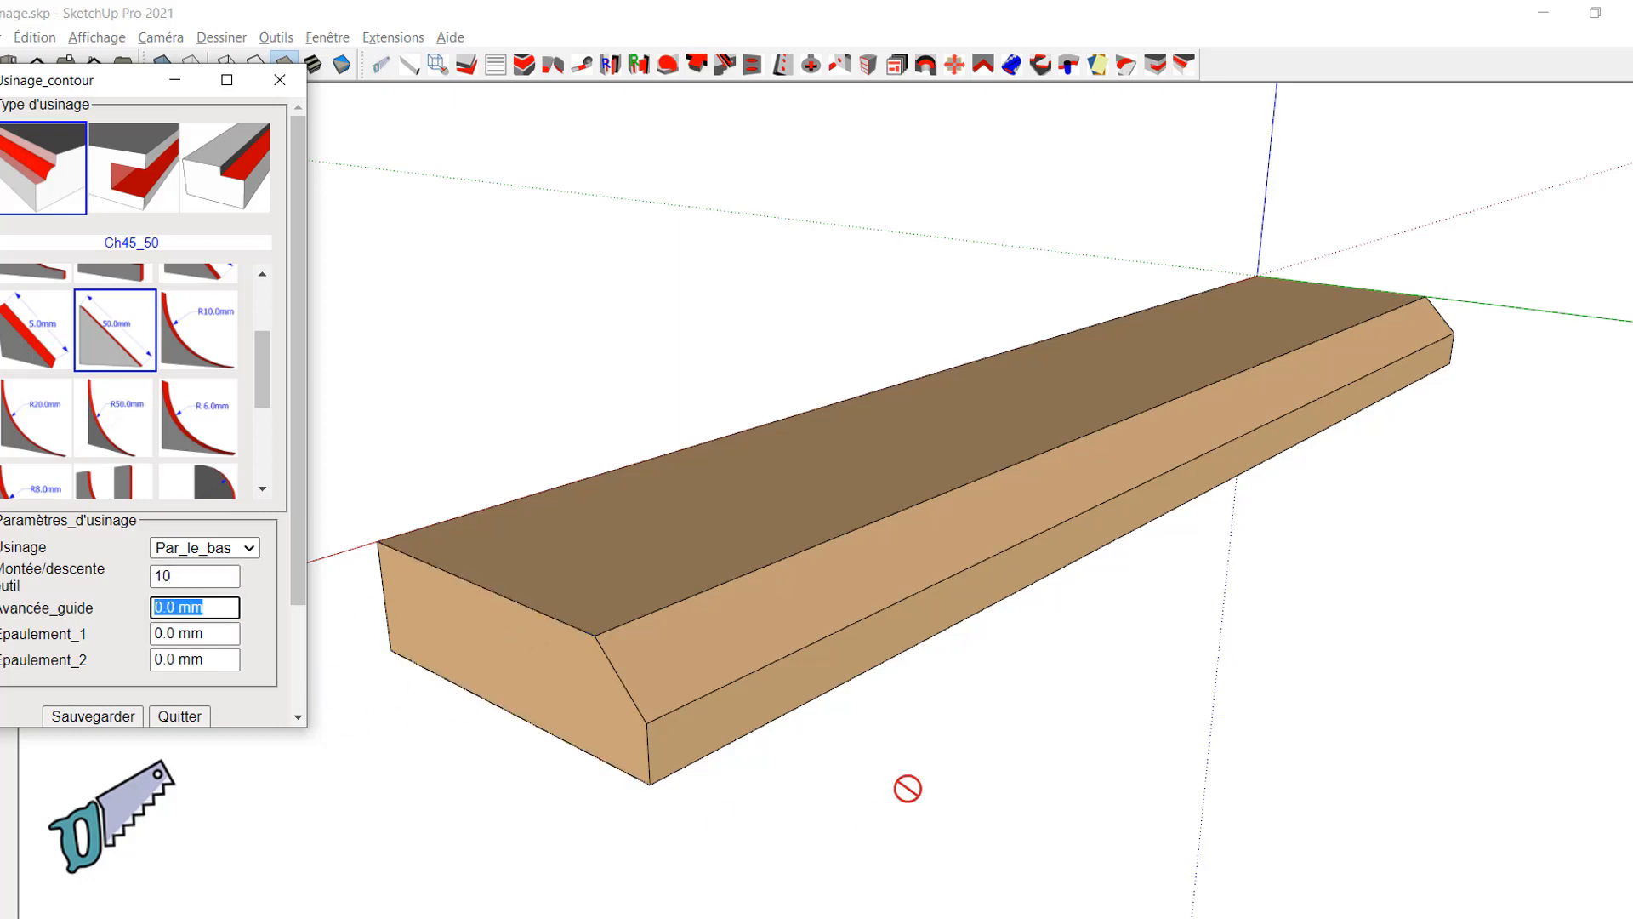
right_click(937, 766)
click(1018, 794)
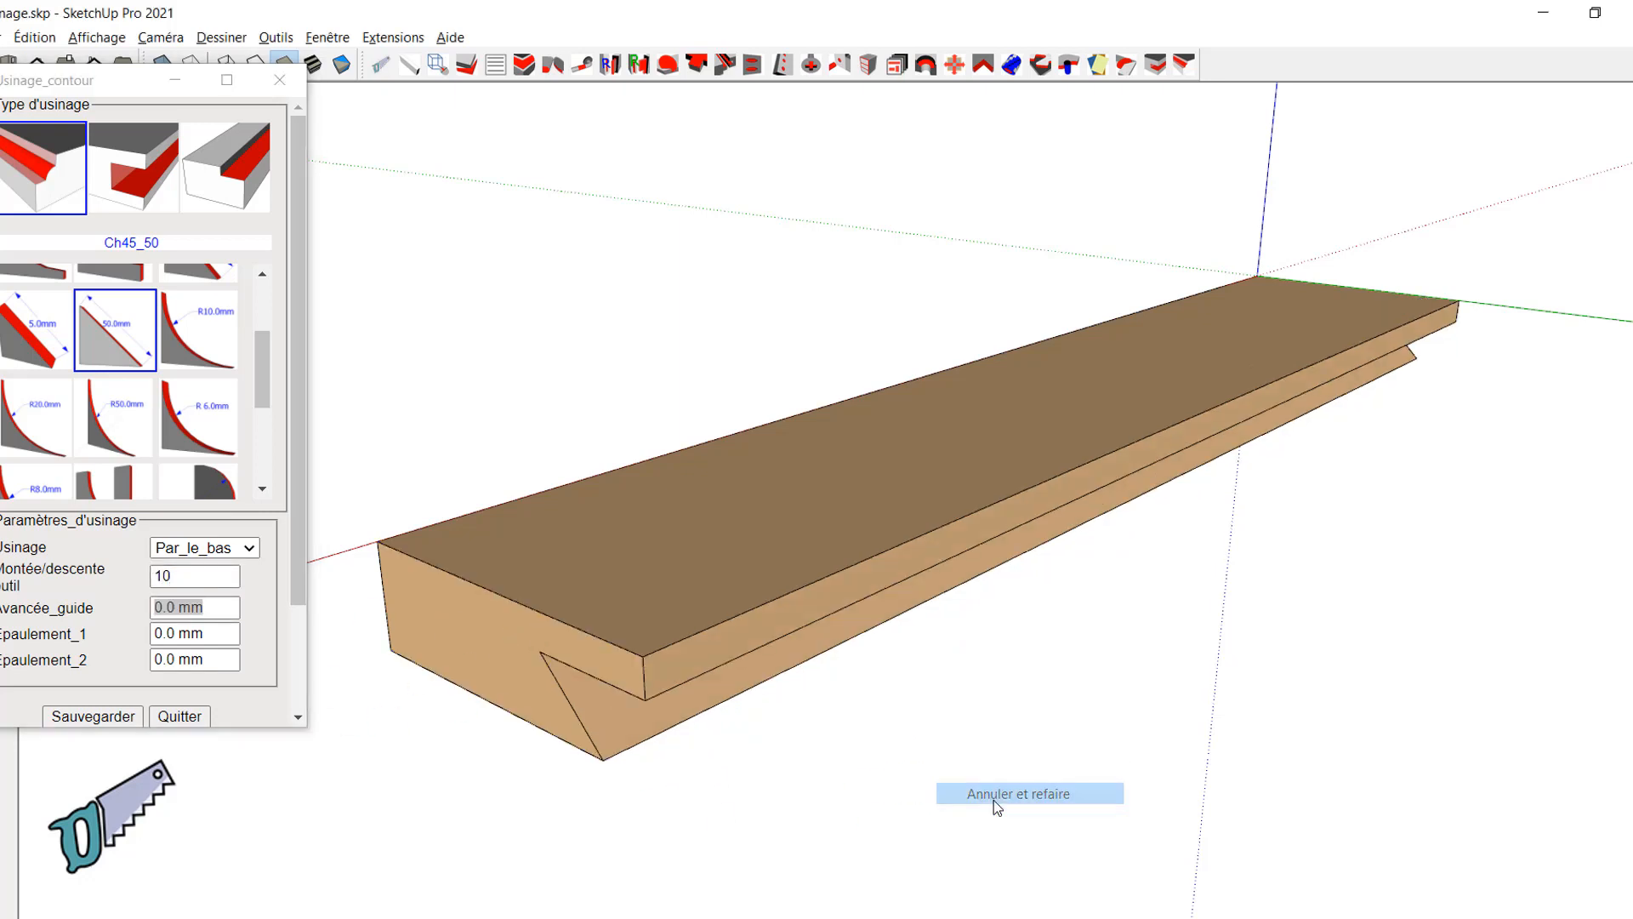
middle_drag(1042, 770, 1166, 609)
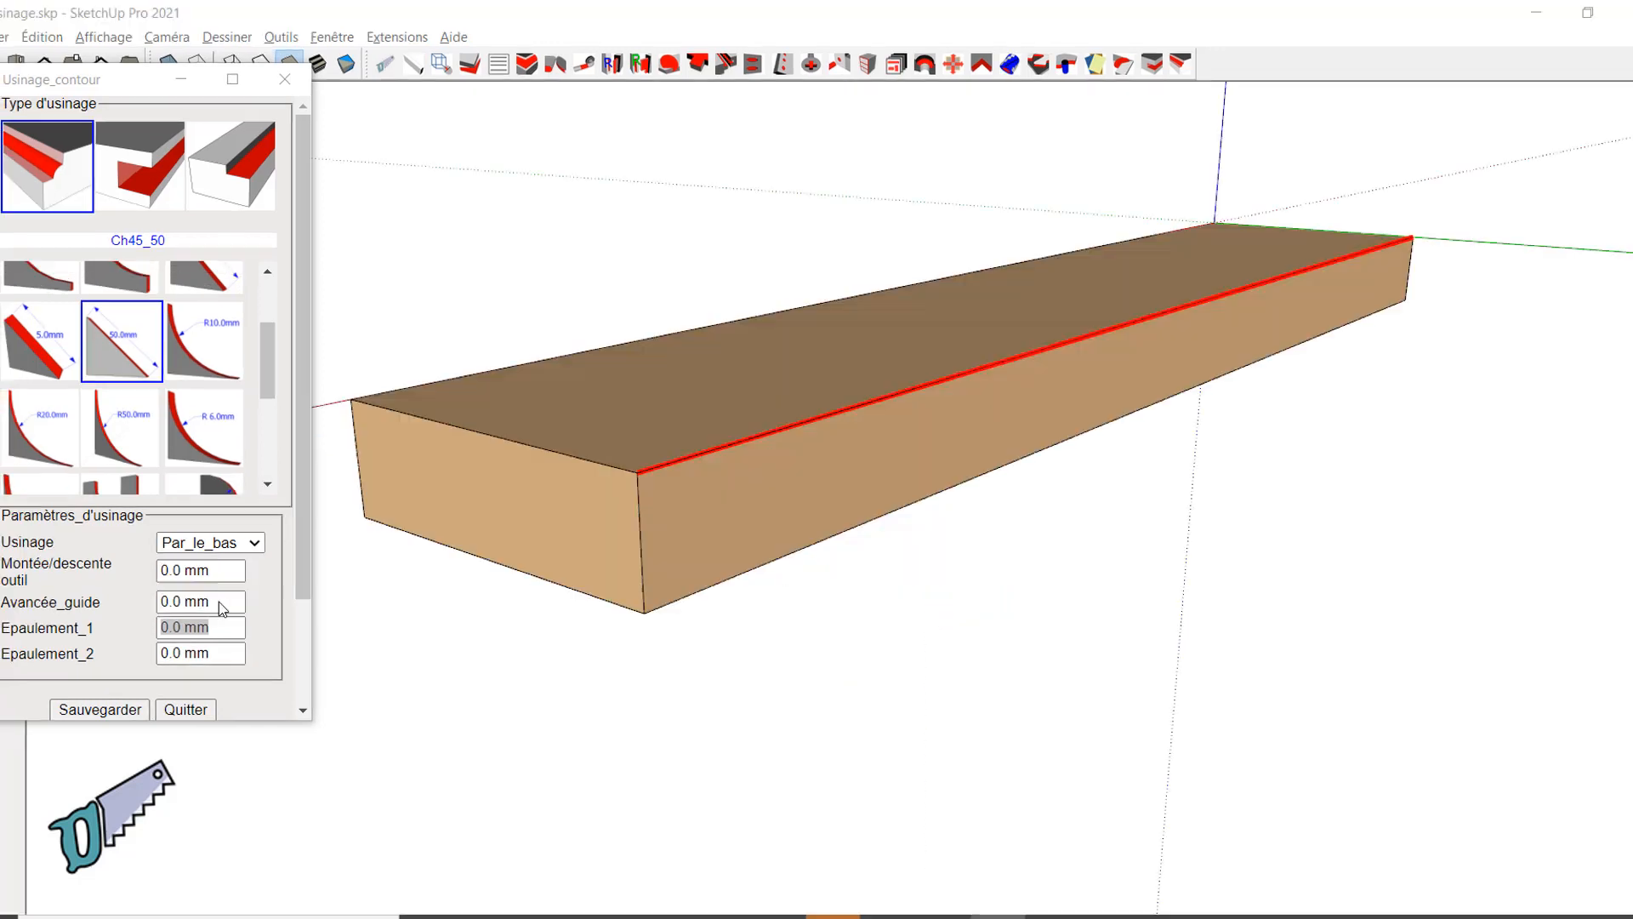
Step: Machine the board's long front edge with the Ch45_50 profile and Avancée_guide set to 20 mm
click(129, 607)
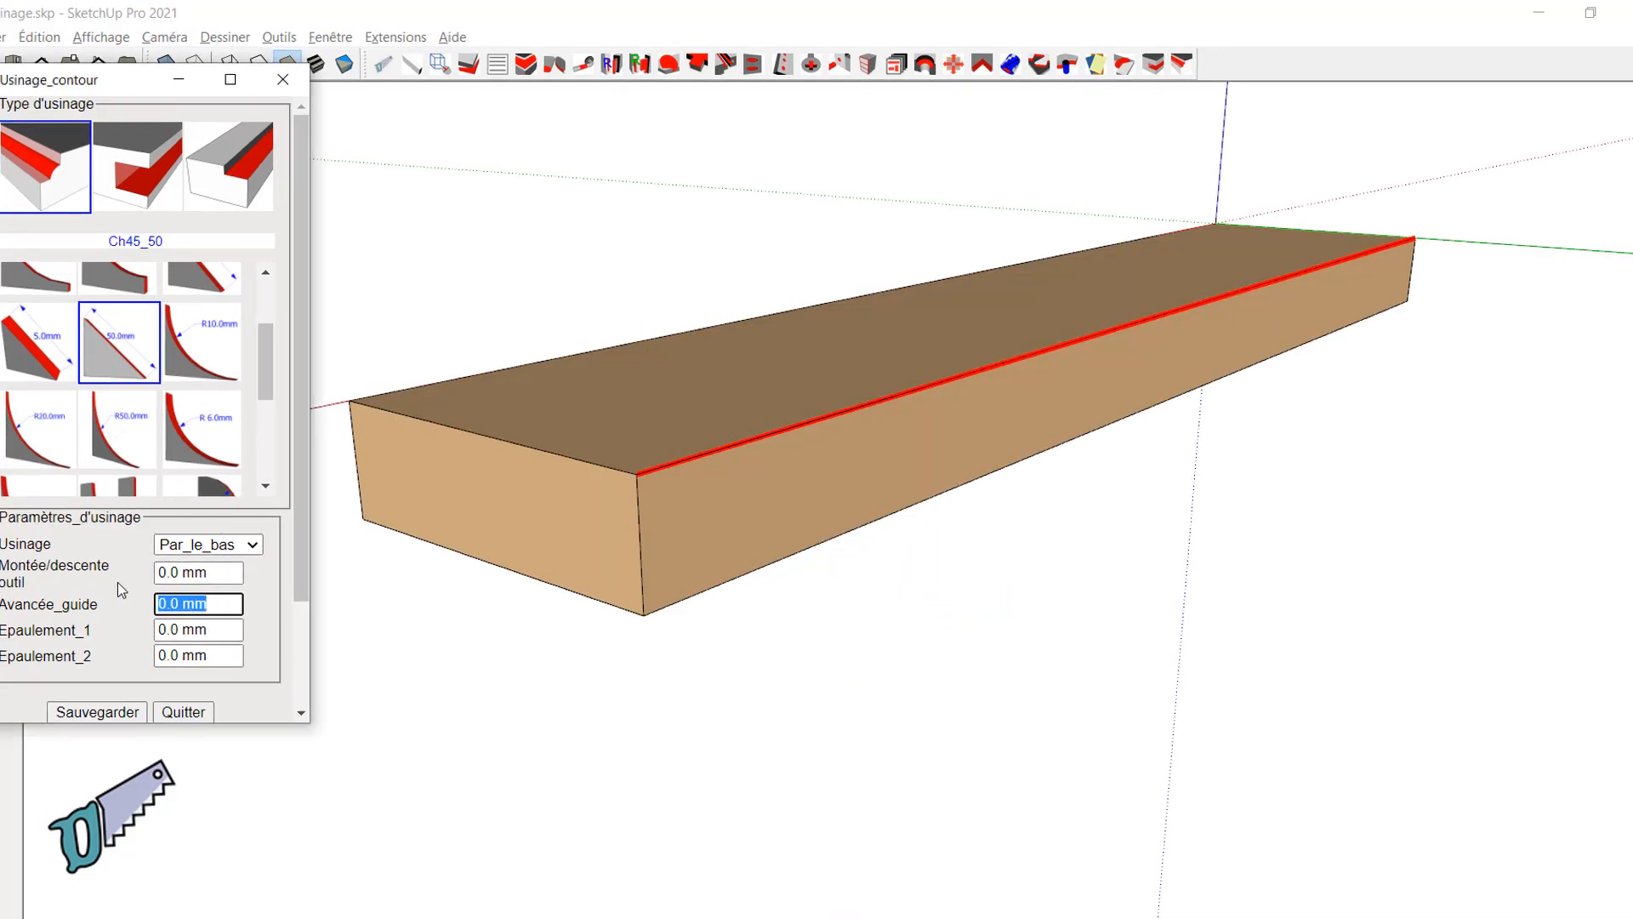
text(20)
key(Tab)
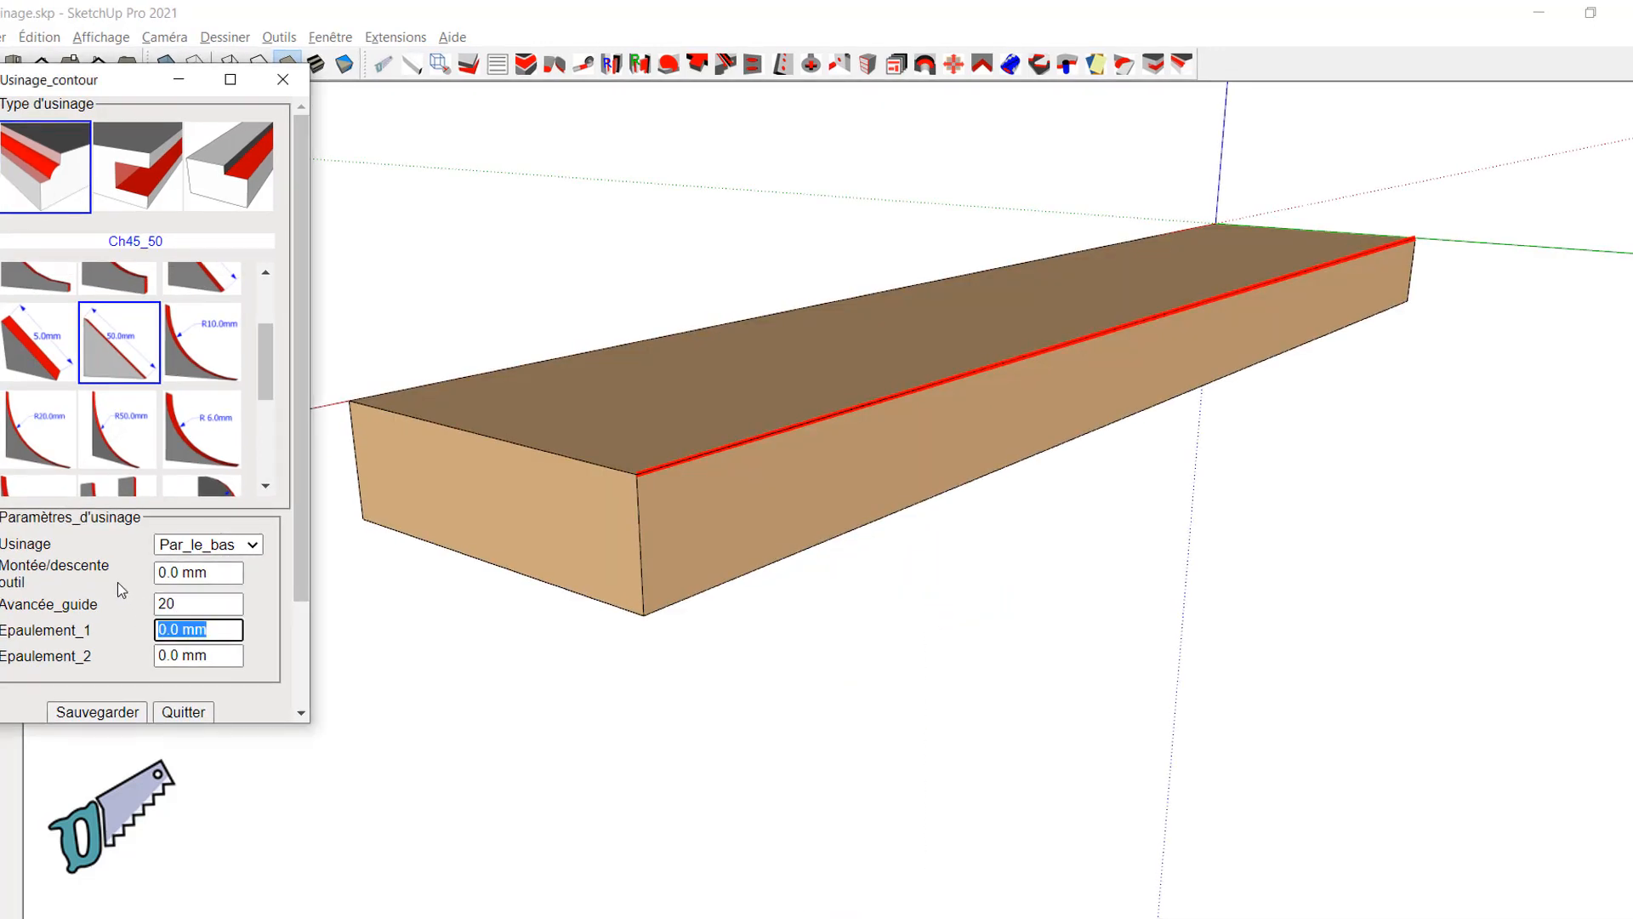
right_click(725, 423)
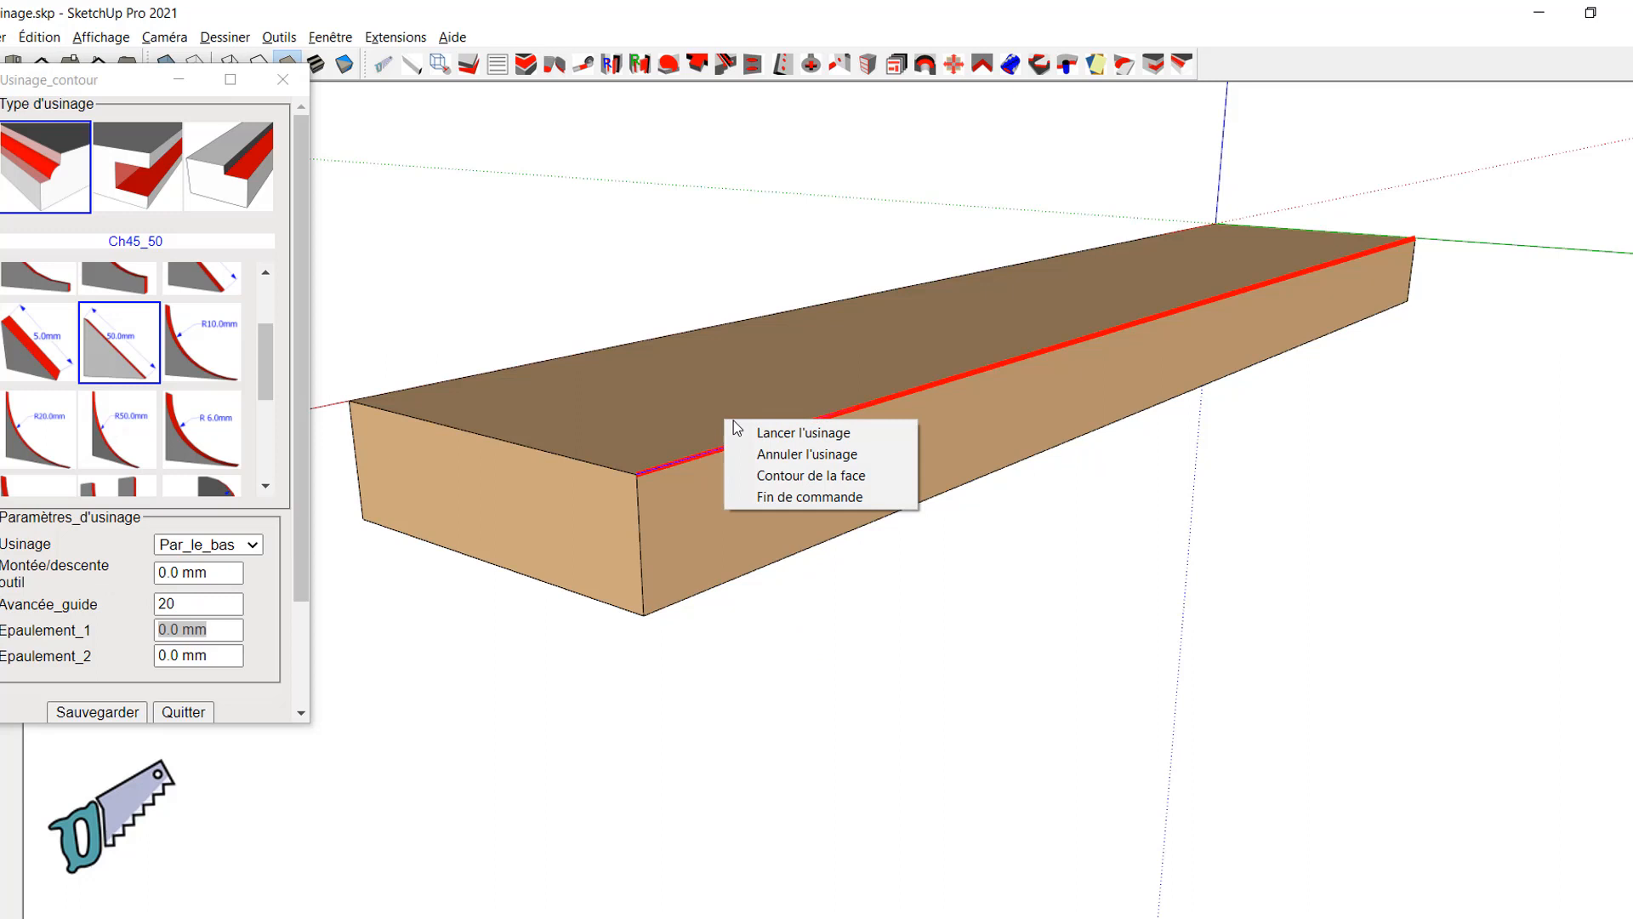
click(792, 435)
middle_drag(793, 441, 1008, 505)
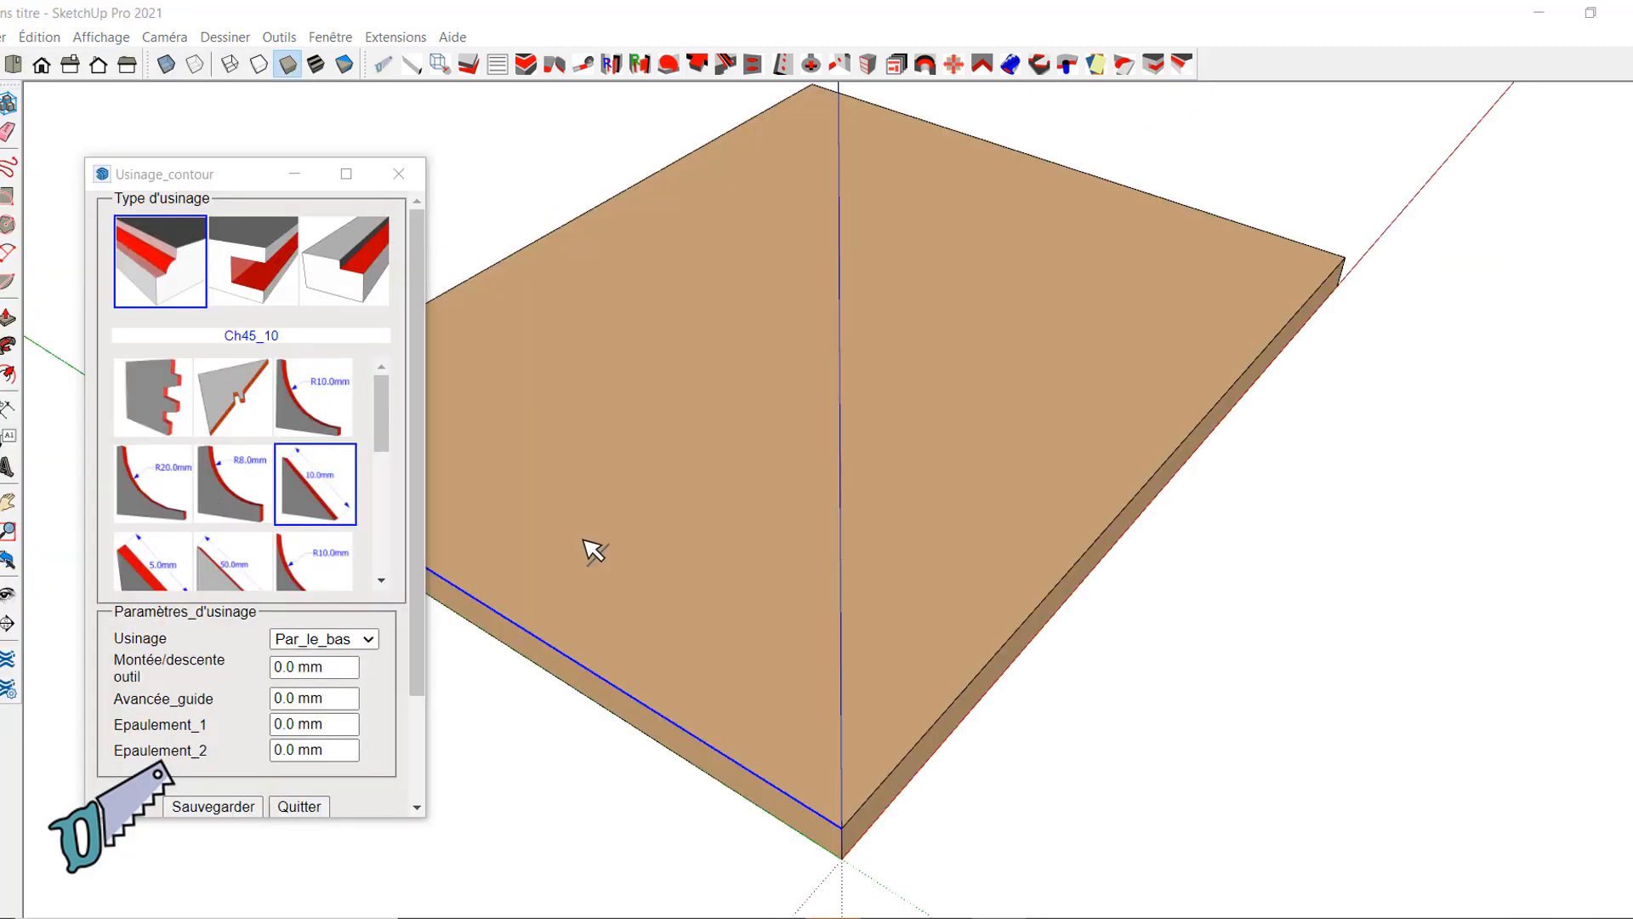
Step: Machine the full contour of the panel's top face with the Platebande profile, Usinage Par_le_bas and all offsets at 0 mm
scroll(253, 481, down, 3)
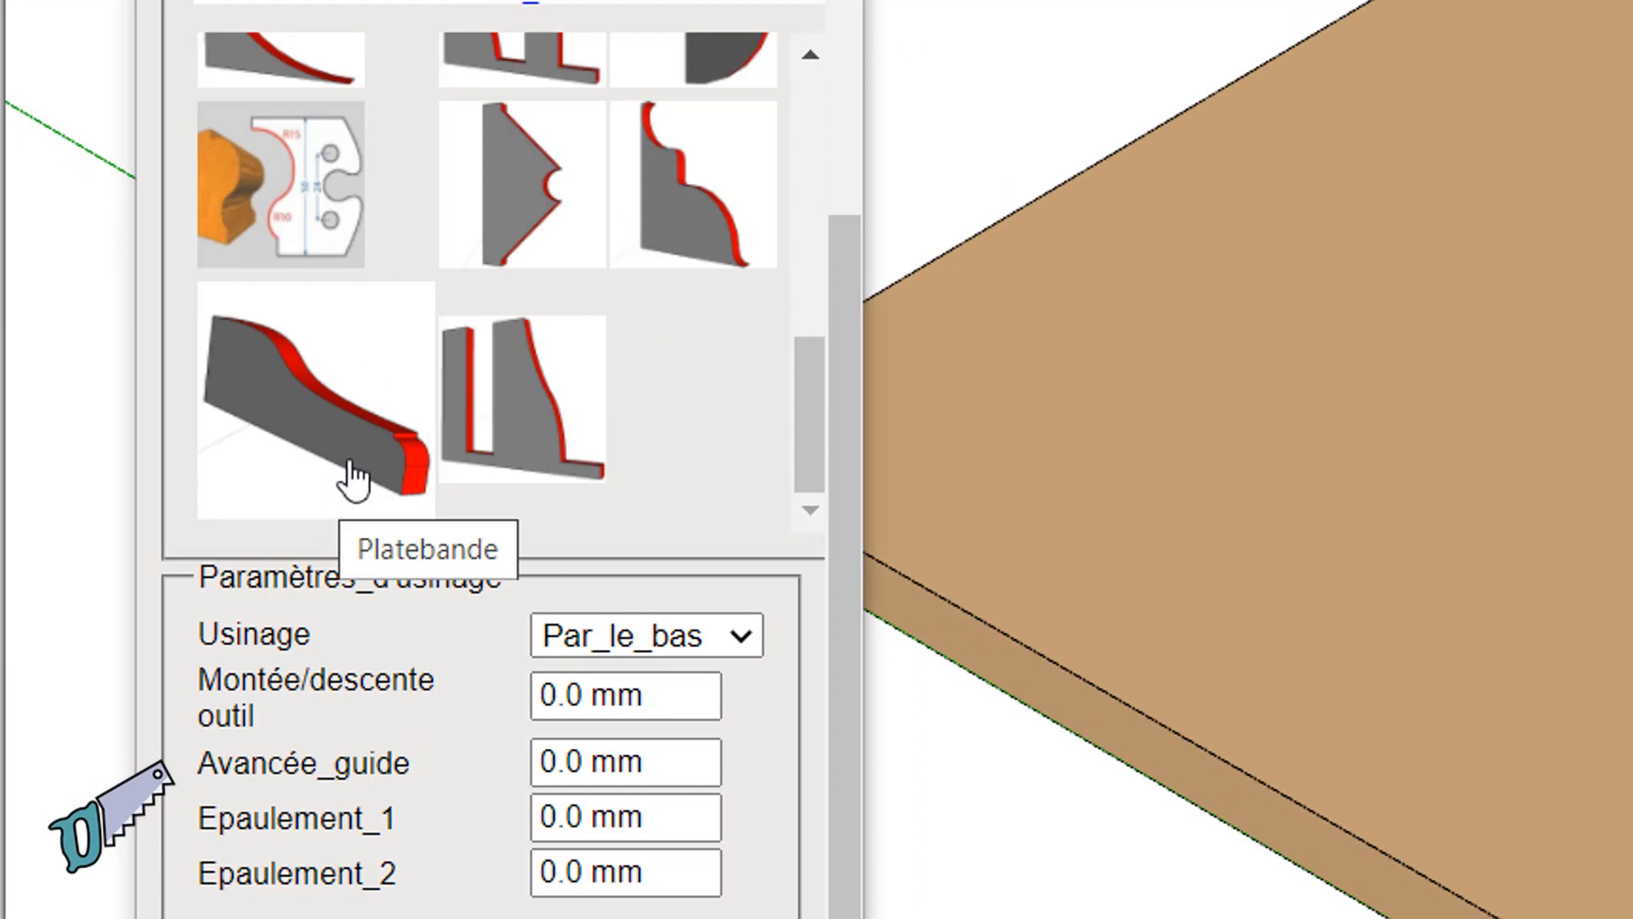
click(352, 473)
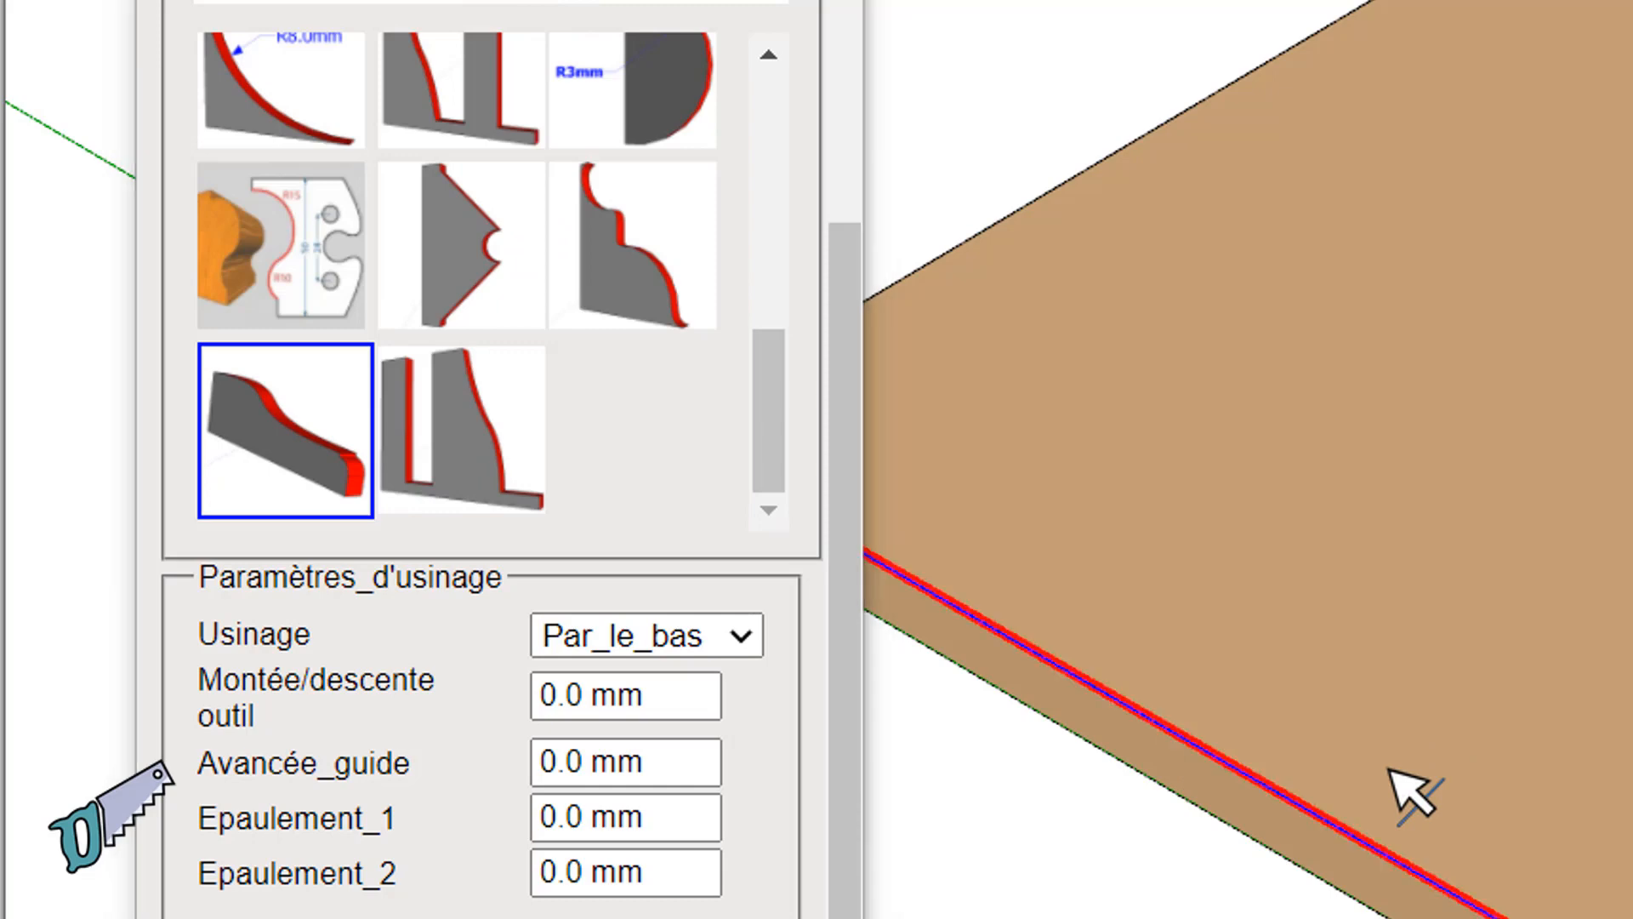
right_click(1391, 770)
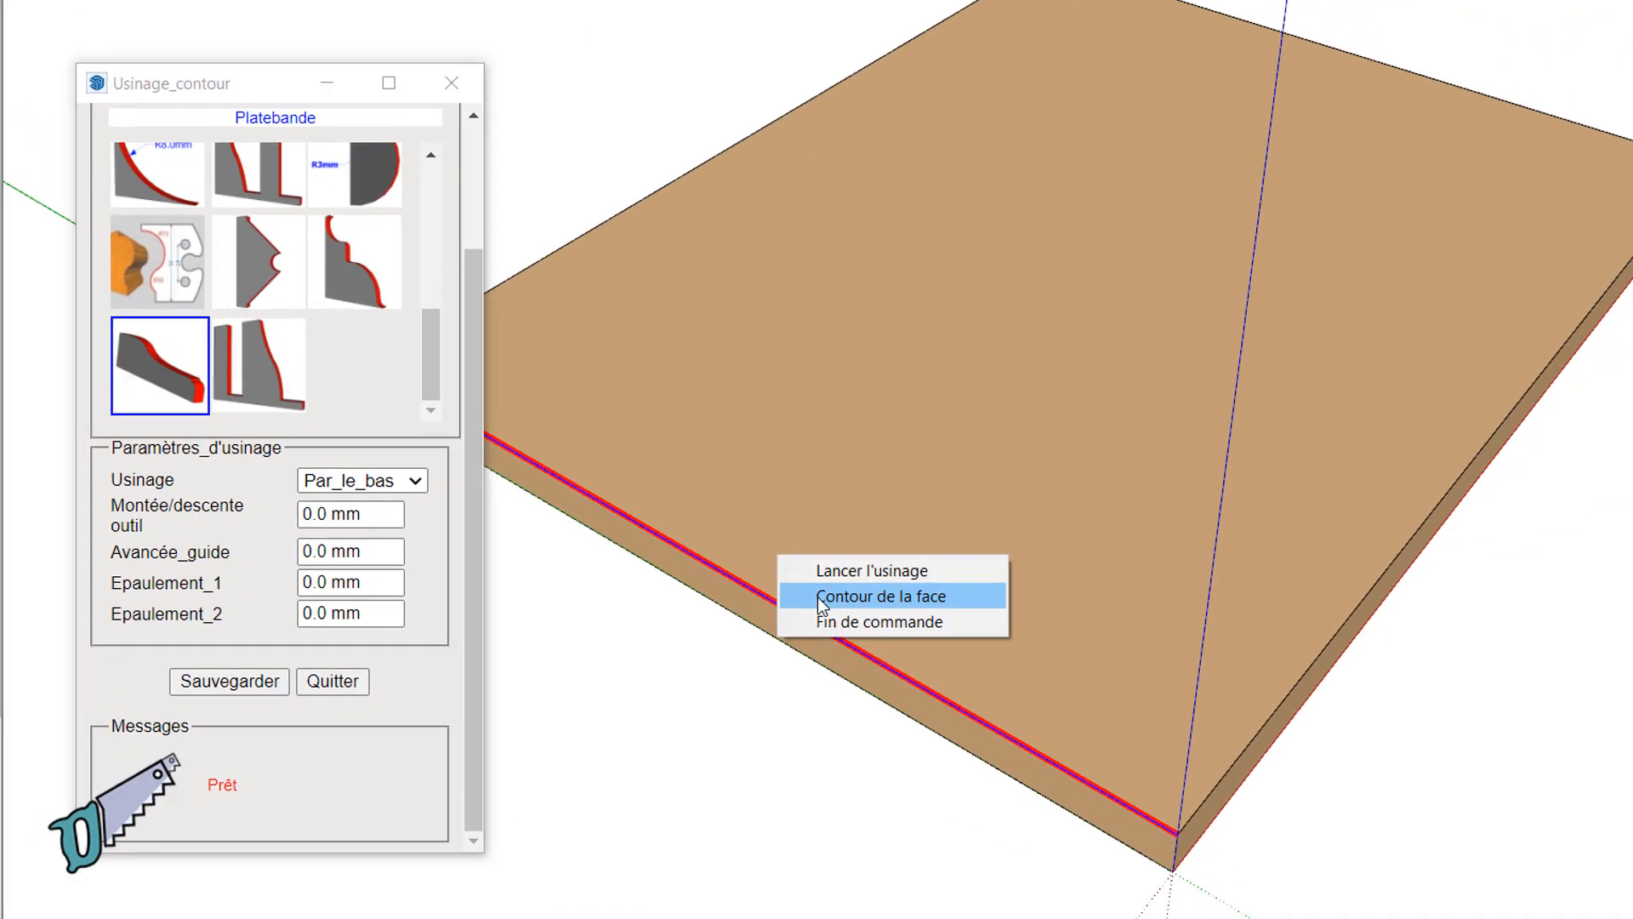
click(819, 597)
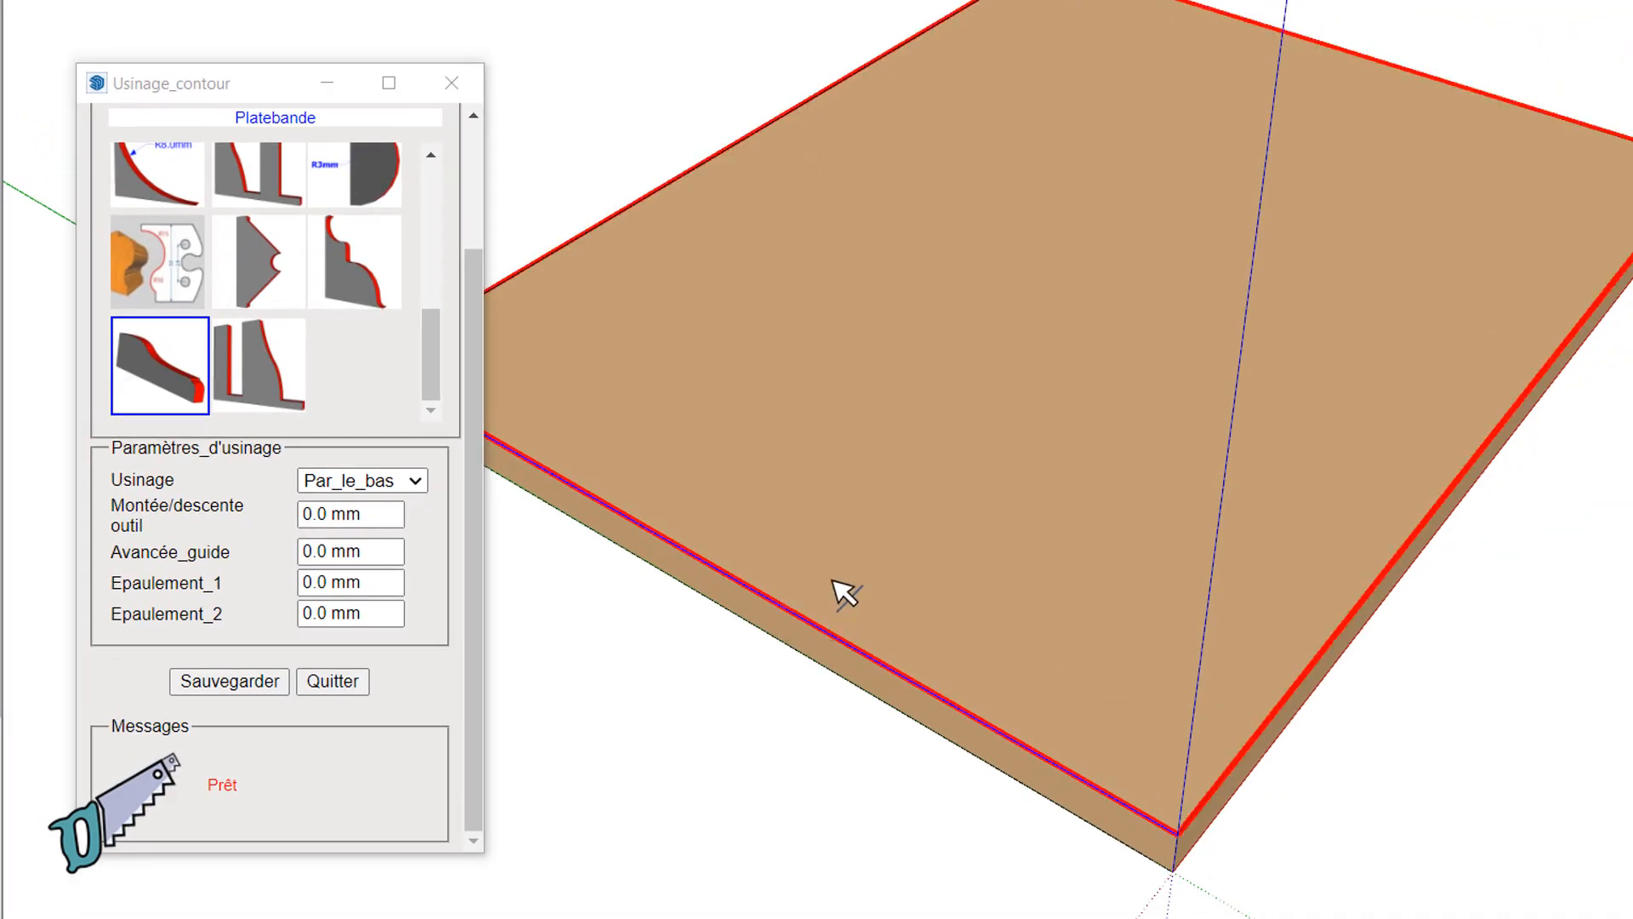
right_click(833, 584)
click(880, 596)
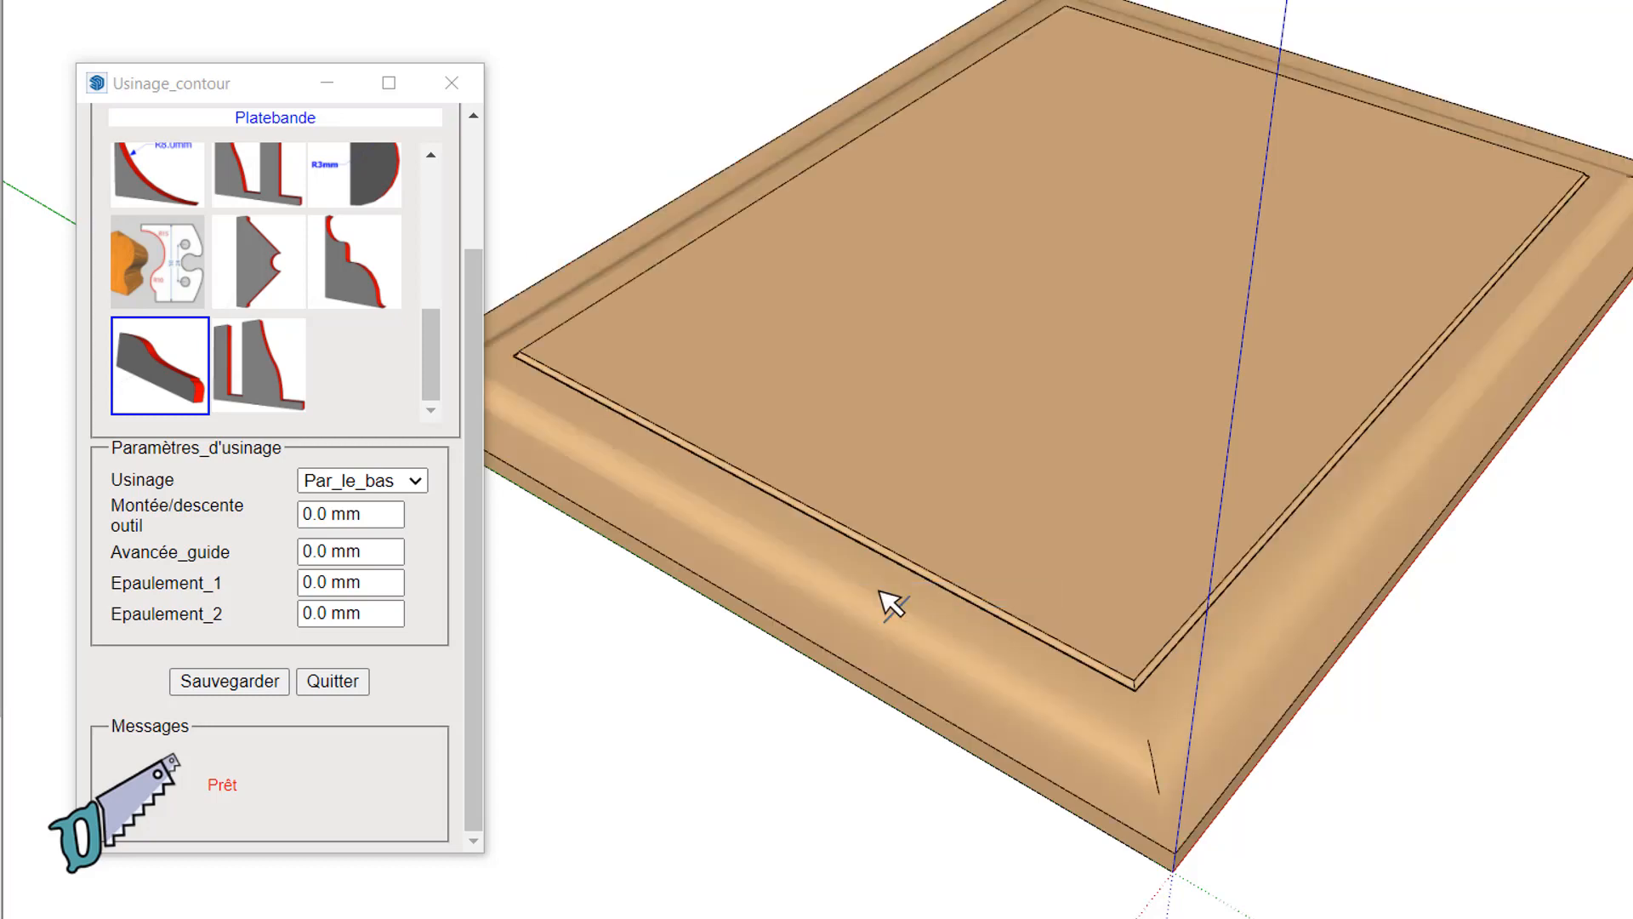
middle_drag(882, 602, 867, 437)
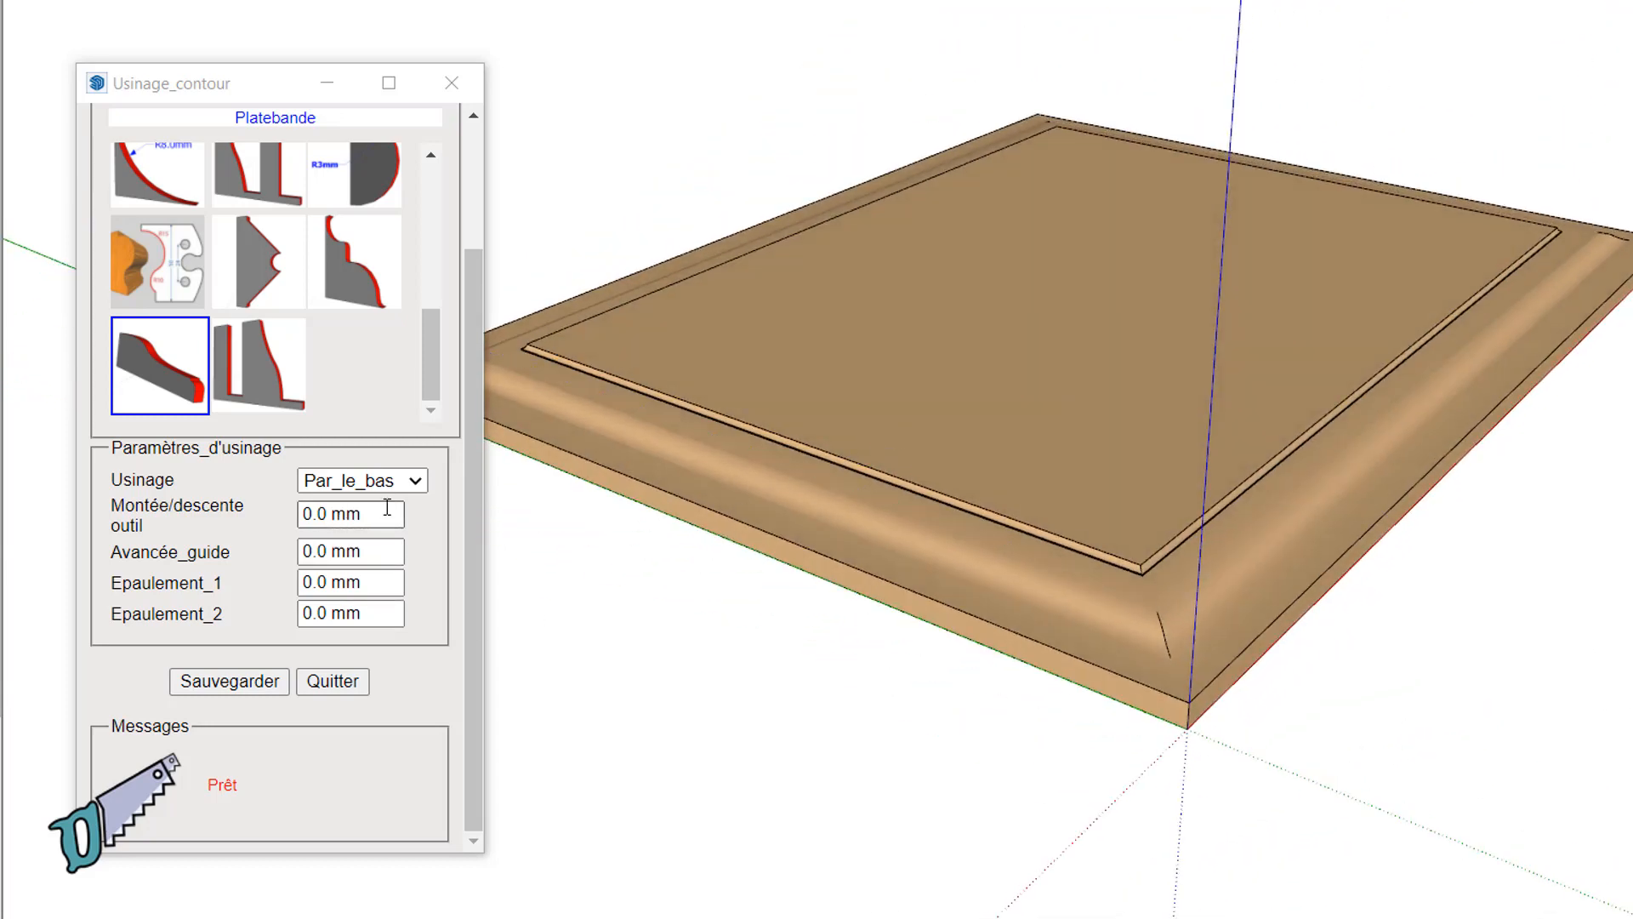
Step: Undo and redo the panel's contour machining with Montée/descente outil set to -5 mm
drag(387, 508, 320, 515)
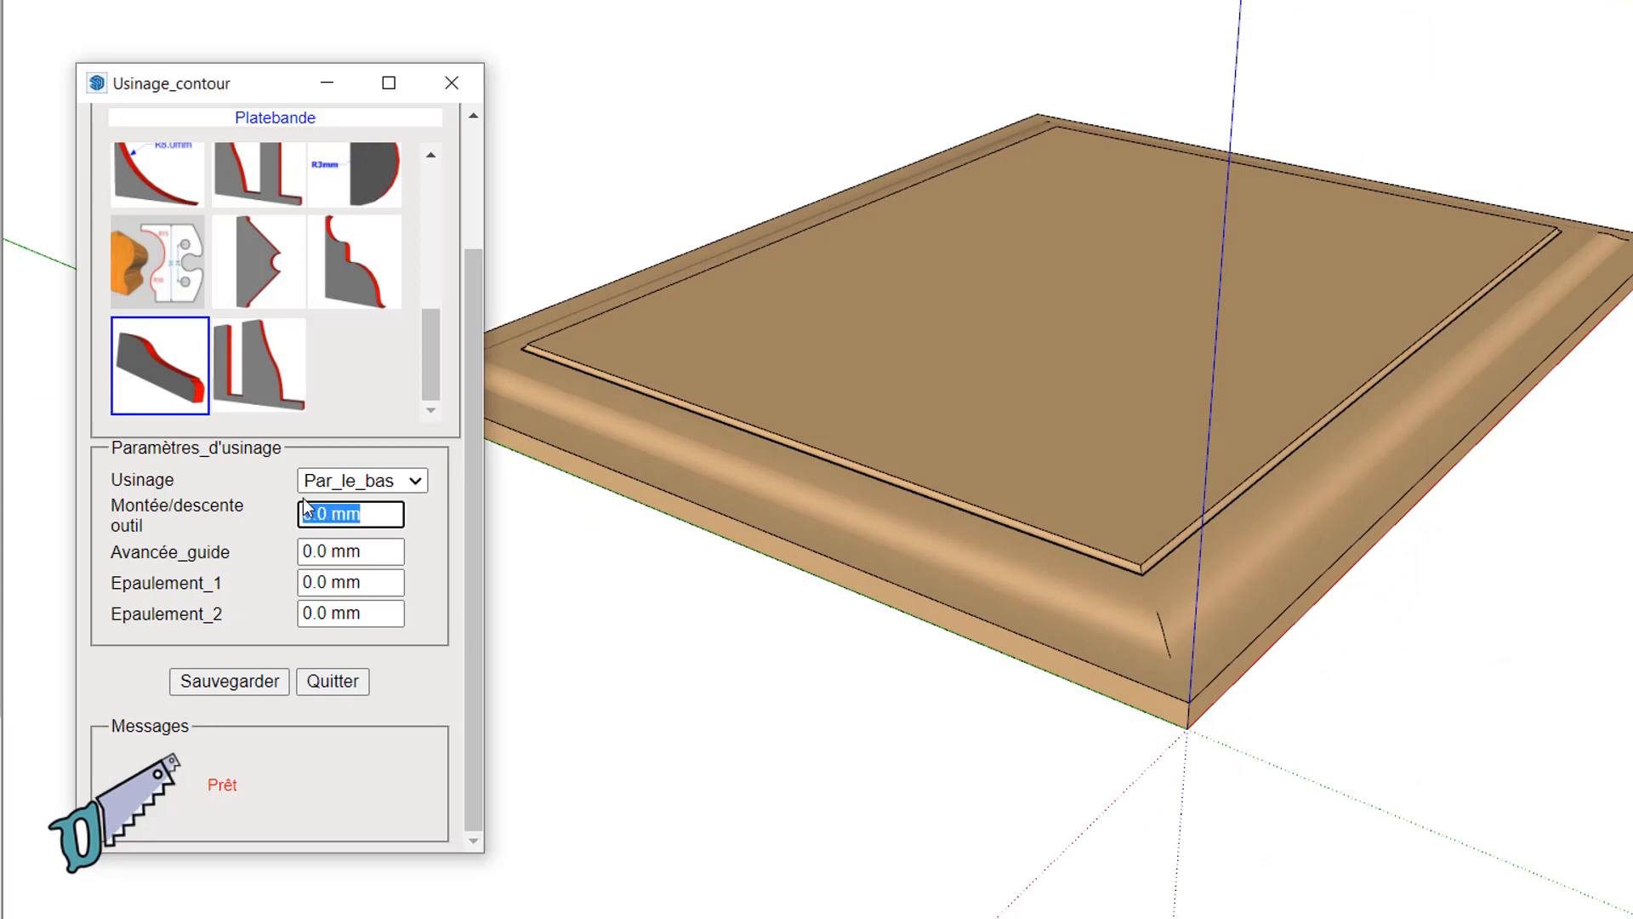
key(BackSpace)
key(Tab)
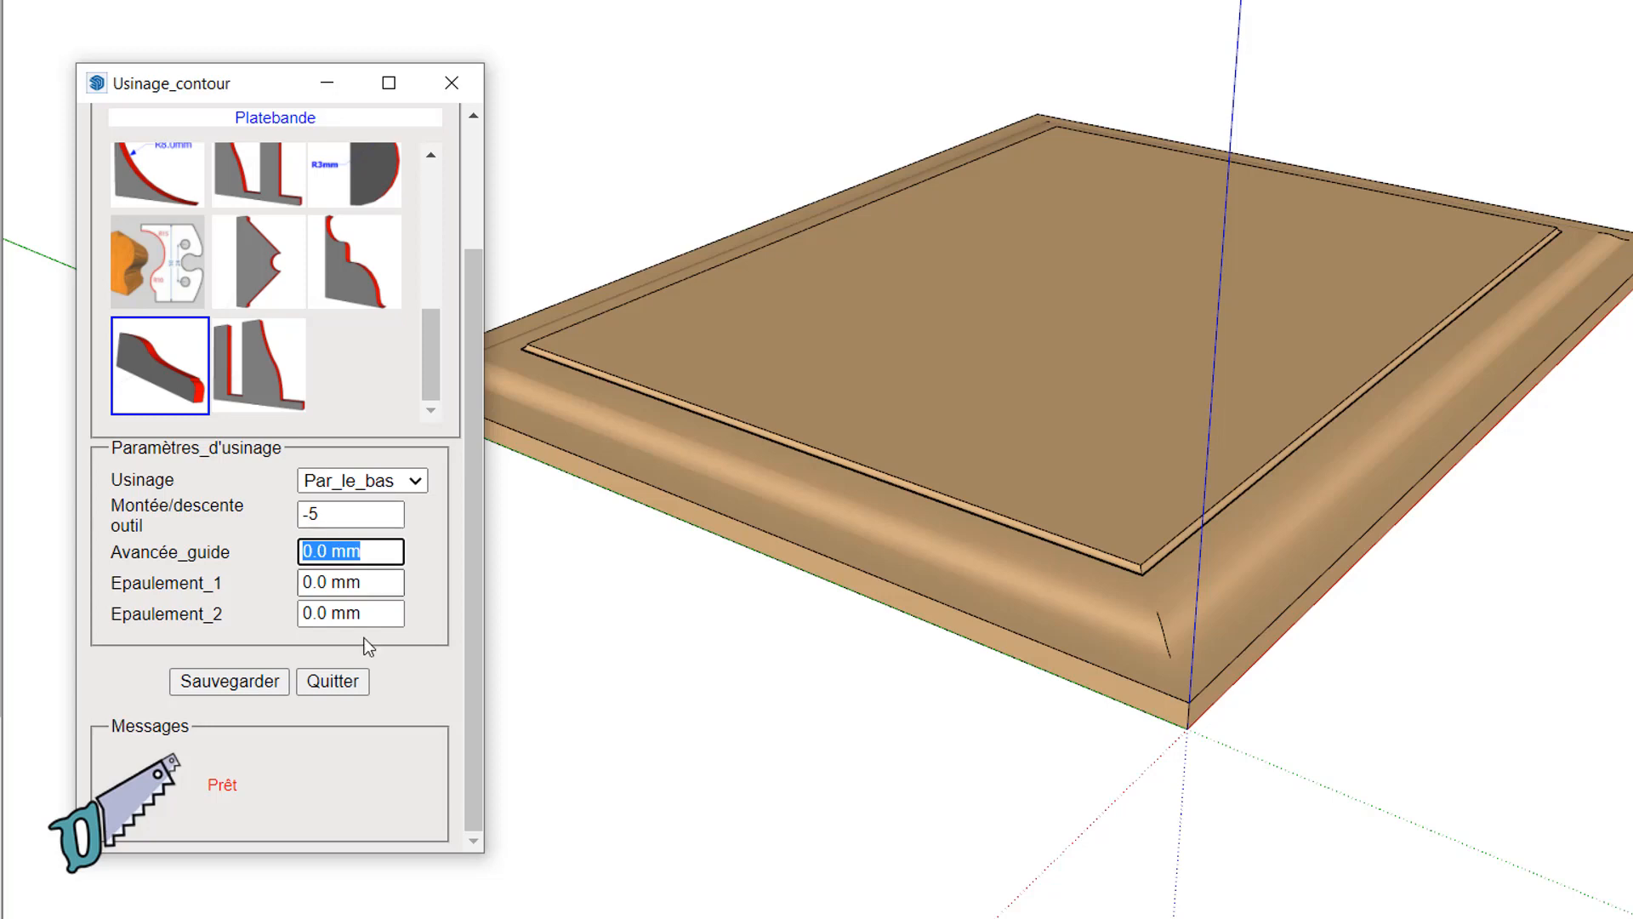
right_click(638, 730)
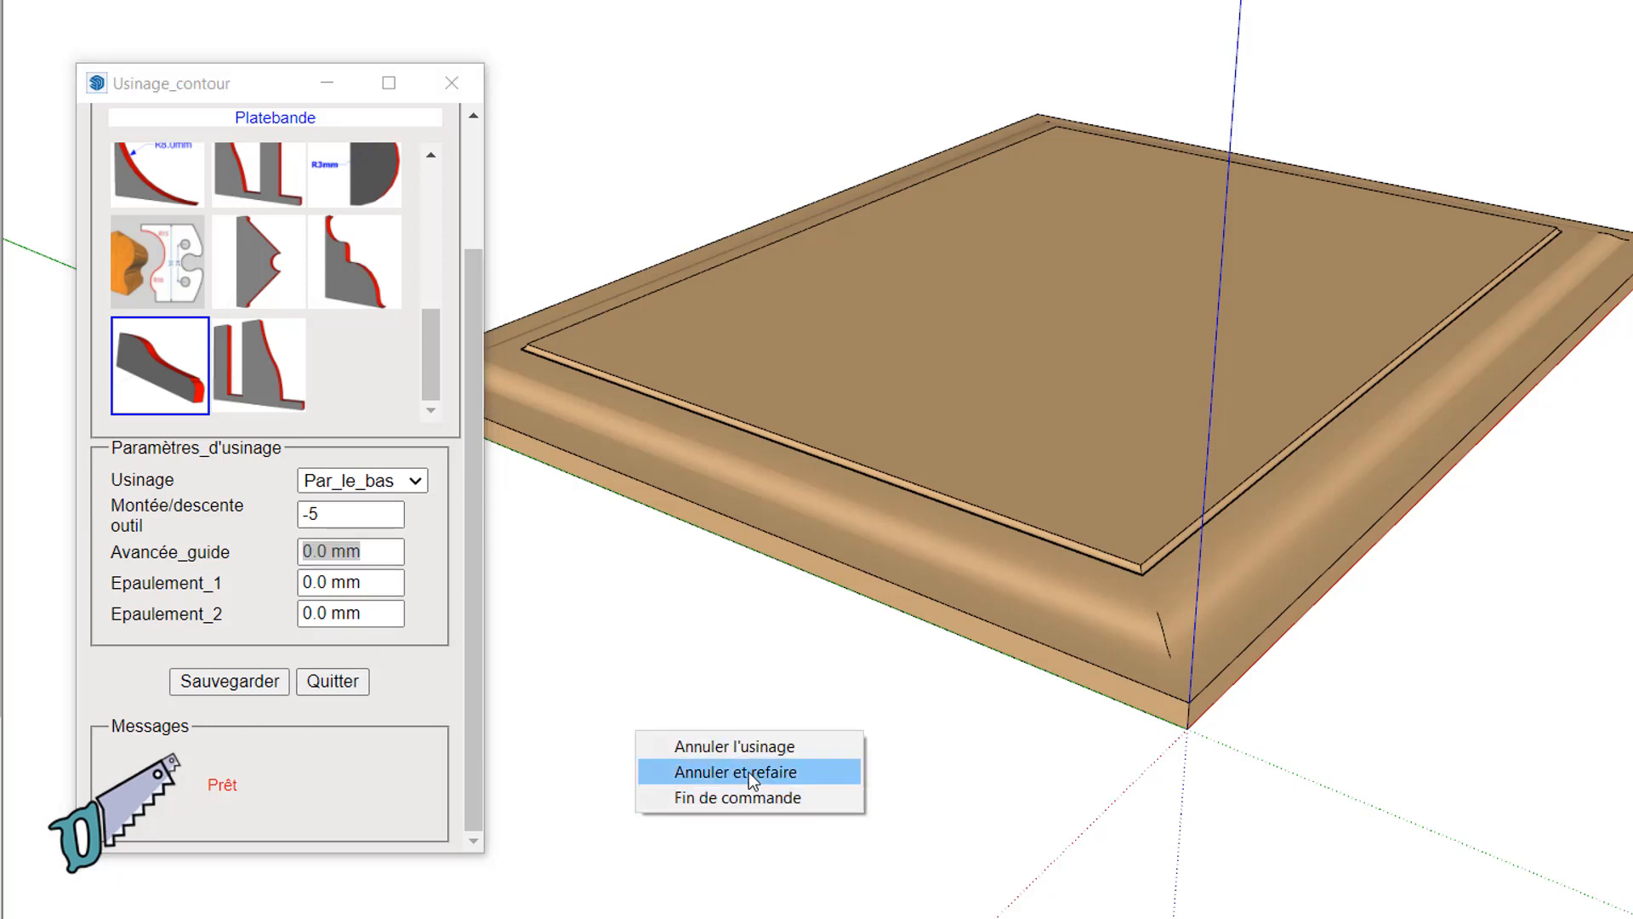
click(748, 772)
middle_drag(798, 765, 1014, 754)
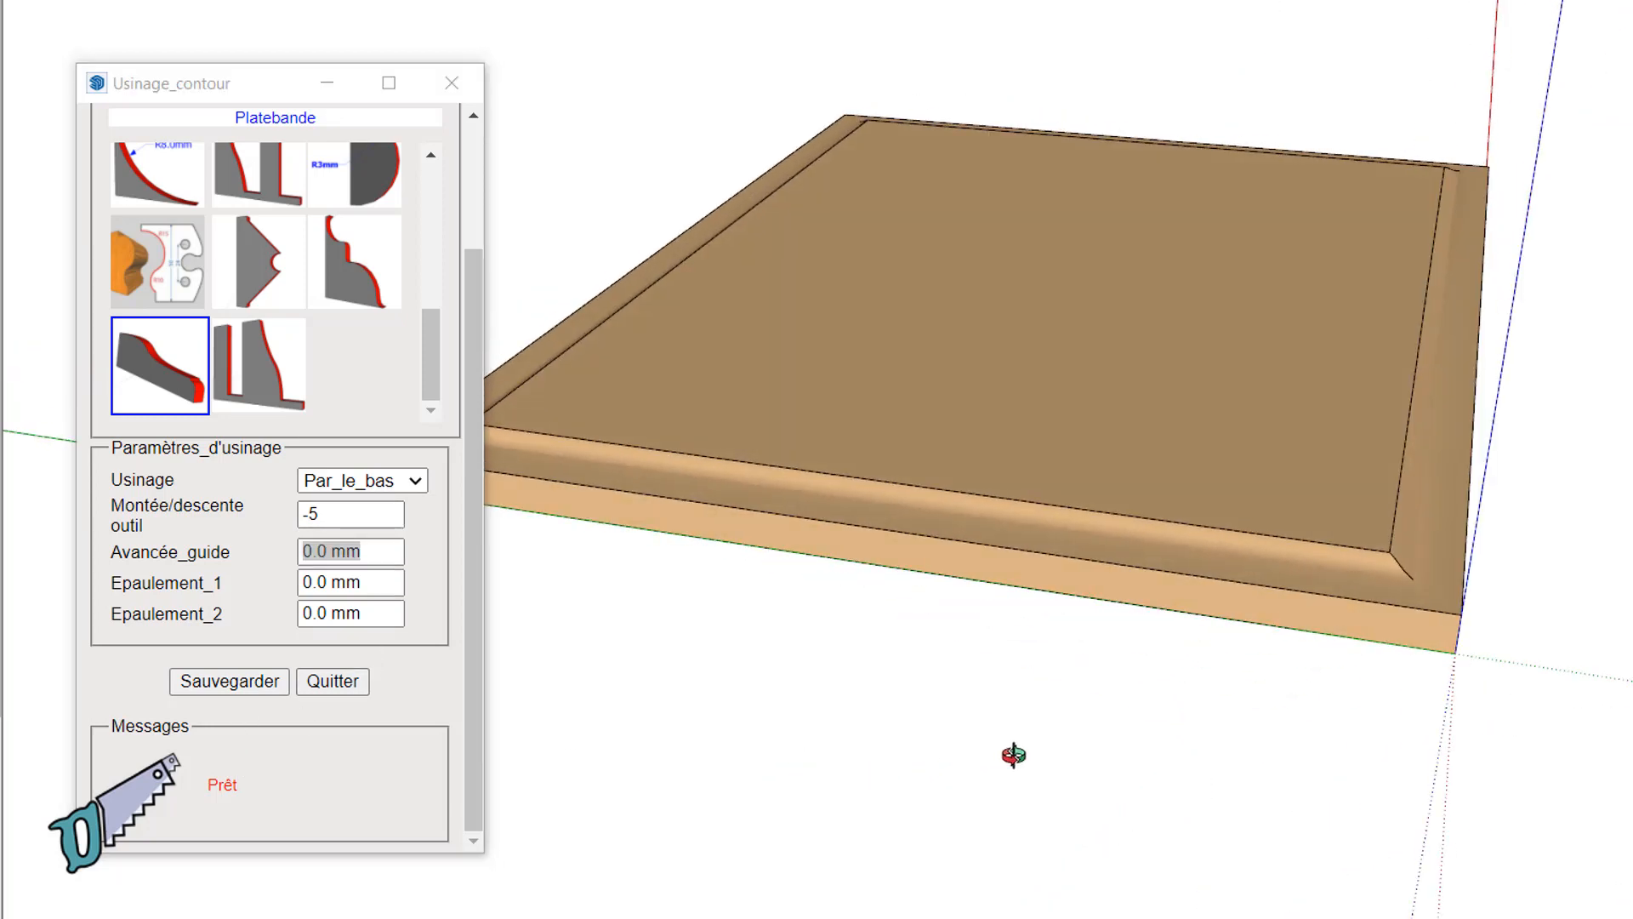
Step: Undo and redo the panel's contour machining with Montée/descente outil set to 0 and Avancée_guide set to 20 mm
click(352, 510)
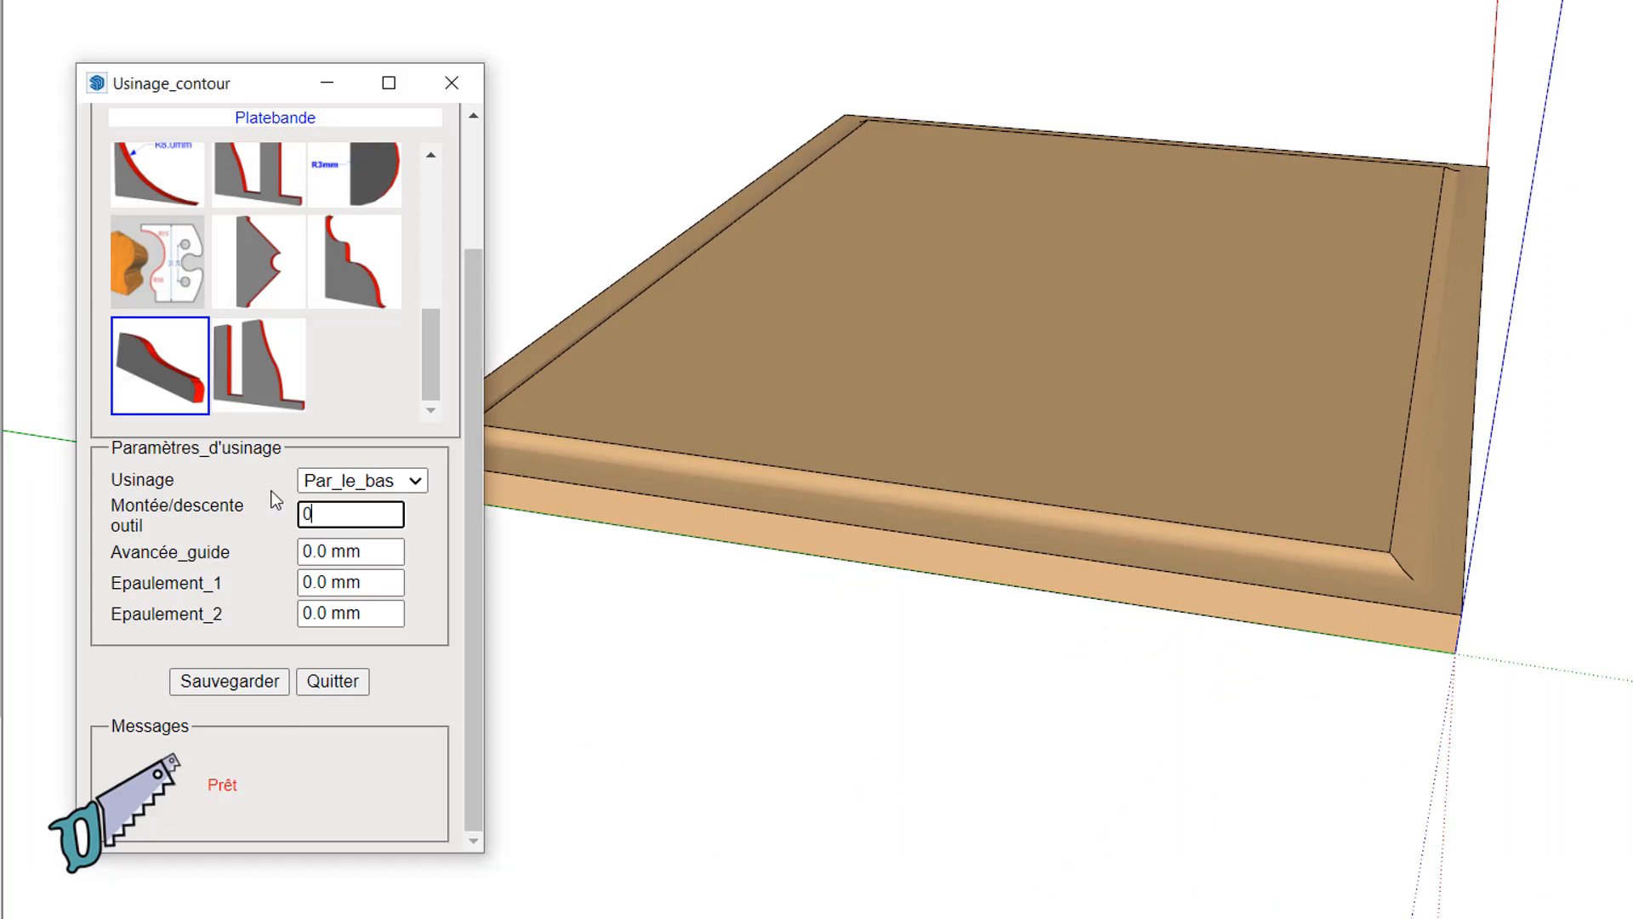
key(Tab)
text(2)
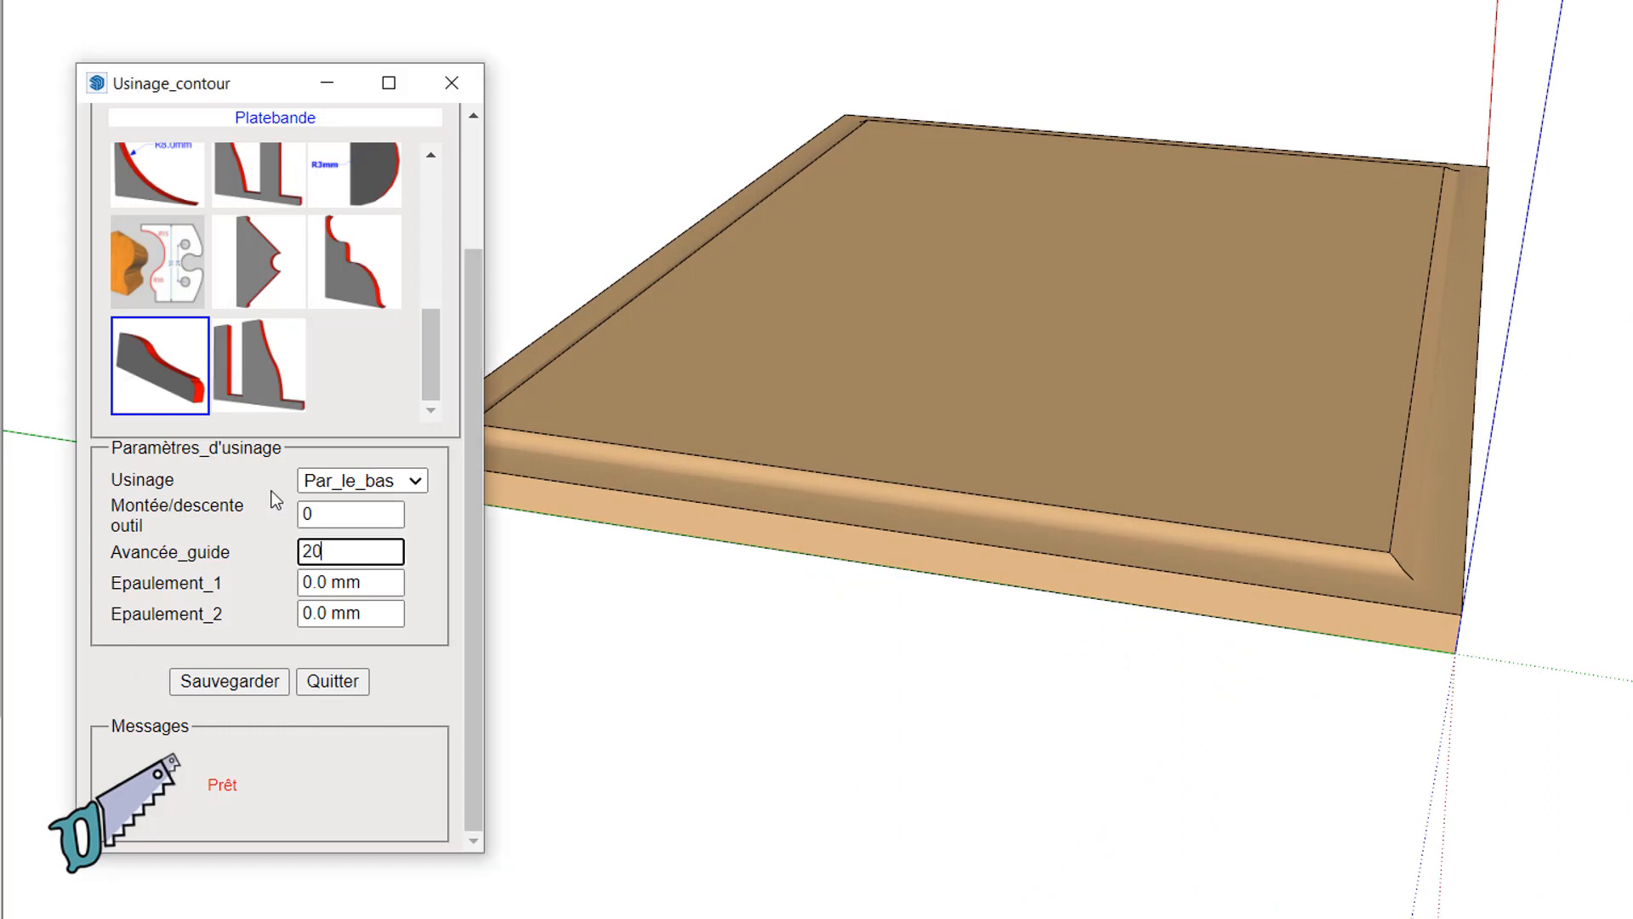
key(Tab)
right_click(773, 671)
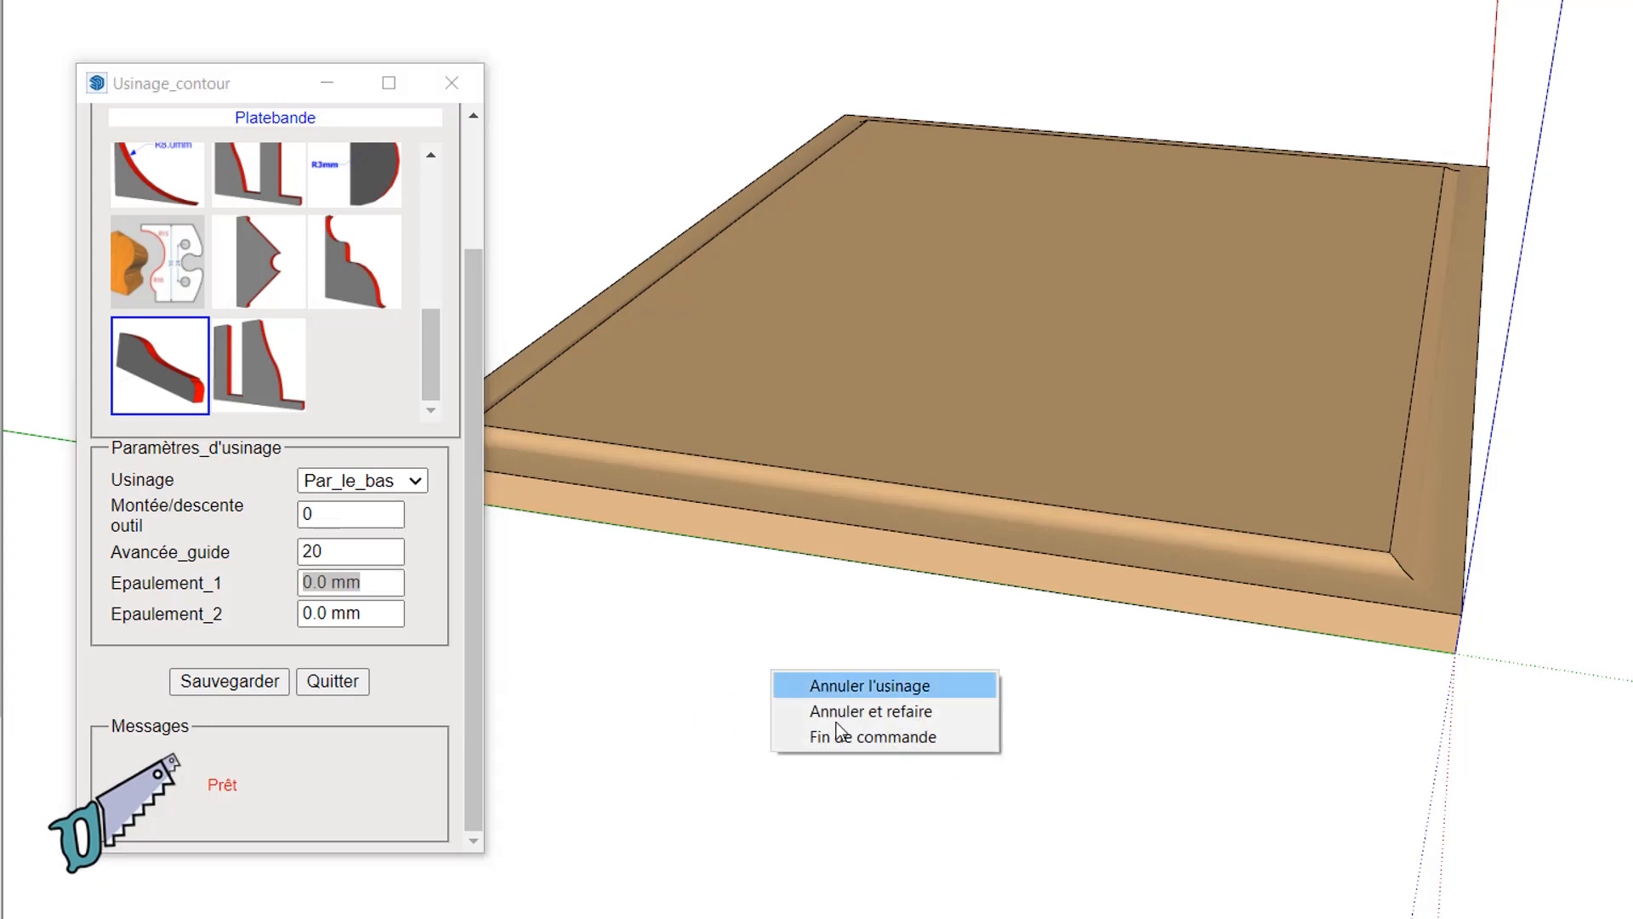
click(846, 722)
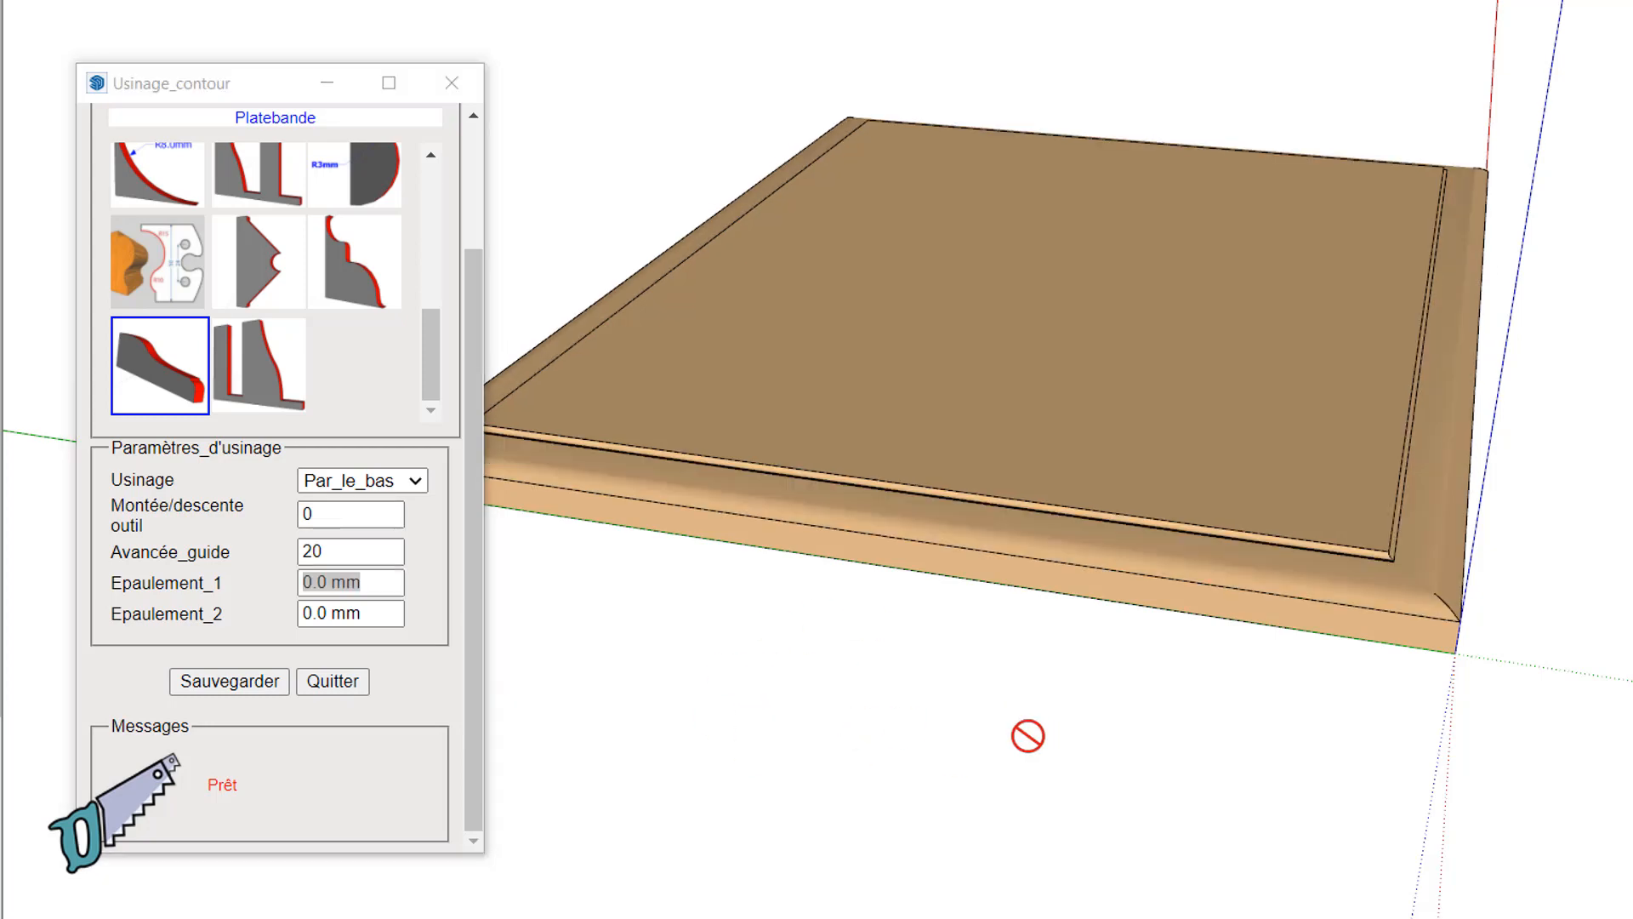
middle_drag(1028, 737, 818, 786)
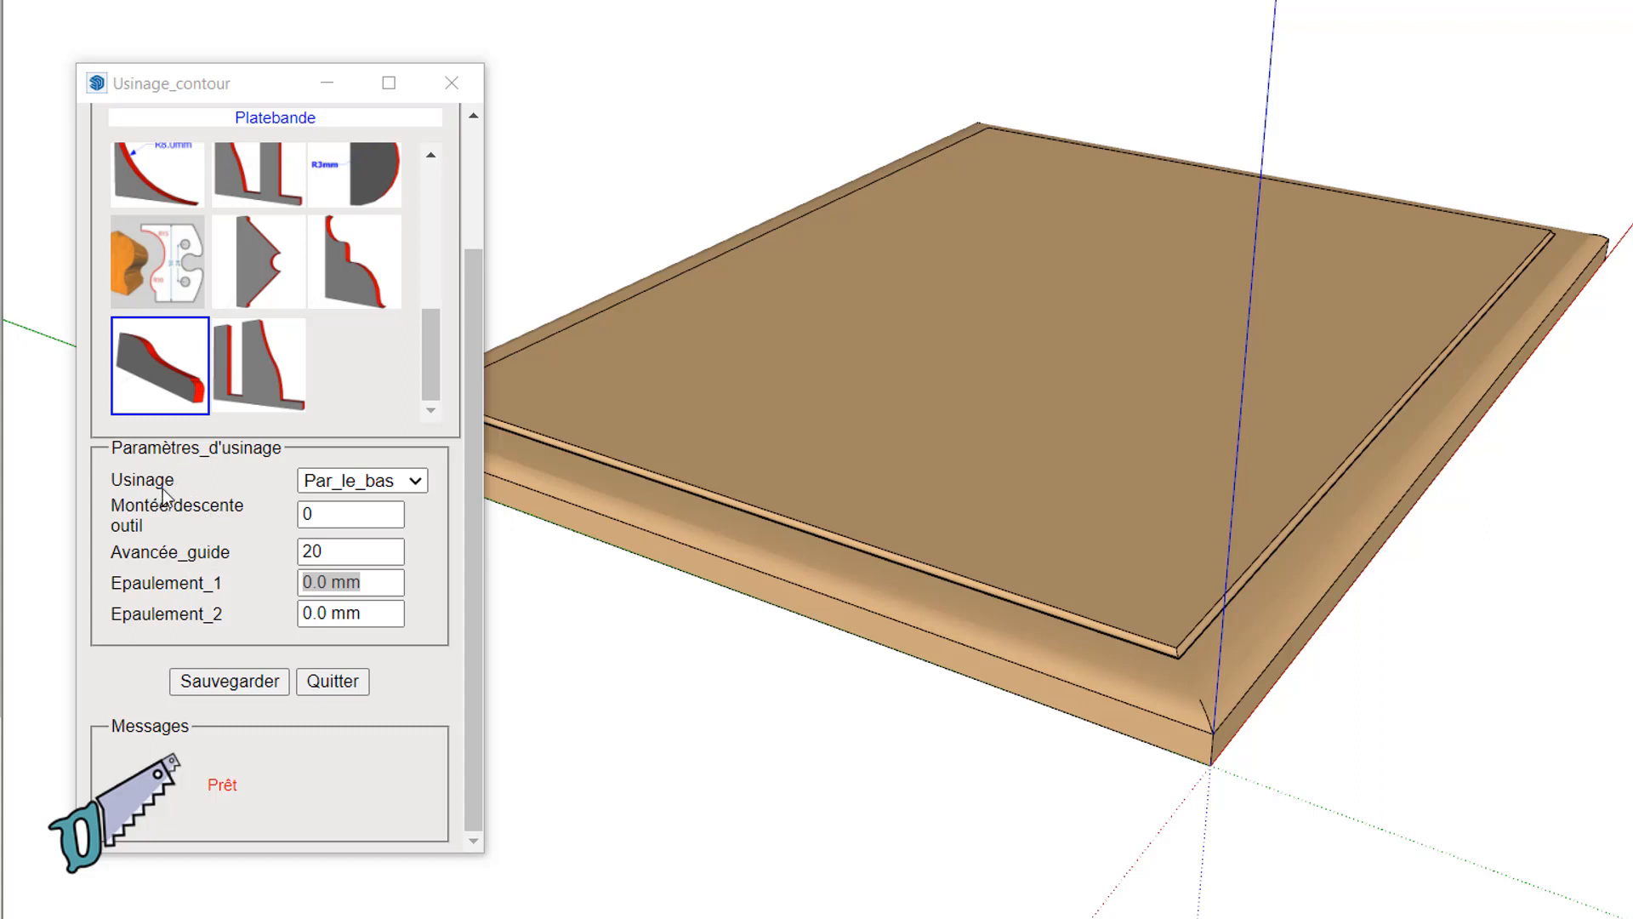
click(414, 482)
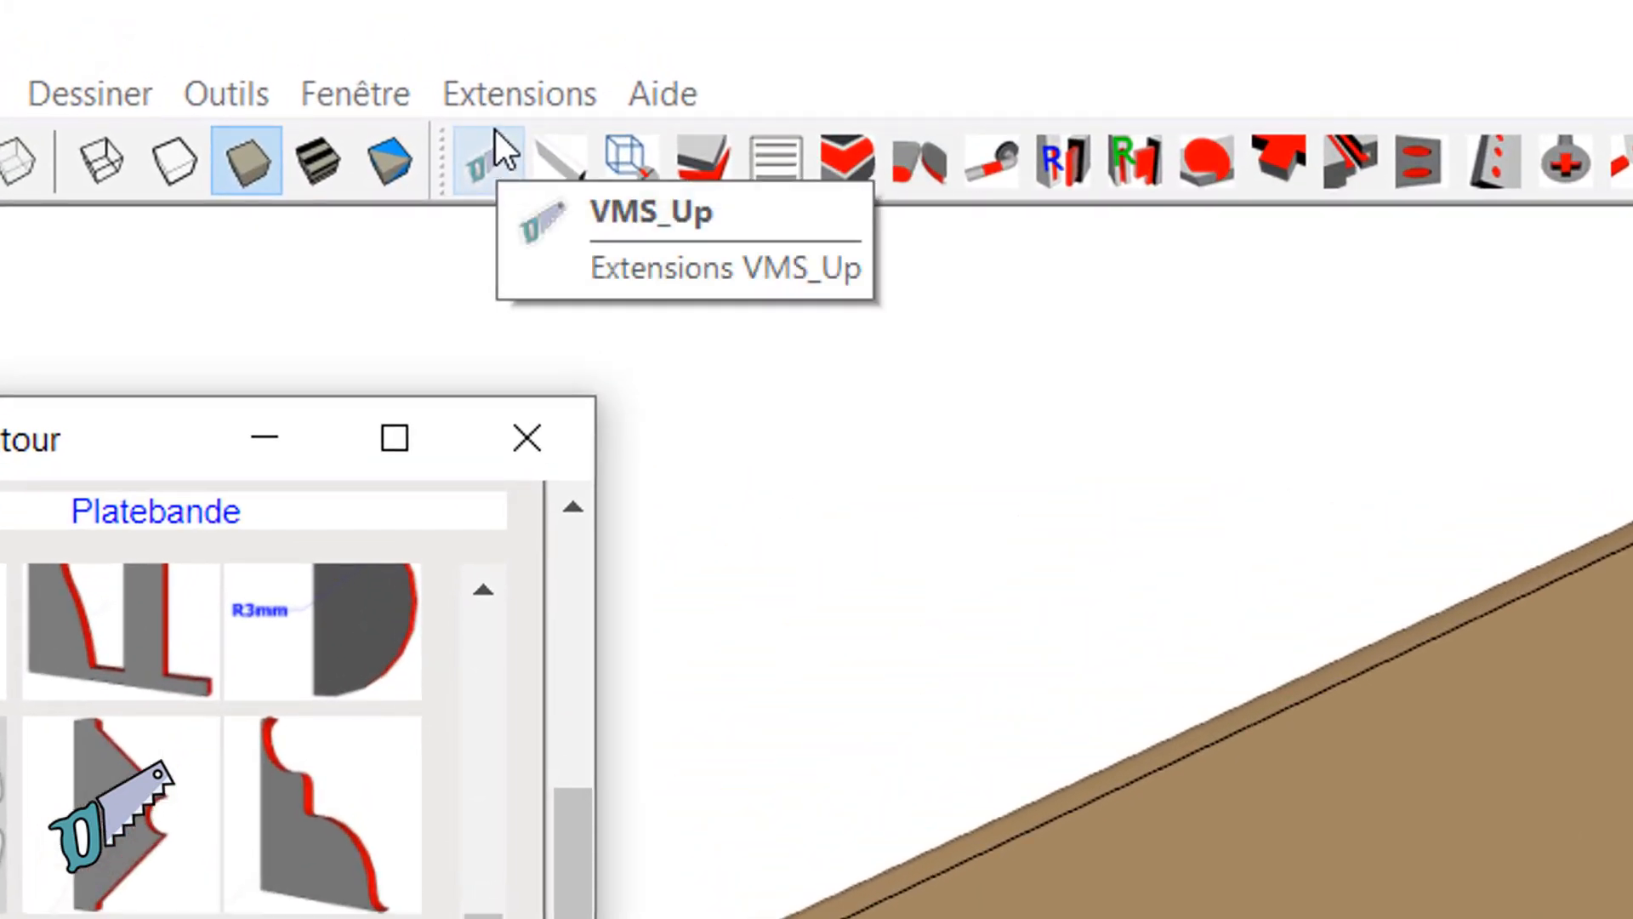
Step: Machine the full top face contour of the thick, unmachined panel with the Platebande profile, starting from its front edge
scroll(32, 539, down, 2)
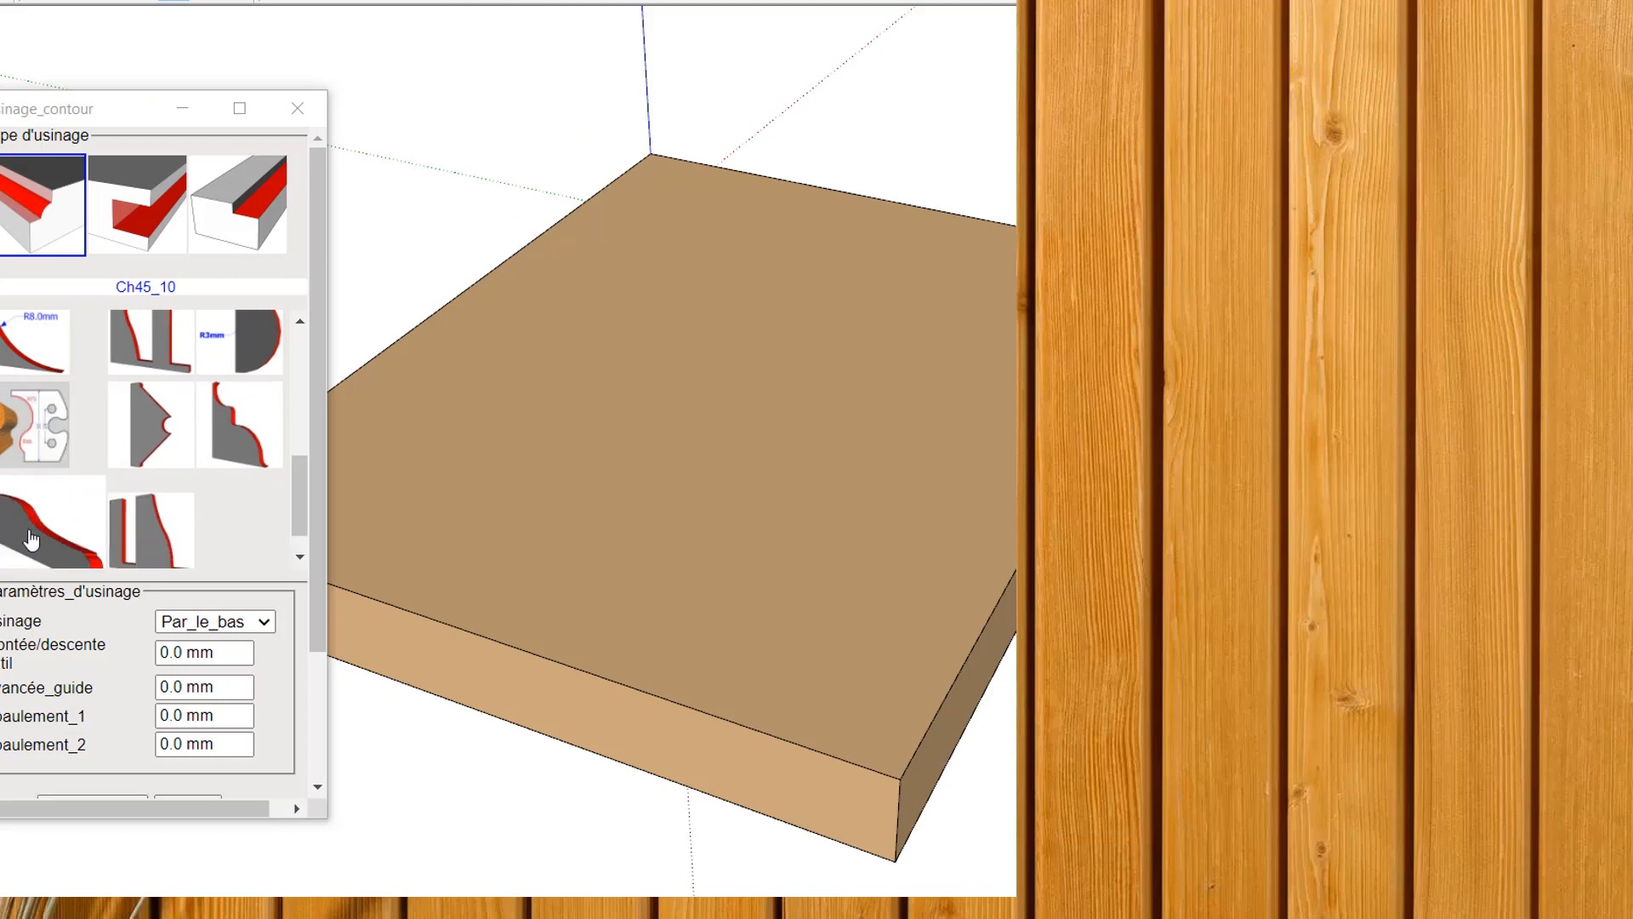
click(32, 538)
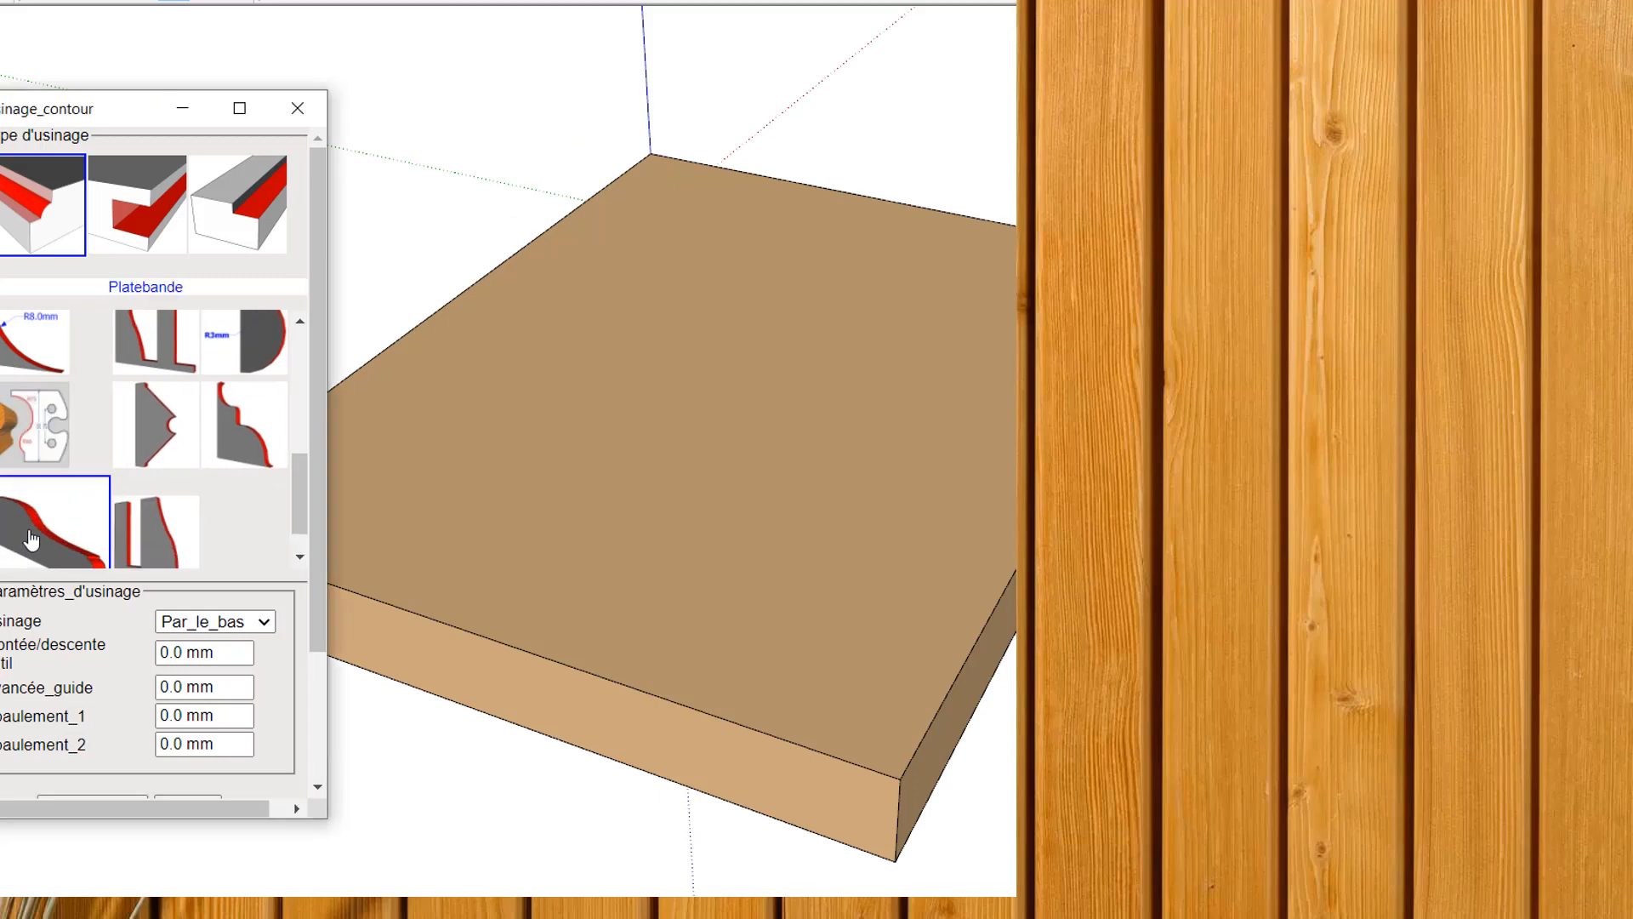
click(539, 639)
right_click(536, 638)
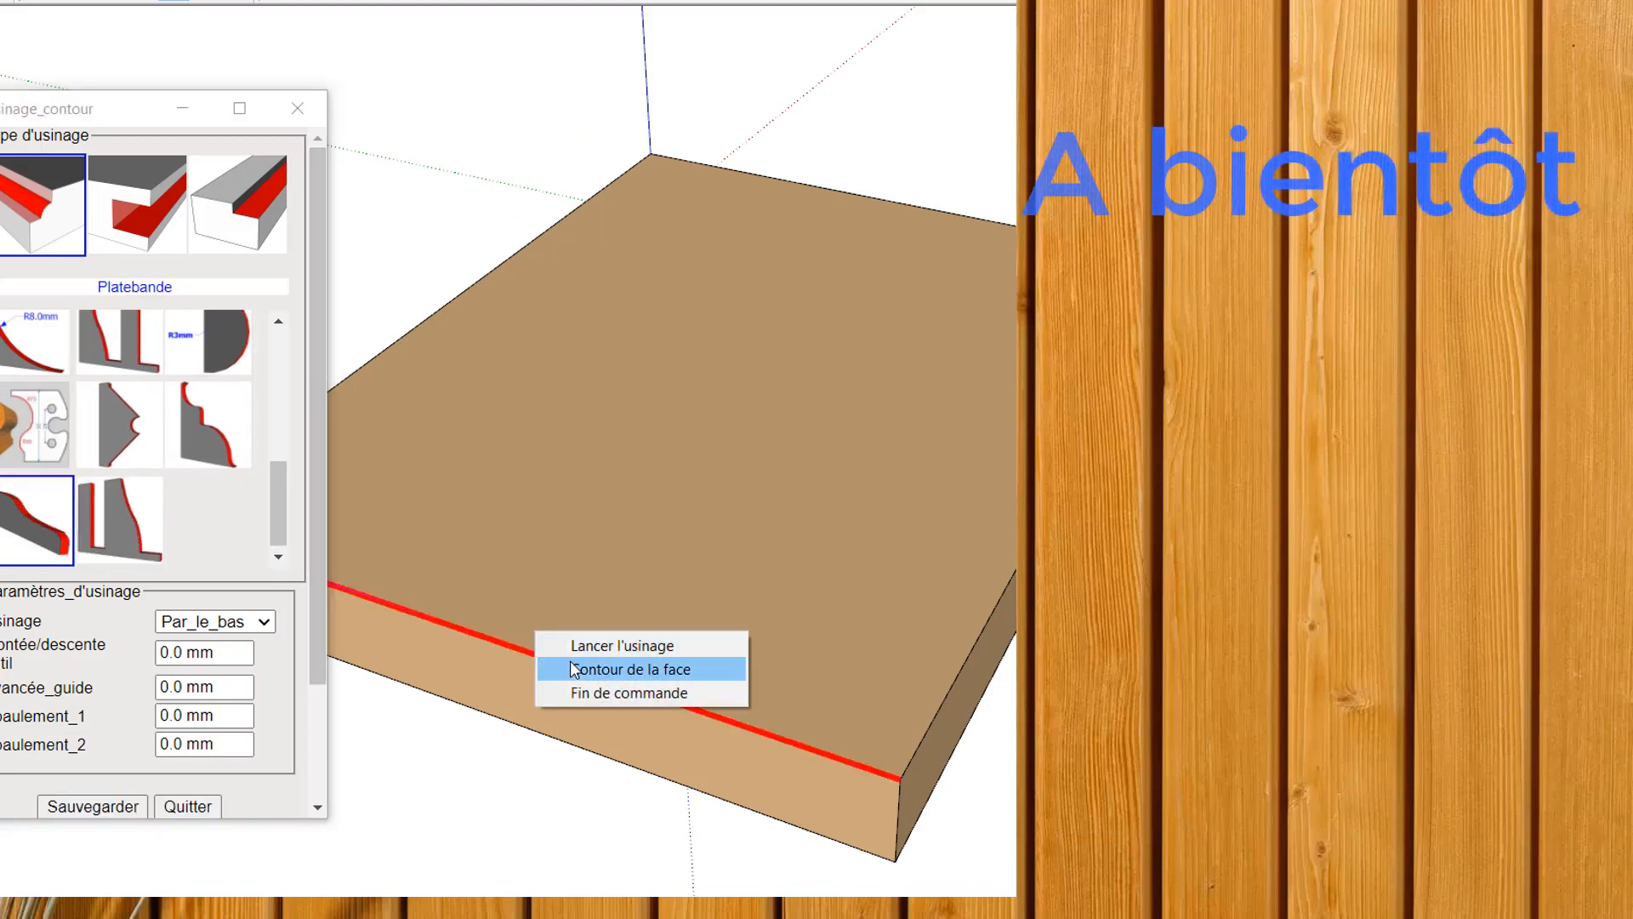
click(544, 669)
right_click(580, 622)
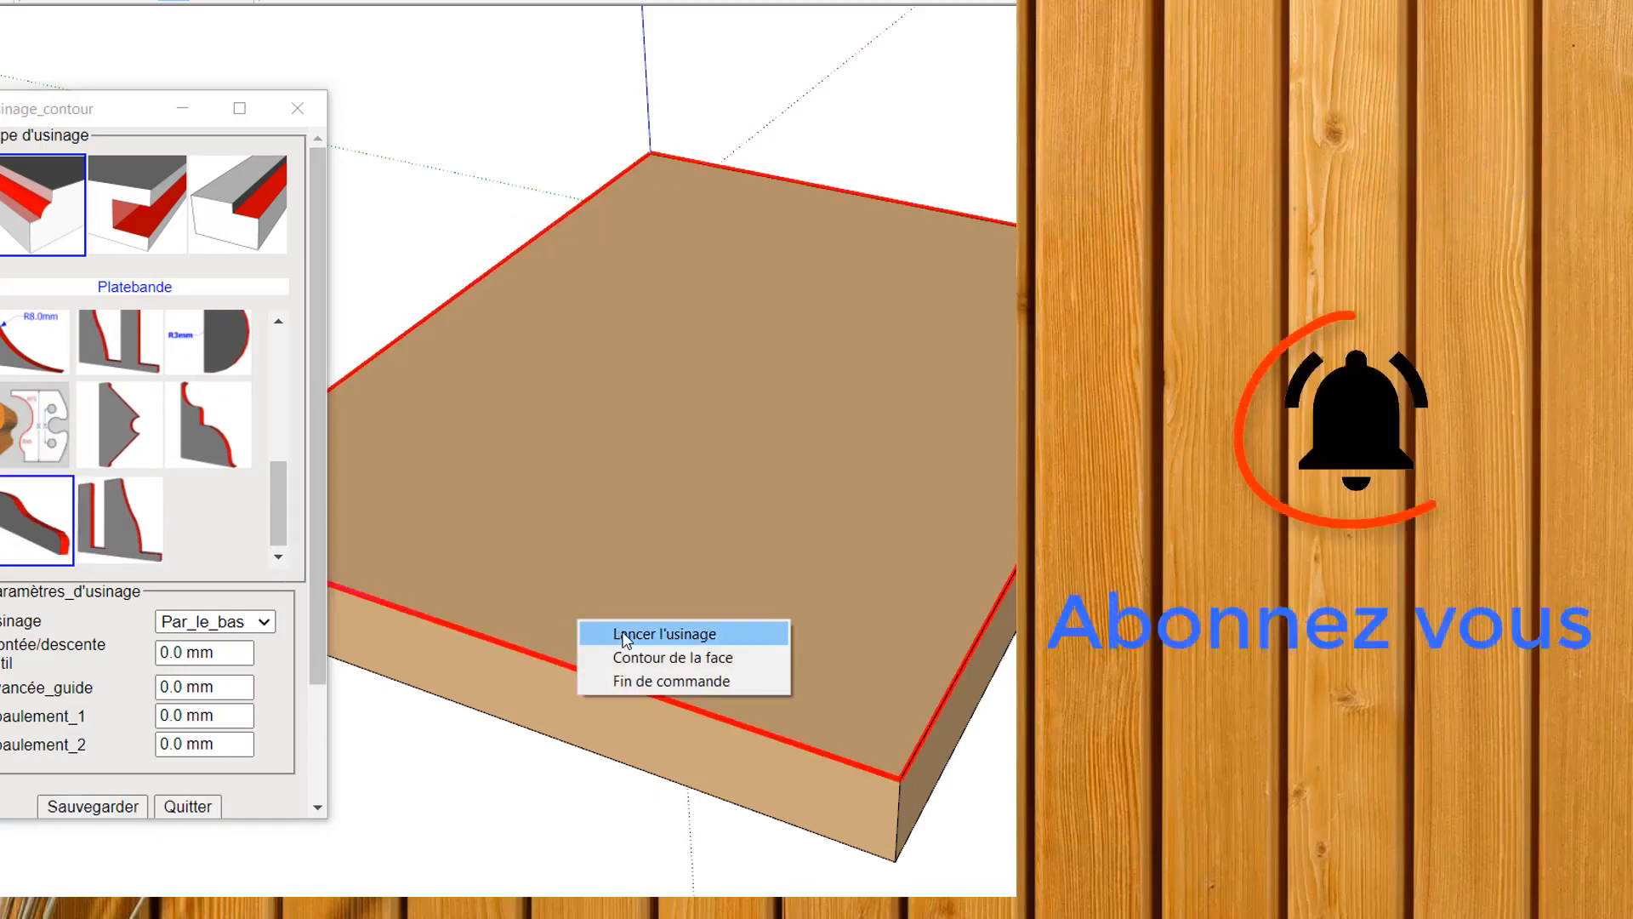
click(625, 636)
scroll(678, 706, up, 2)
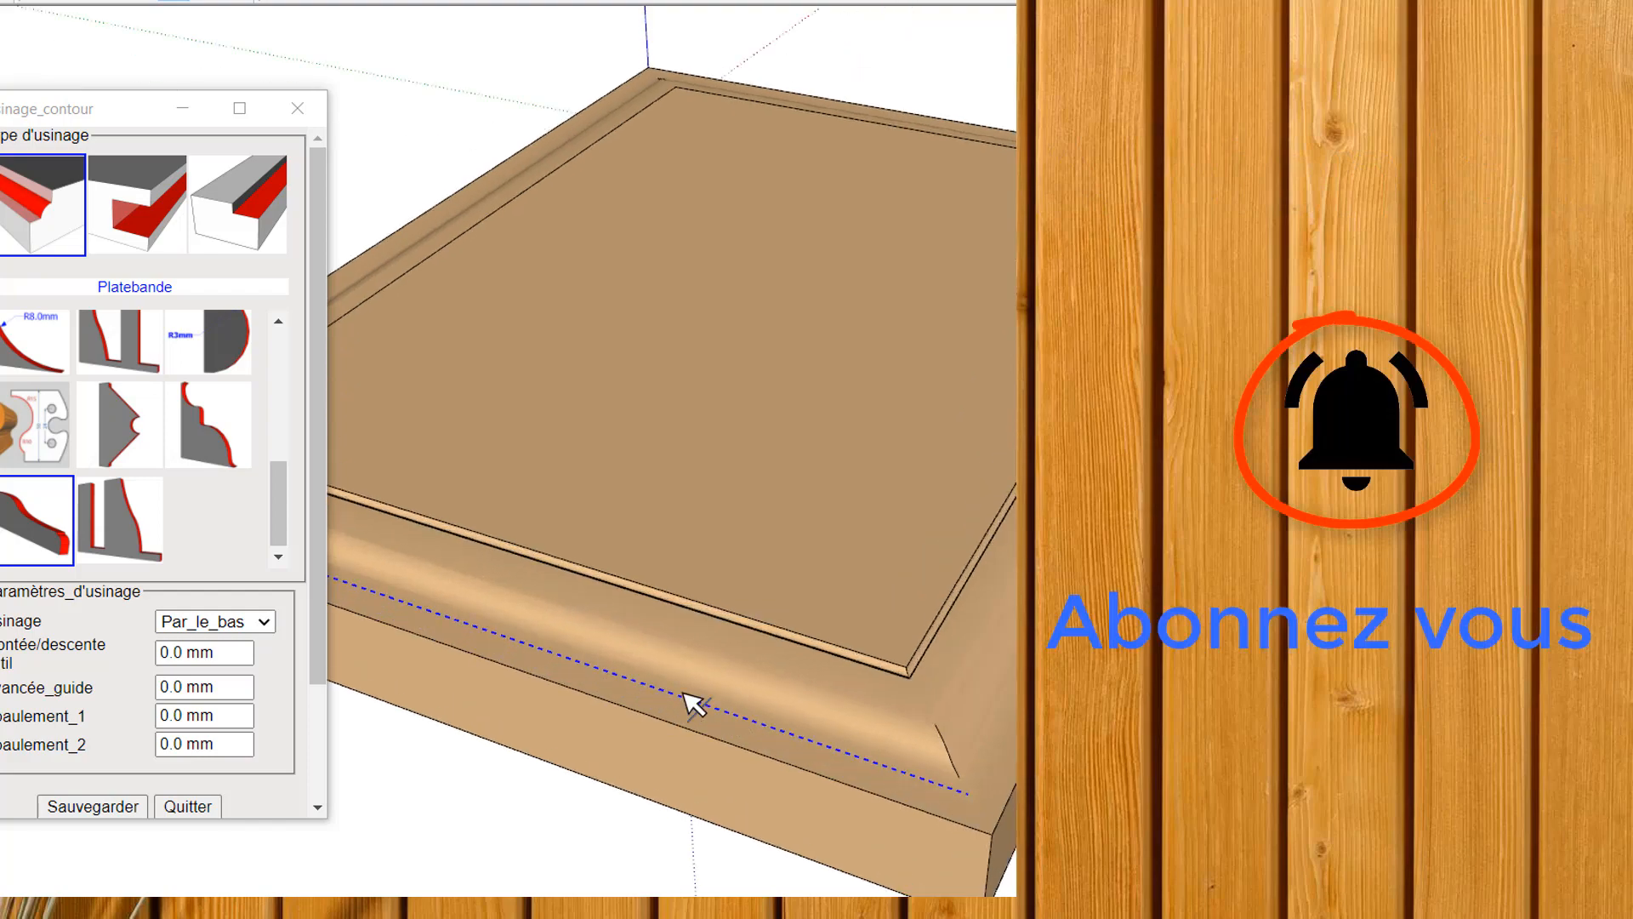